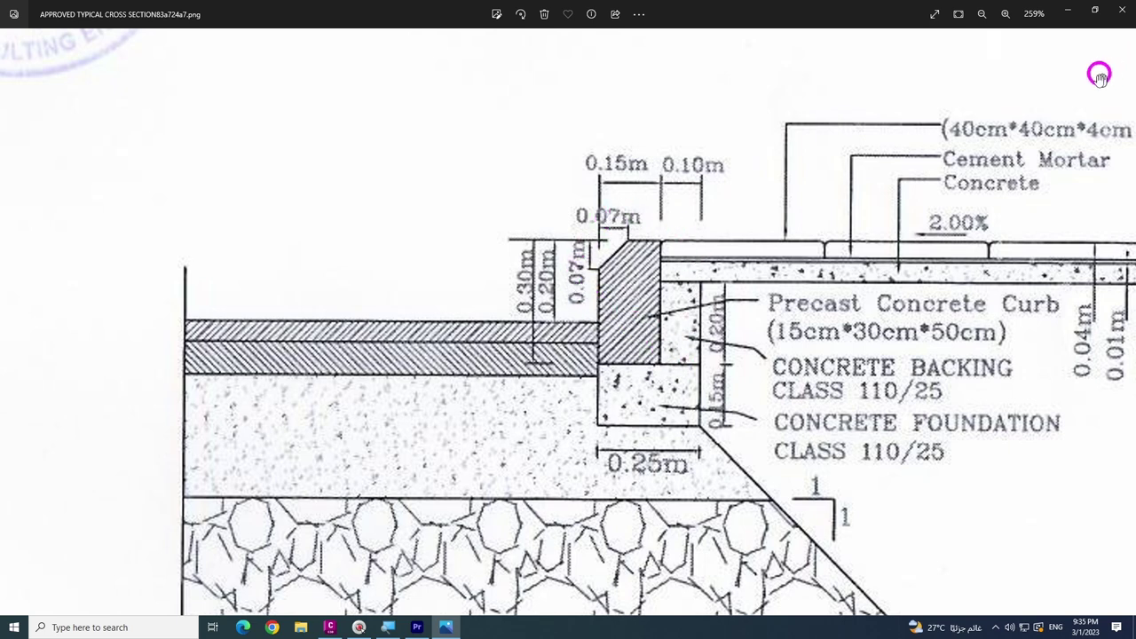
Switch from the reference image to Civil 3D and draw a rectangle with length 0.15 and width 0.30.
click(1068, 12)
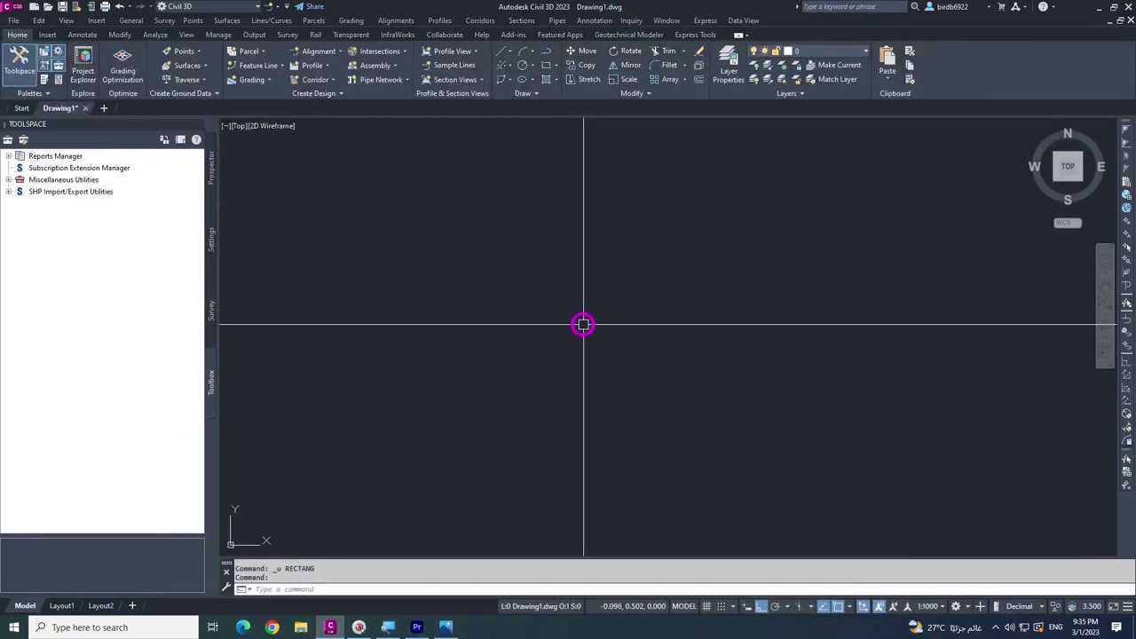
key(Escape)
key(Escape)
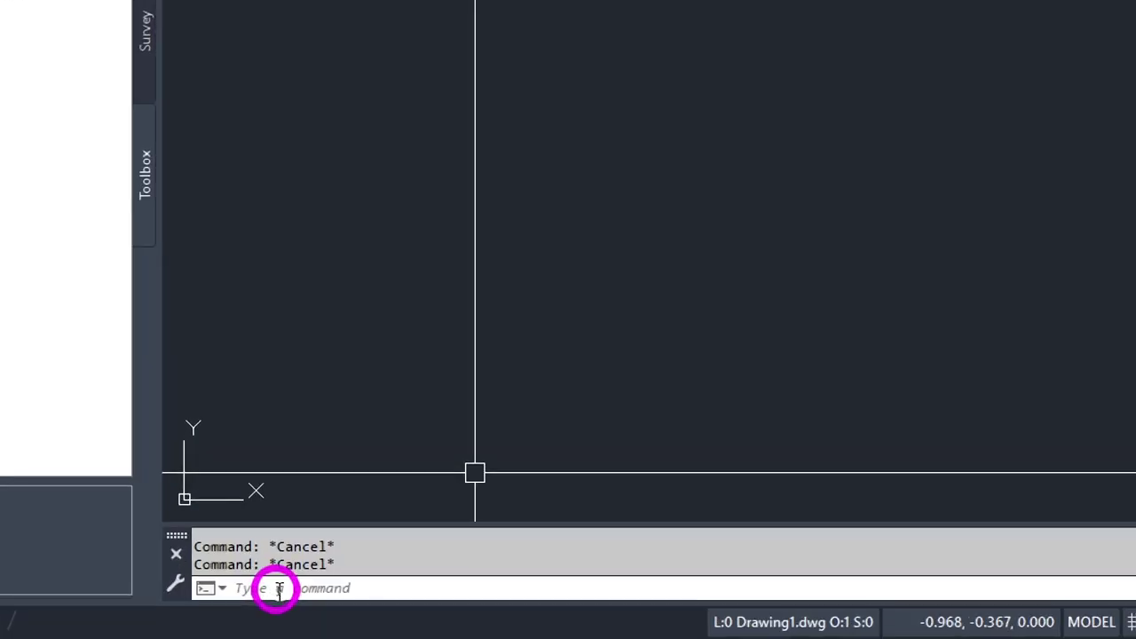
text(rec)
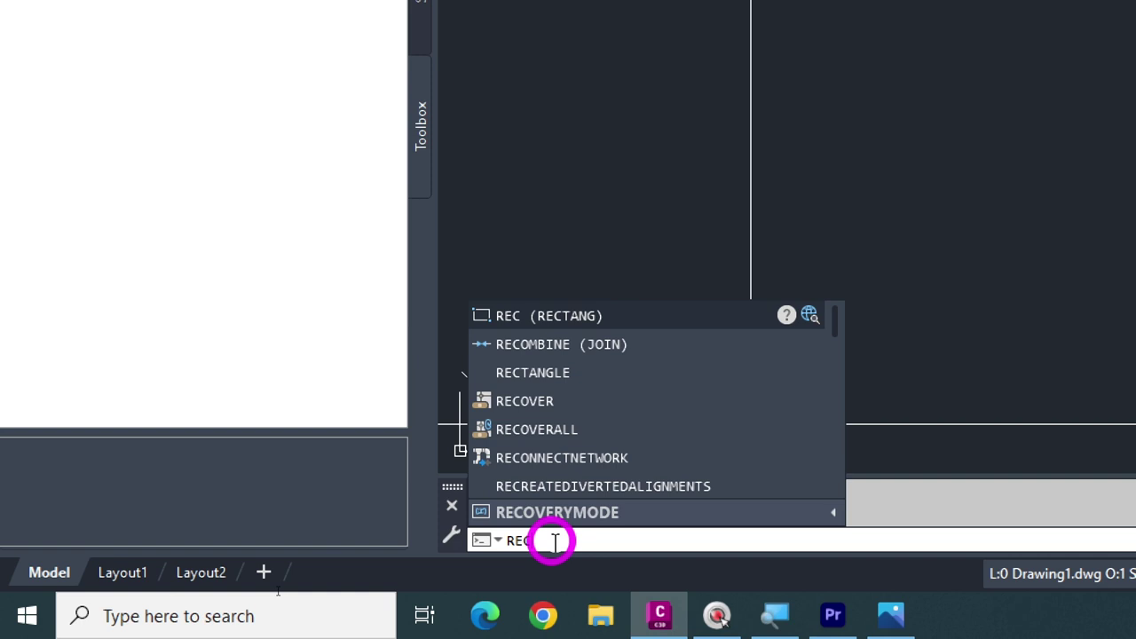
key(Return)
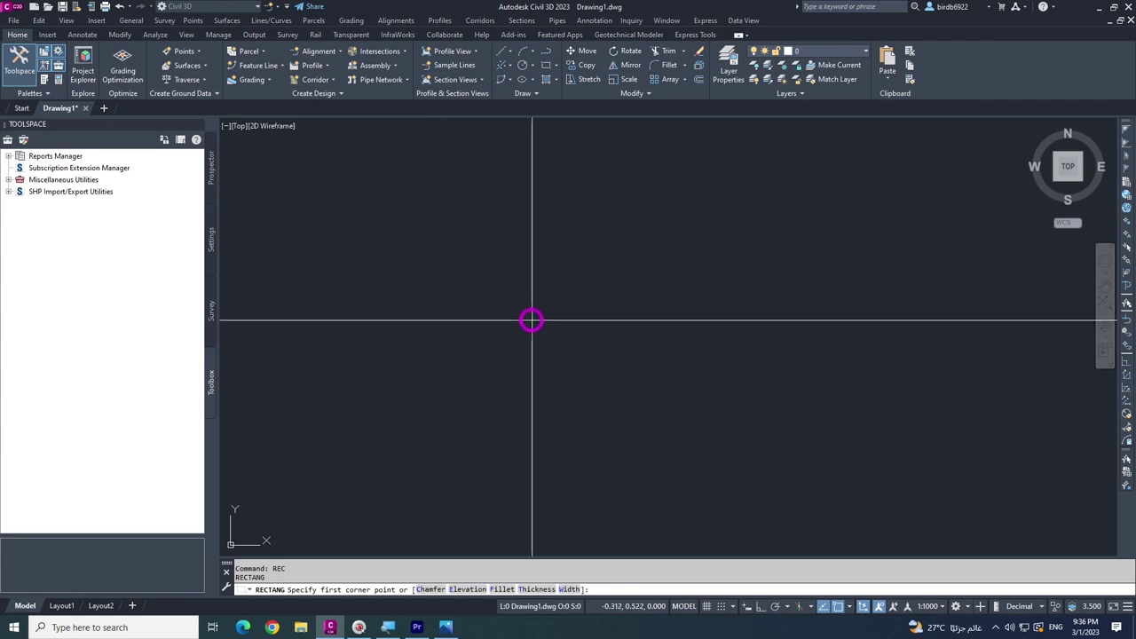
click(531, 339)
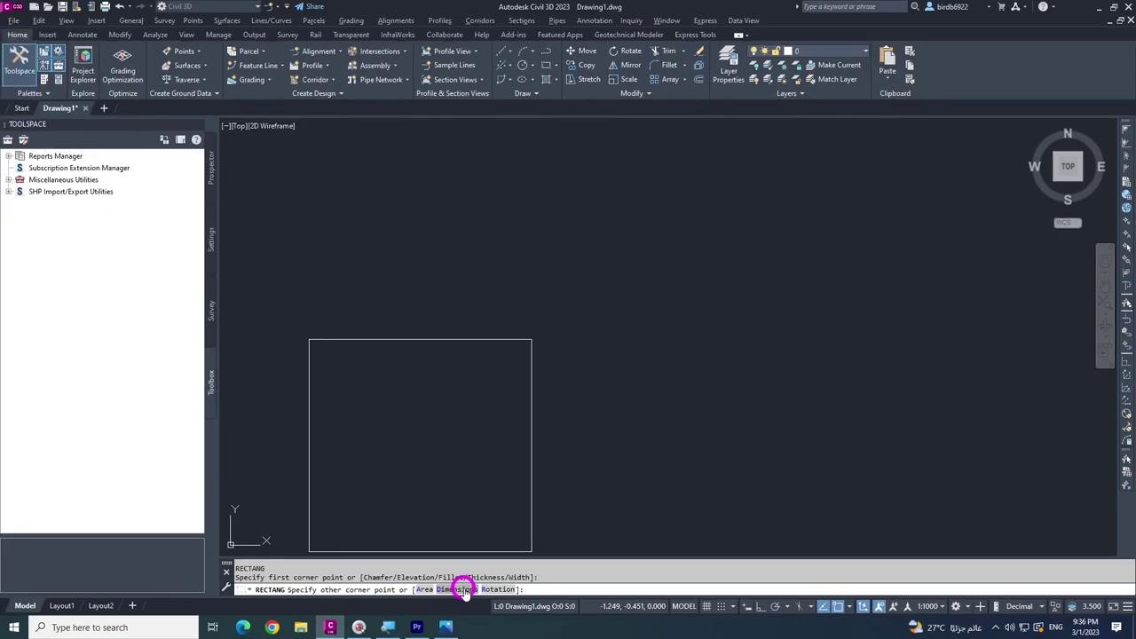
click(460, 590)
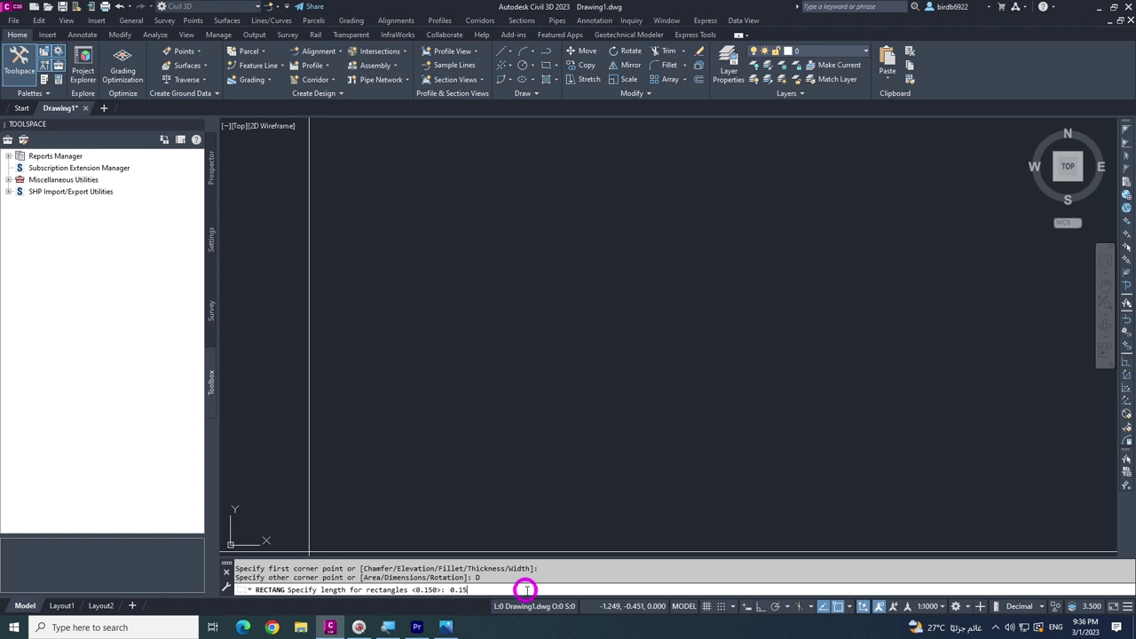
key(Return)
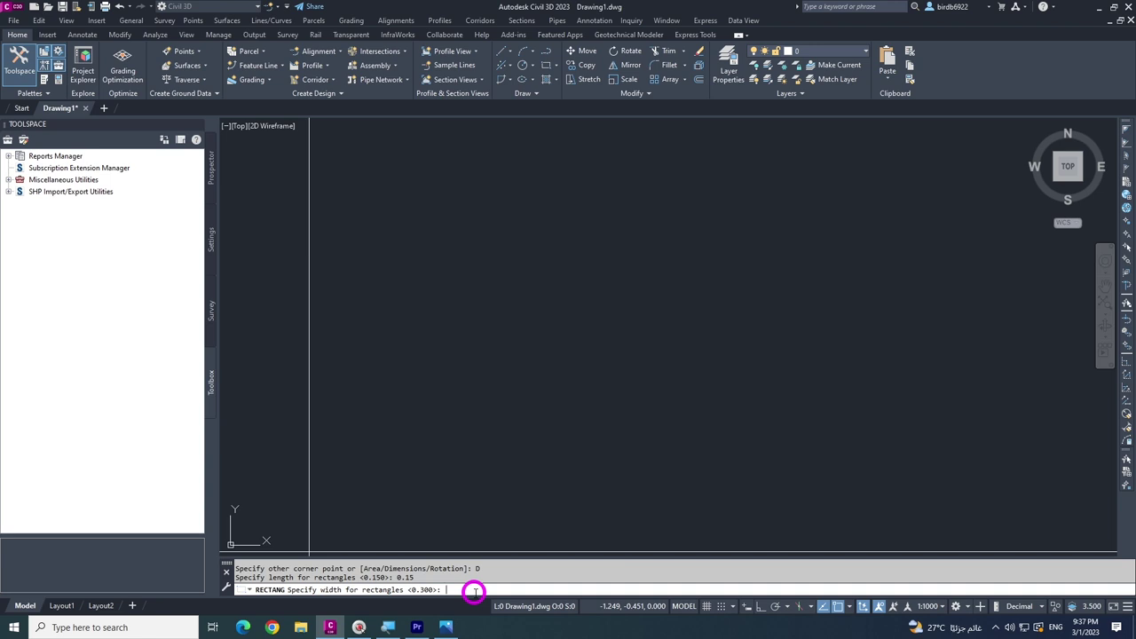
key(Return)
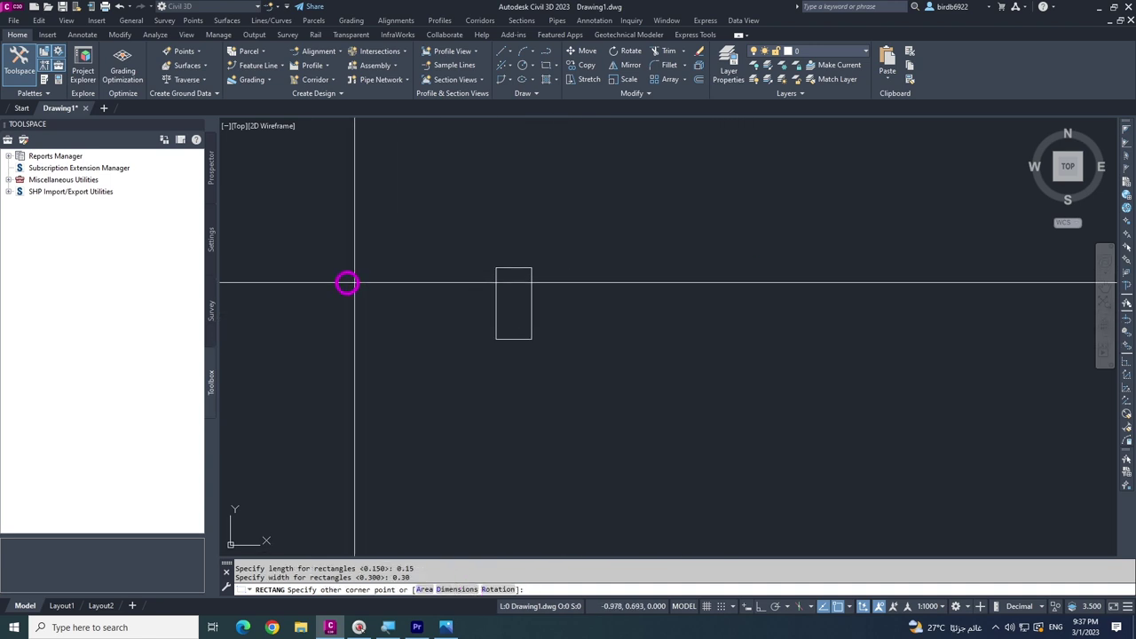
scroll(553, 314, up, 4)
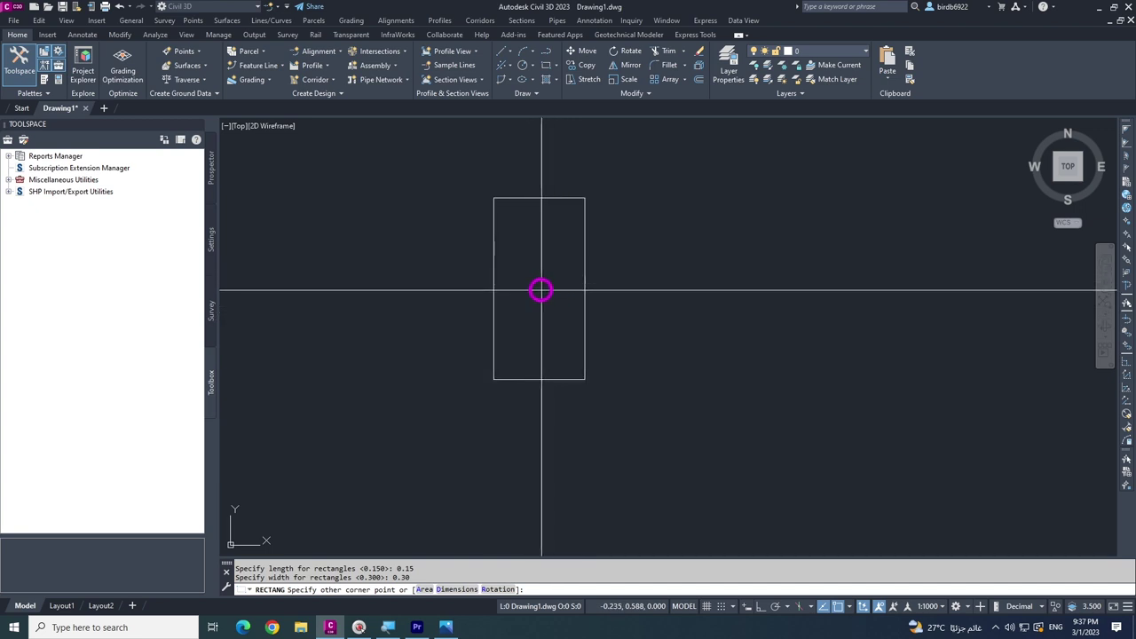
click(541, 289)
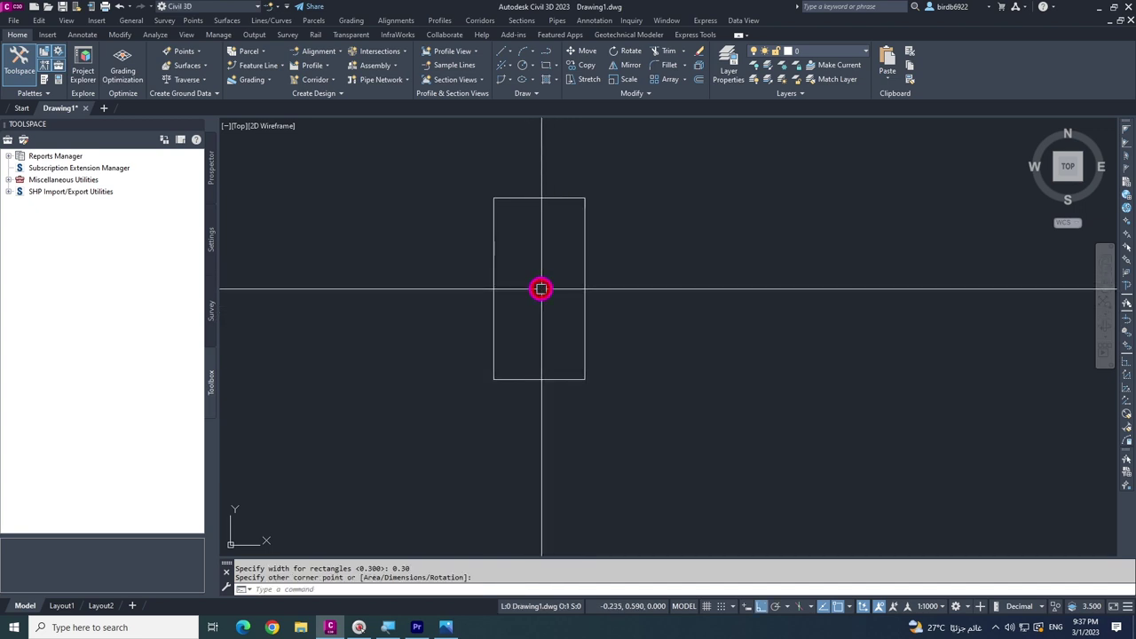
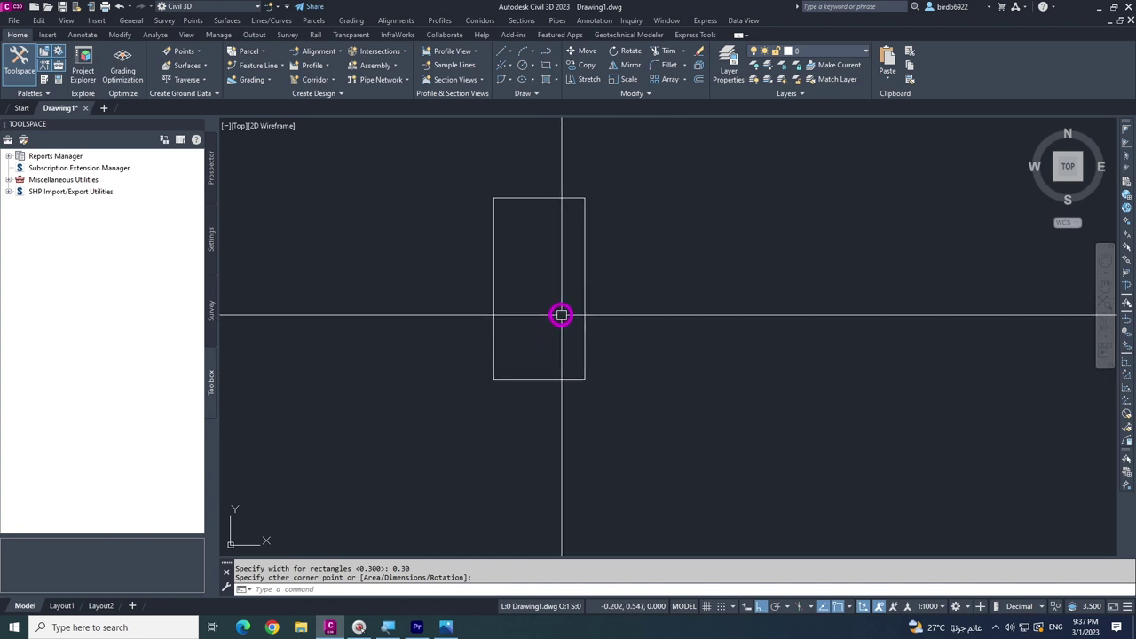
Add an aligned dimension for the rectangle's height, placed to the right of the shape.
key(Escape)
key(Escape)
key(Escape)
text(dal)
key(Return)
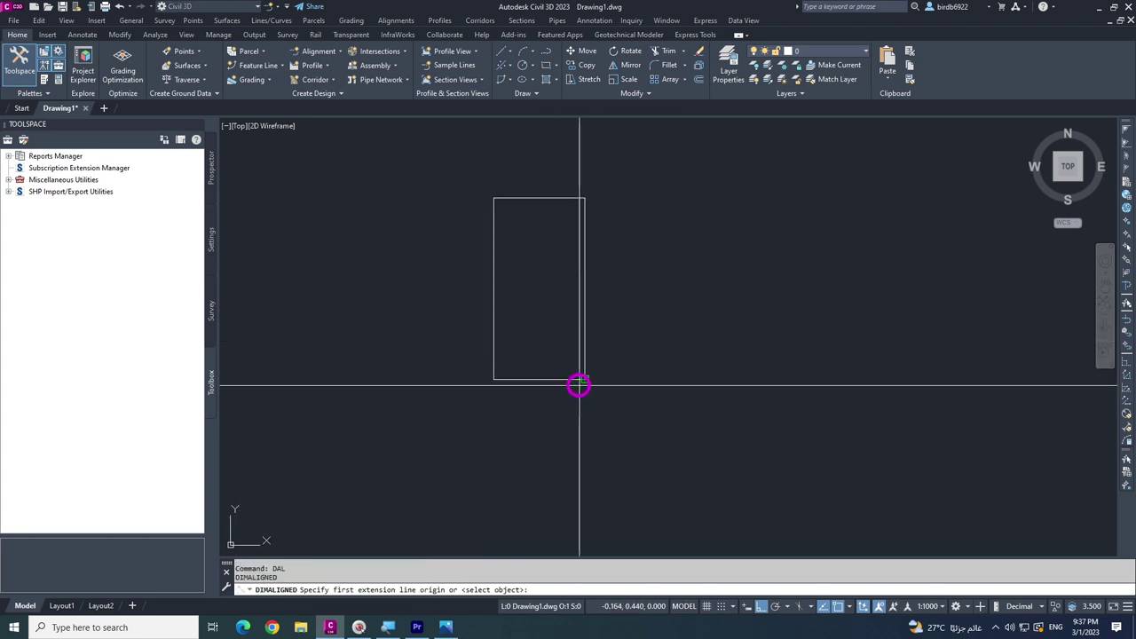
click(583, 379)
click(585, 198)
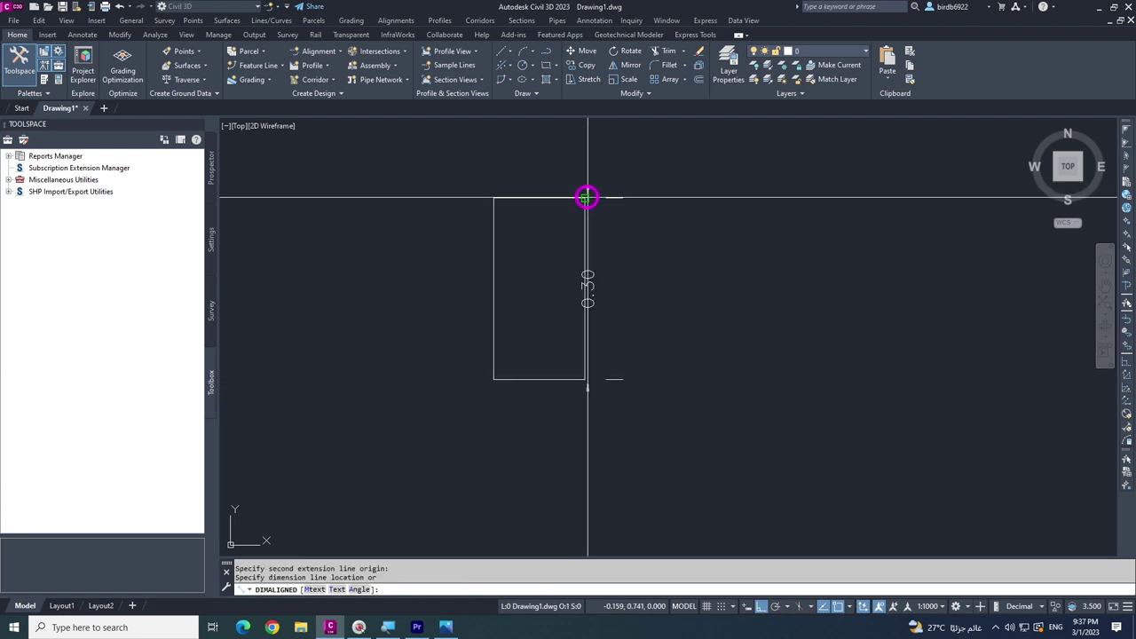
click(652, 216)
Add an aligned dimension for the rectangle's width, placed below its bottom edge.
middle_drag(594, 338, 595, 380)
key(Return)
click(494, 420)
click(586, 423)
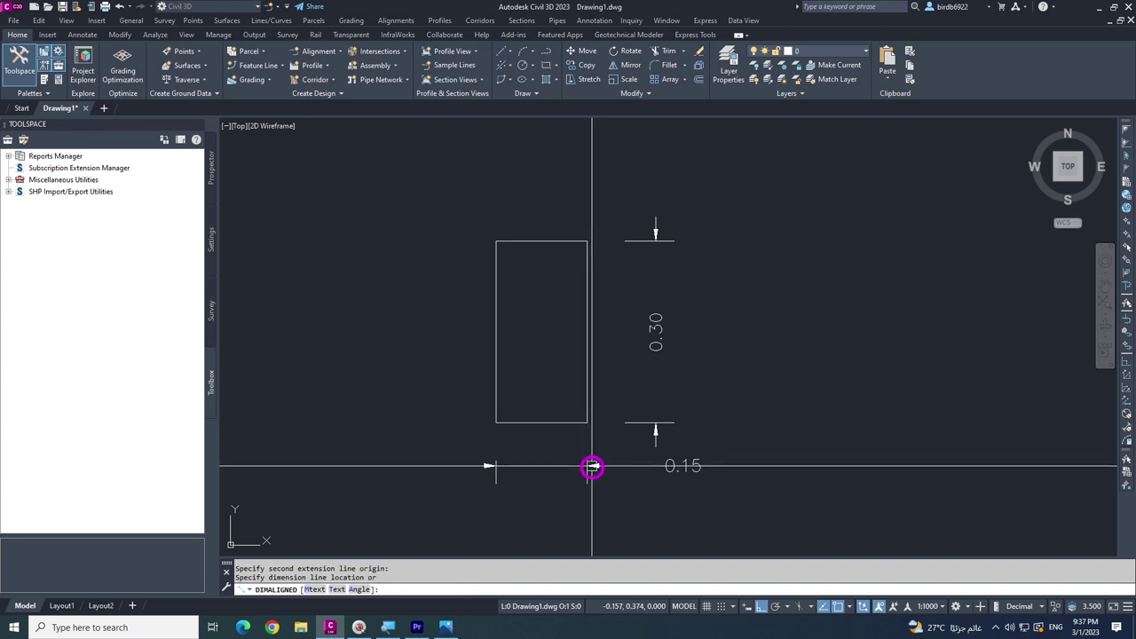
click(593, 468)
middle_drag(670, 358, 662, 330)
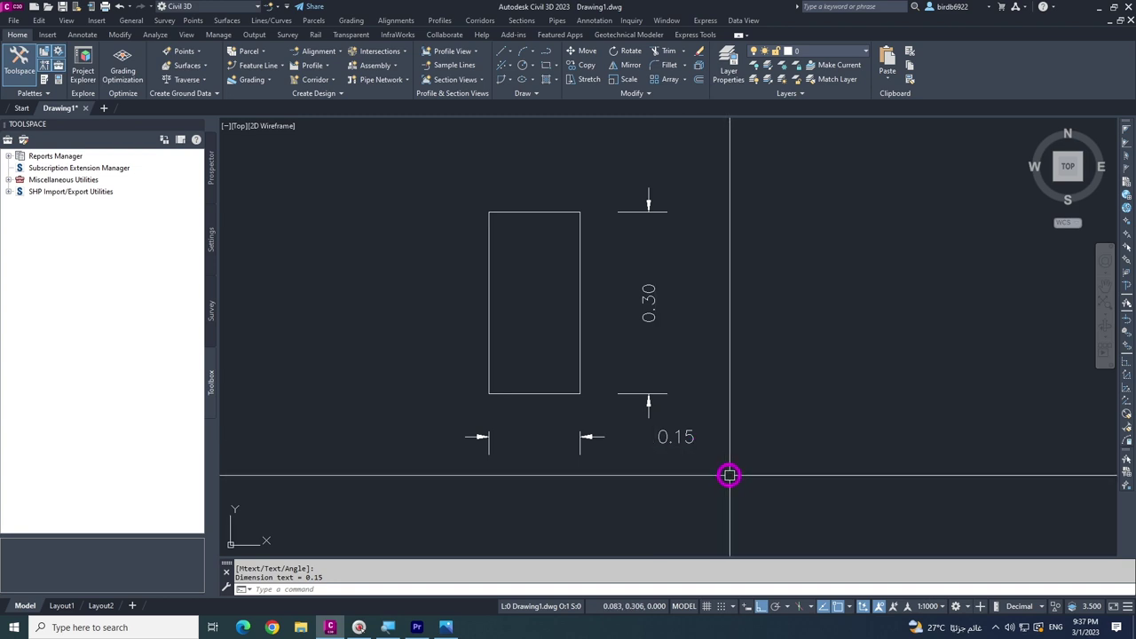
middle_drag(619, 418, 553, 411)
key(Escape)
middle_drag(503, 357, 477, 371)
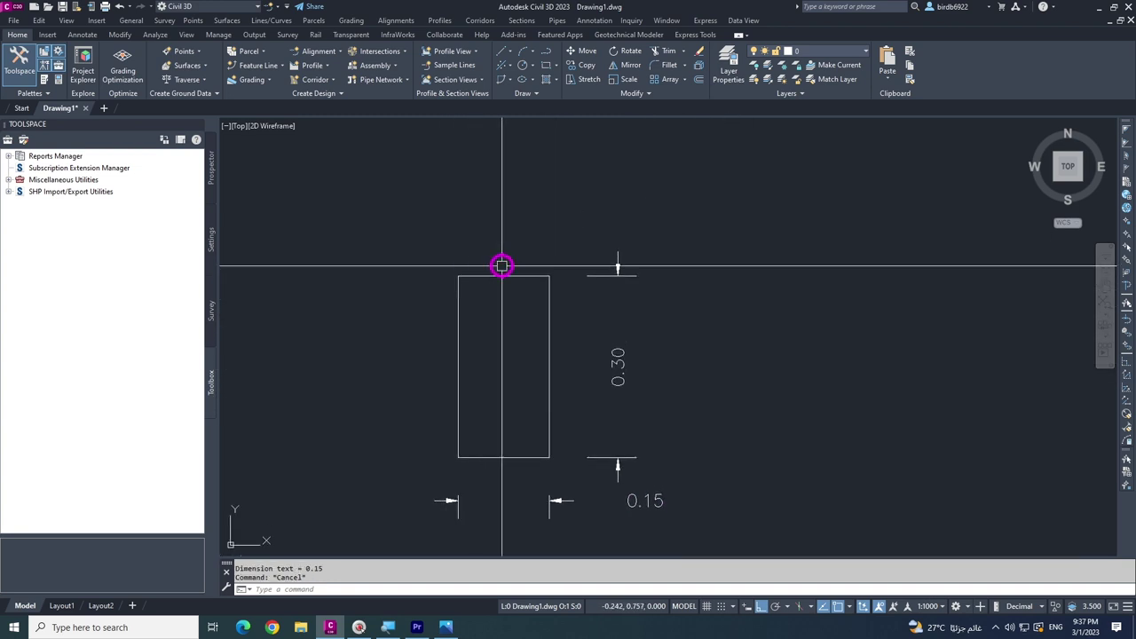
Chamfer the rectangle's upper-left corner with both distances set to 0.07, checking the value against the reference cross section image.
scroll(471, 293, up, 2)
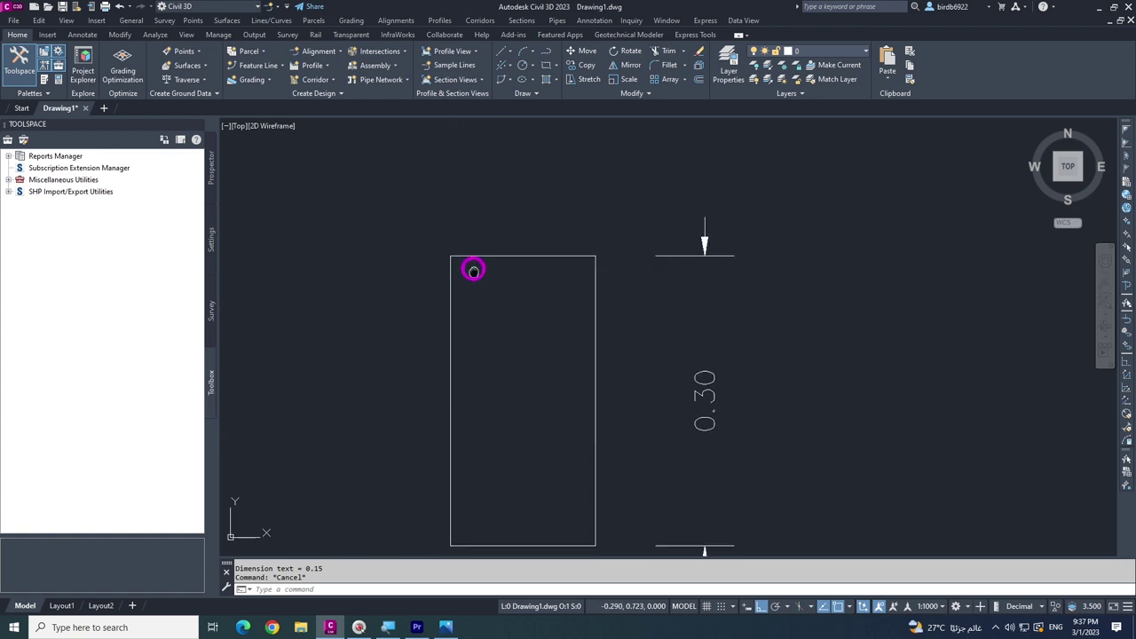
key(Escape)
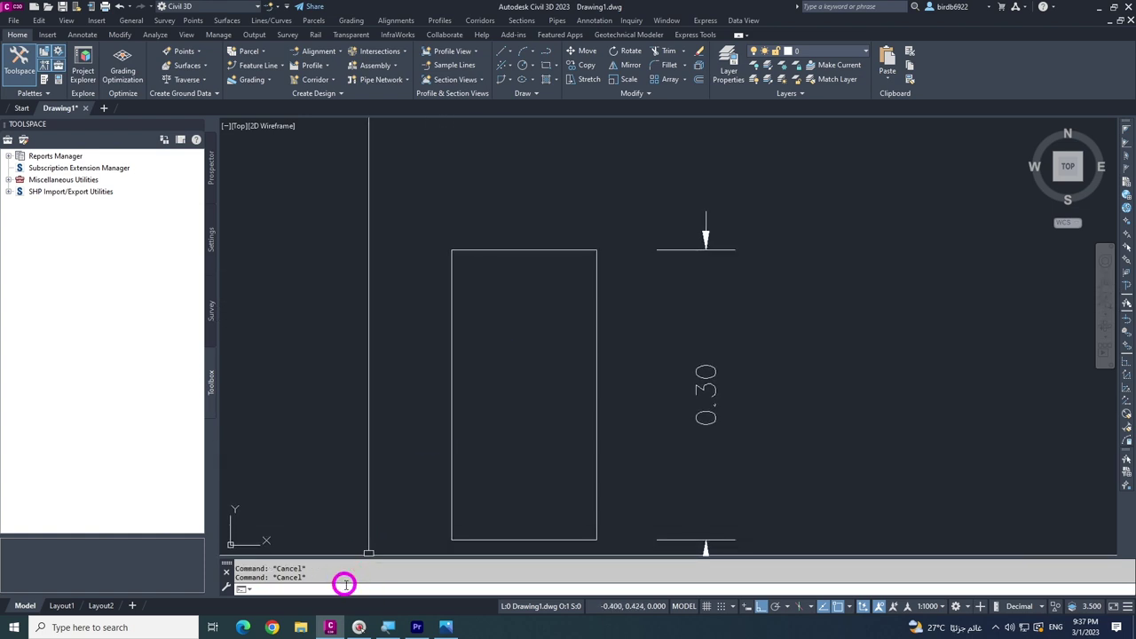
text(cha)
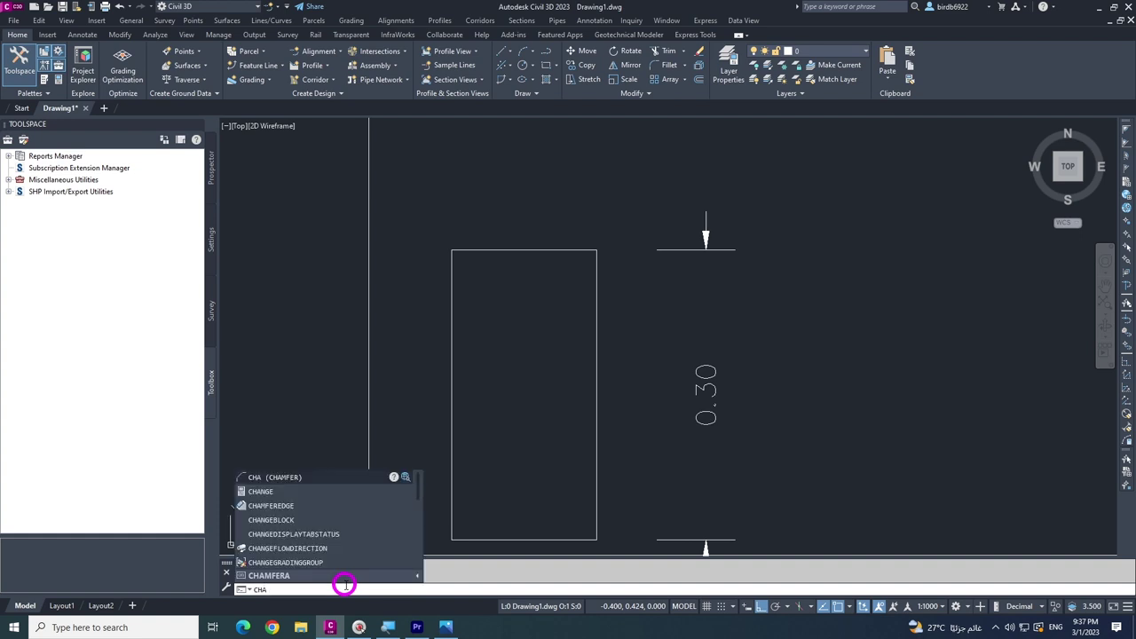
click(295, 477)
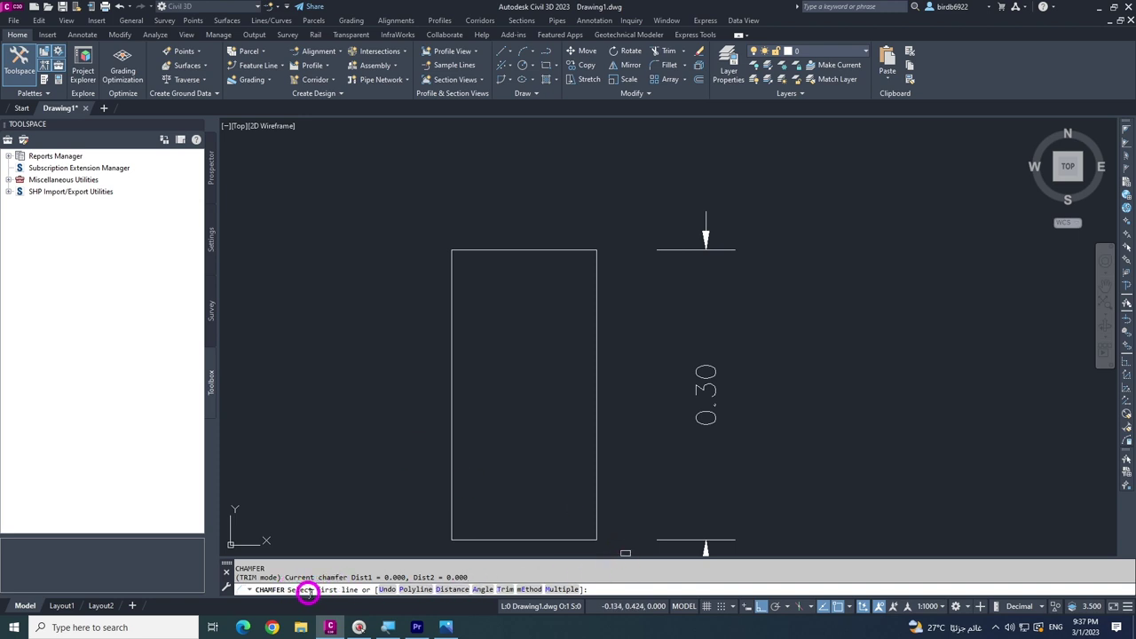
click(451, 591)
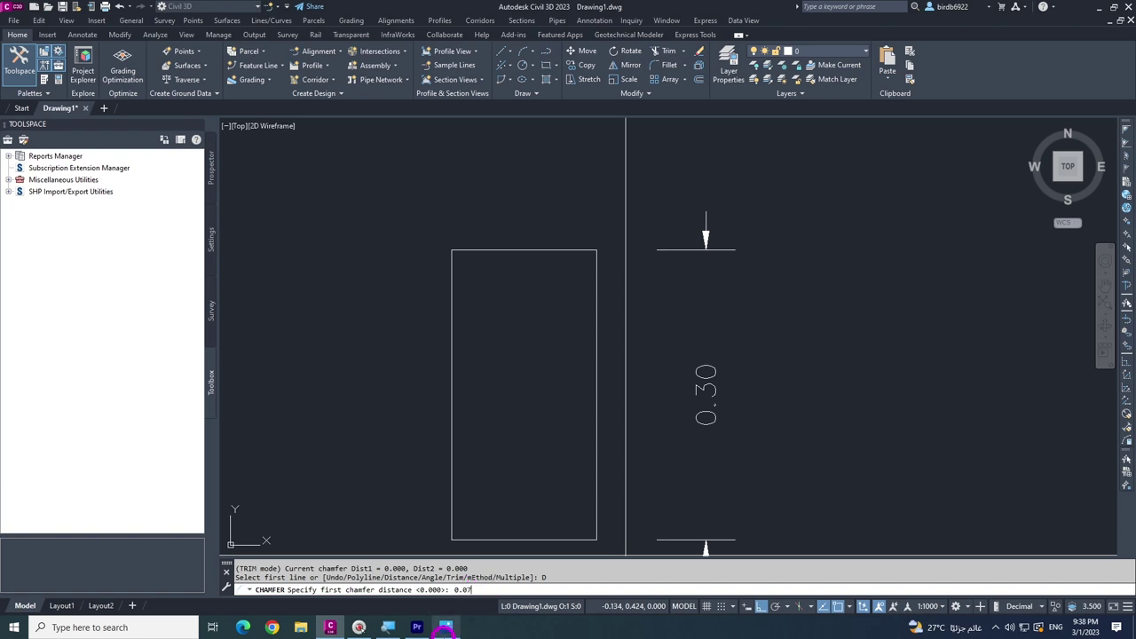
click(444, 628)
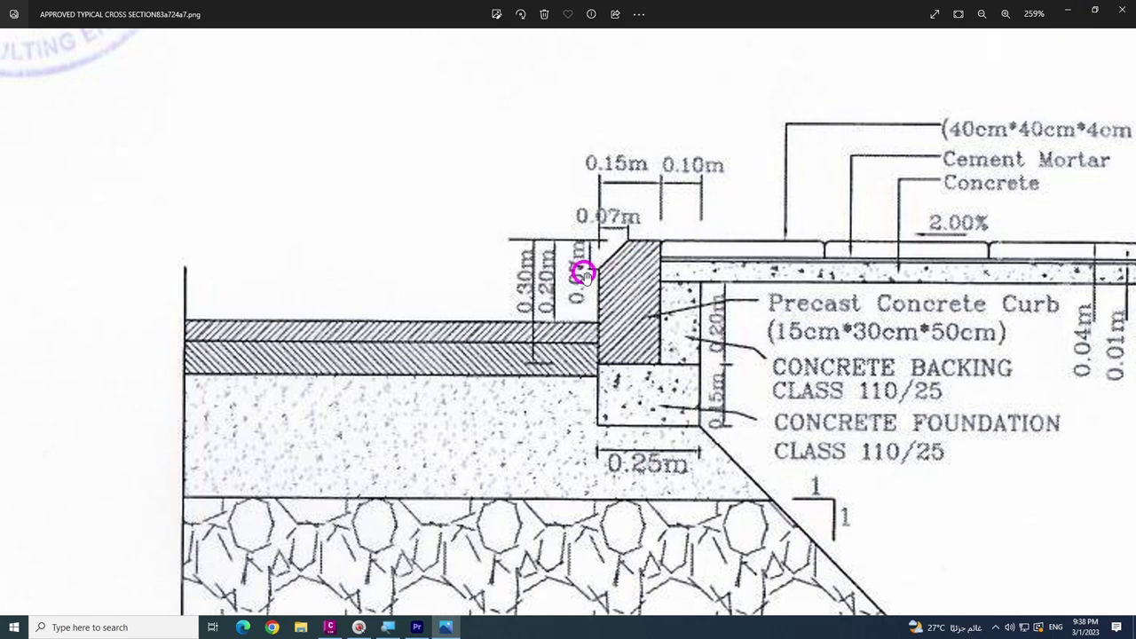
click(1071, 8)
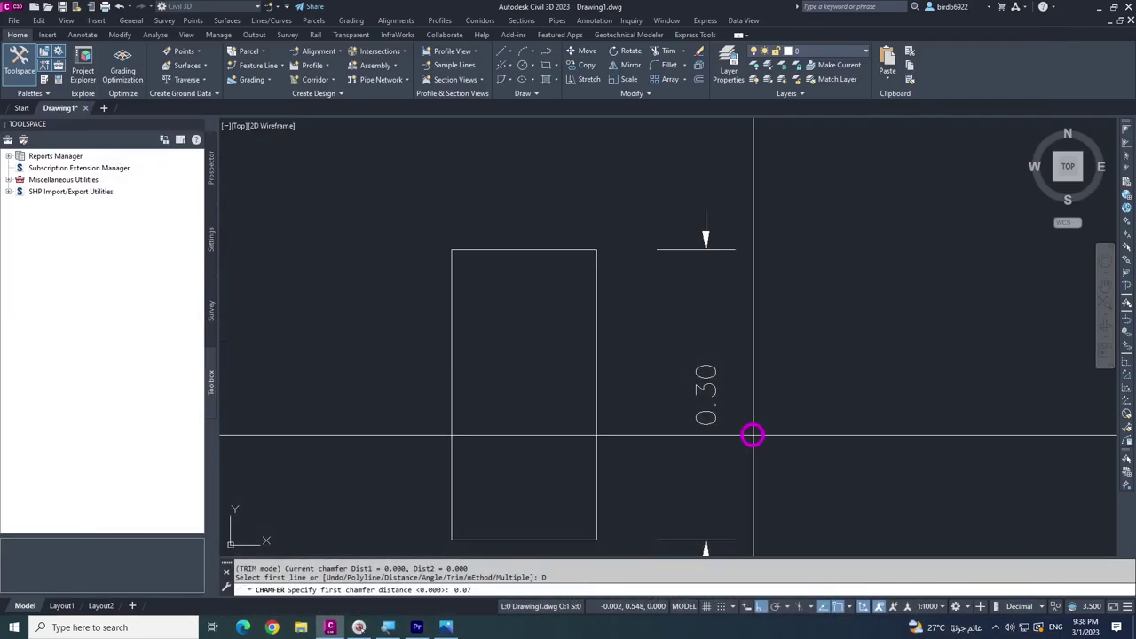
key(Return)
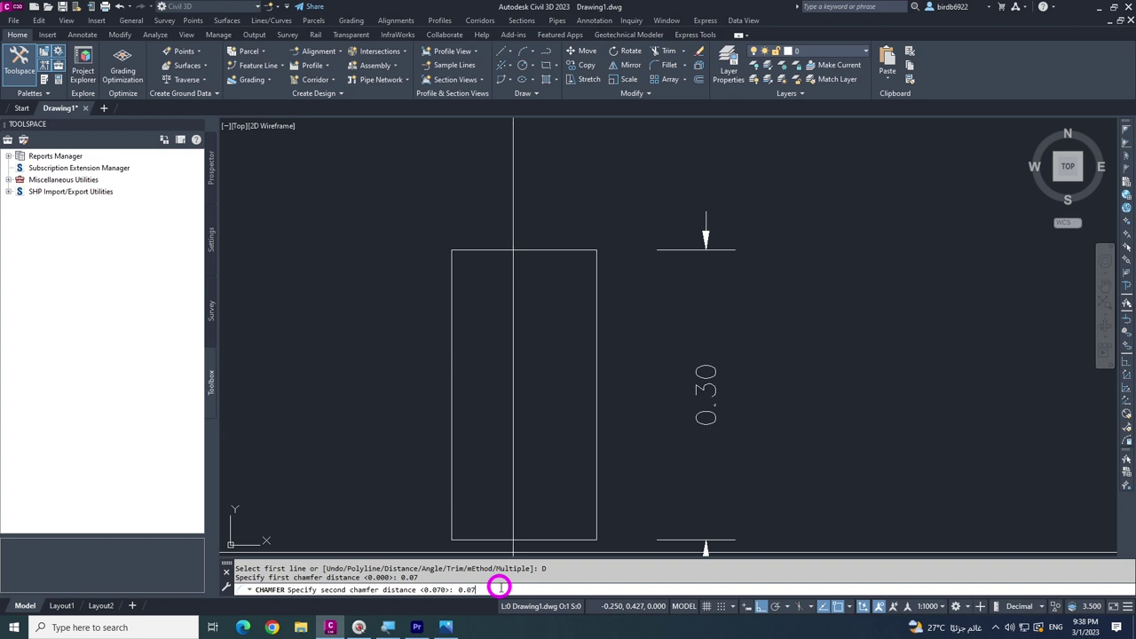
text(0.07)
key(Return)
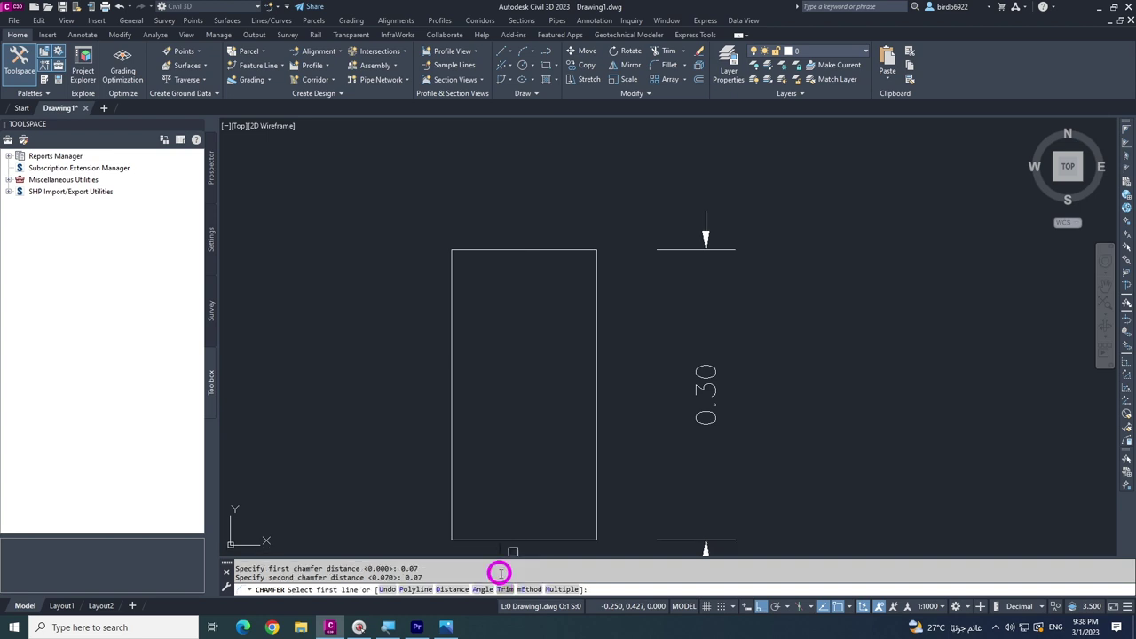
scroll(449, 262, up, 2)
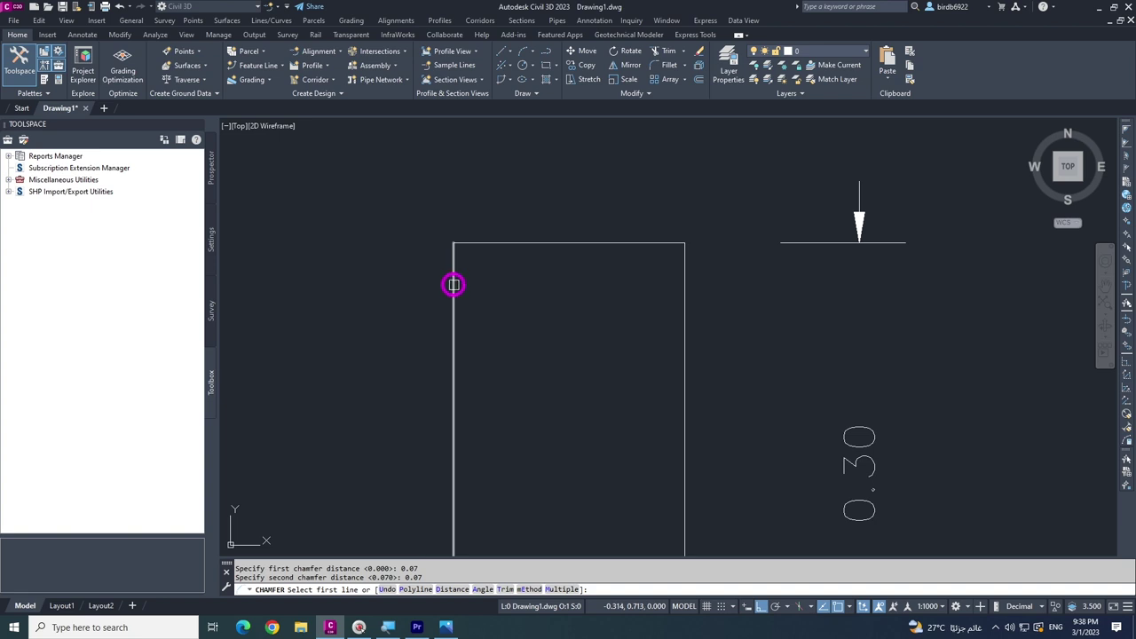
click(453, 284)
click(501, 246)
scroll(527, 248, down, 4)
scroll(538, 256, up, 1)
scroll(465, 266, up, 3)
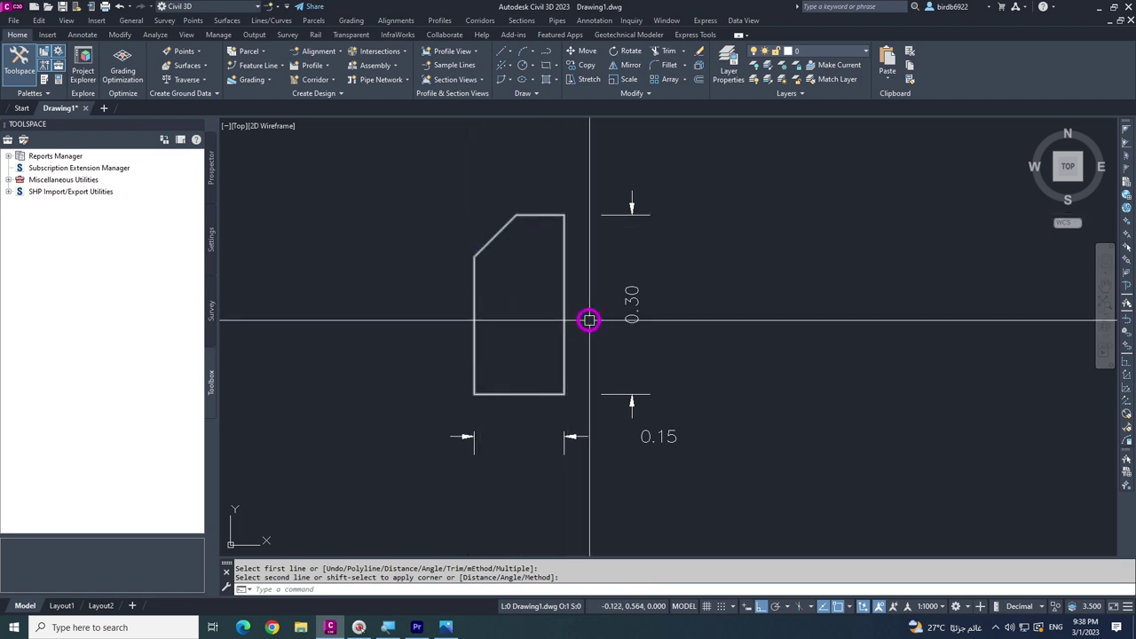
key(Escape)
key(Escape)
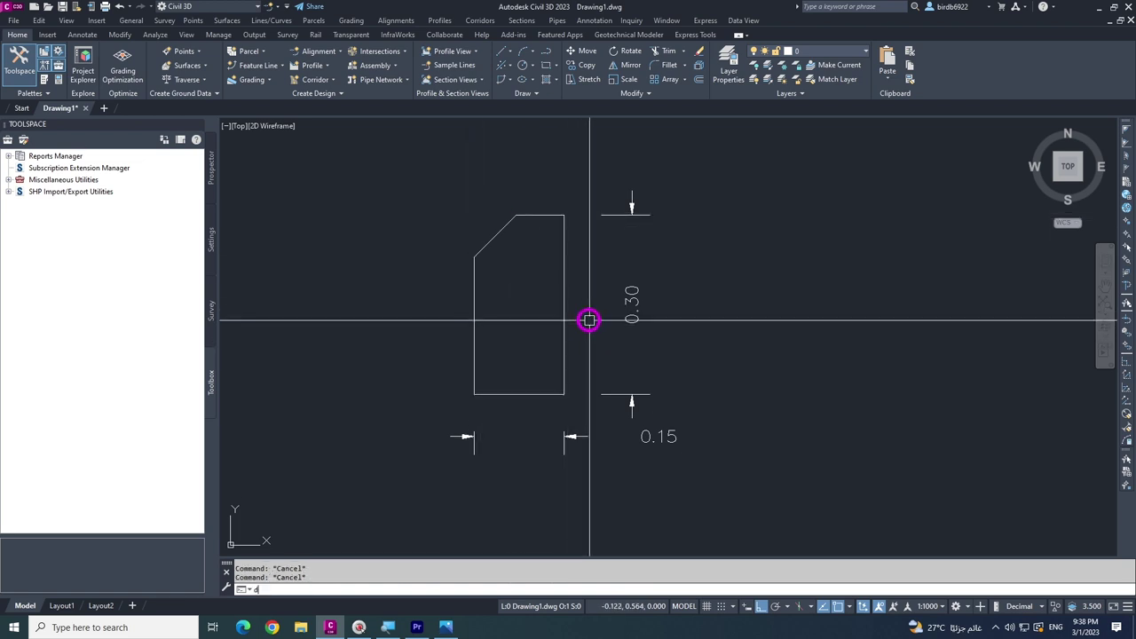
Draw a vertical and a horizontal polyline from the chamfer's two ends so that they cross at the original upper-left corner.
text(d)
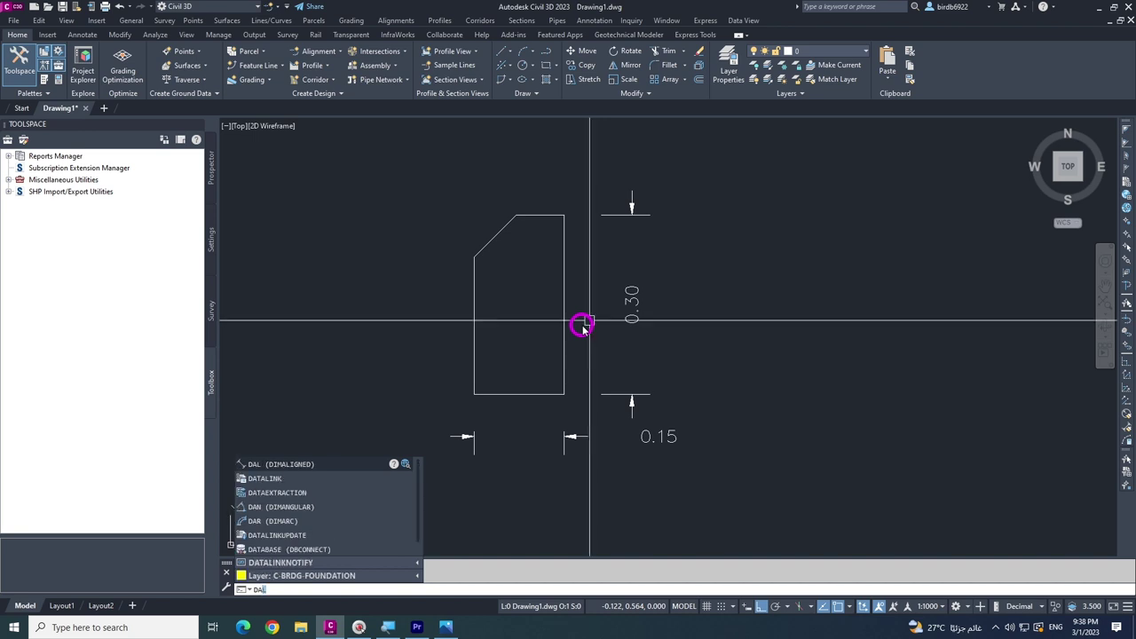
key(Escape)
text(pl)
key(Return)
scroll(470, 237, up, 4)
click(482, 363)
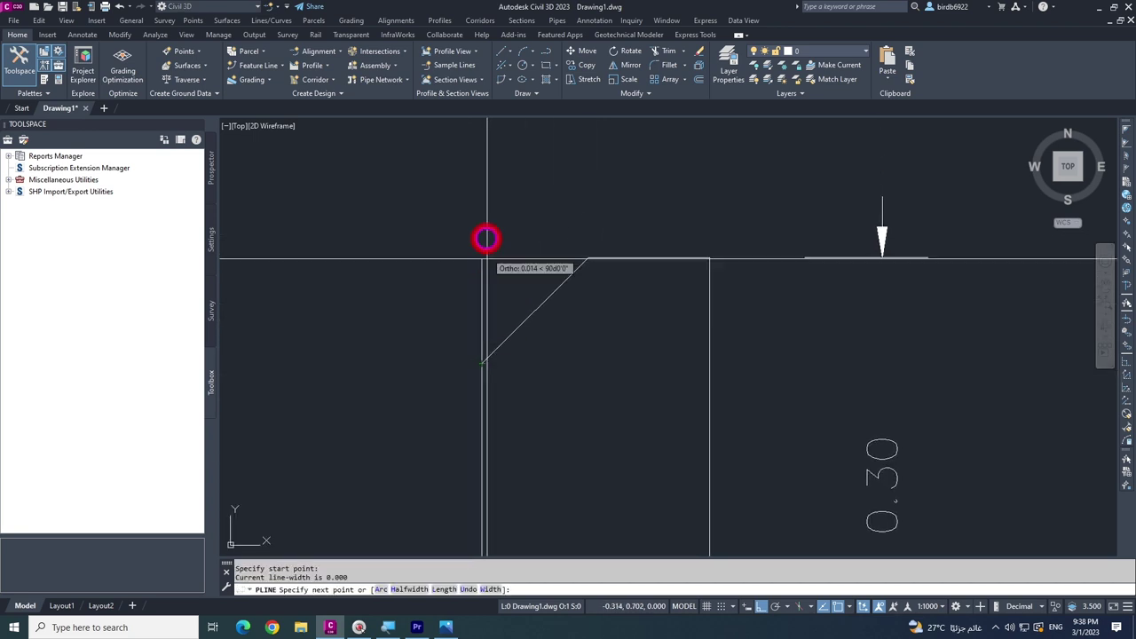
click(586, 258)
key(Escape)
key(Return)
click(520, 257)
click(519, 219)
key(Escape)
key(Escape)
key(Escape)
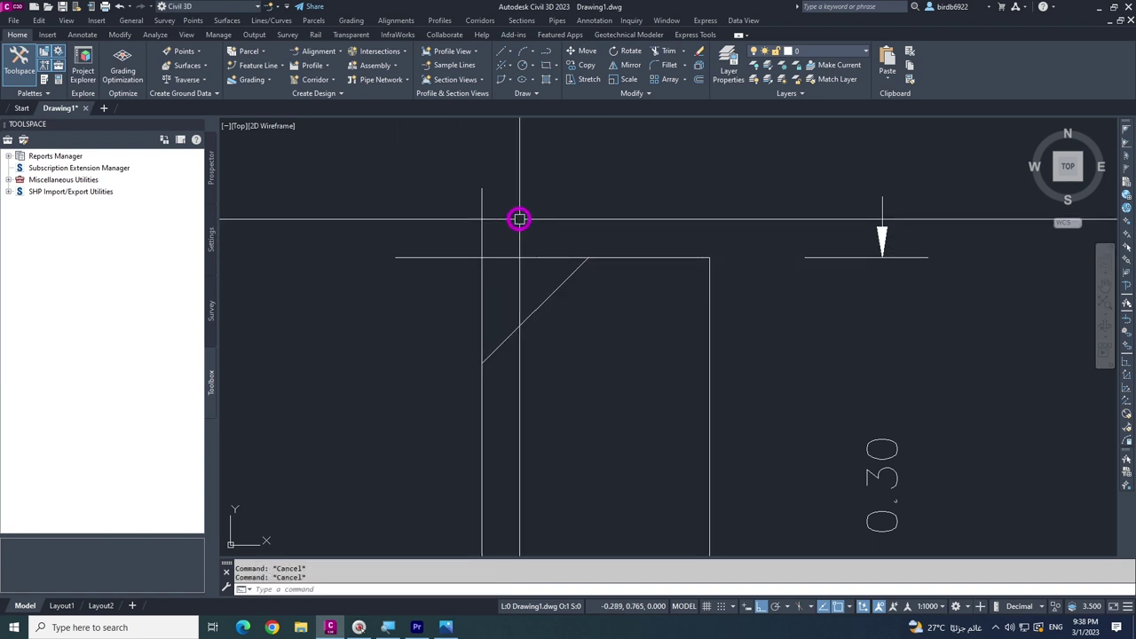
Trim the overhanging ends of both polylines beyond their crossing at the upper-left corner.
key(Return)
click(482, 226)
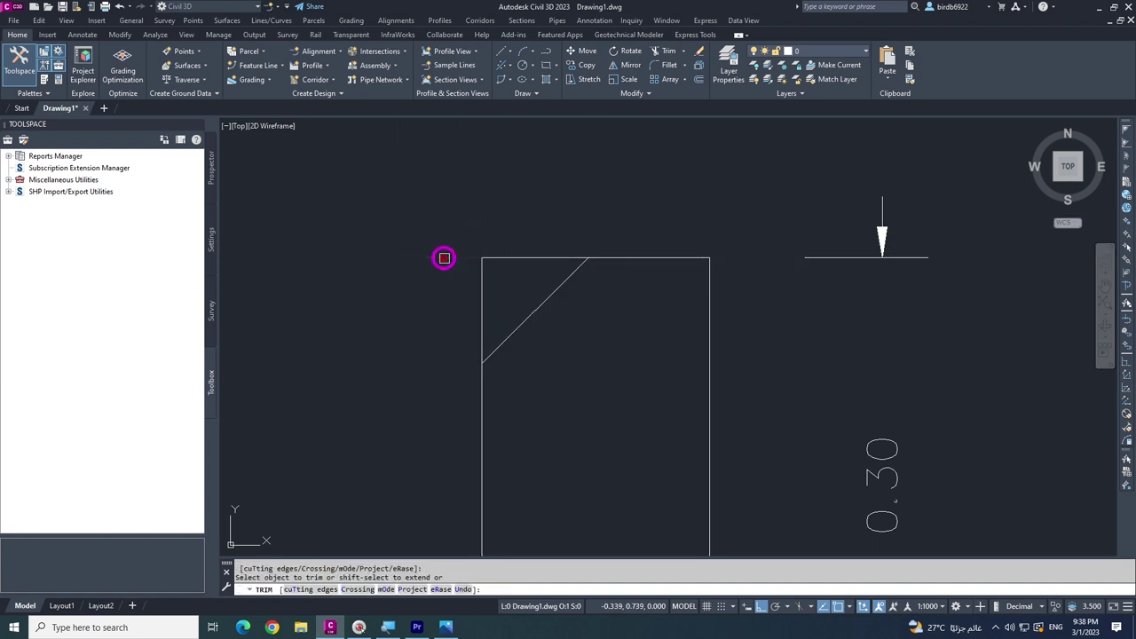
scroll(444, 258, down, 4)
key(Escape)
key(Escape)
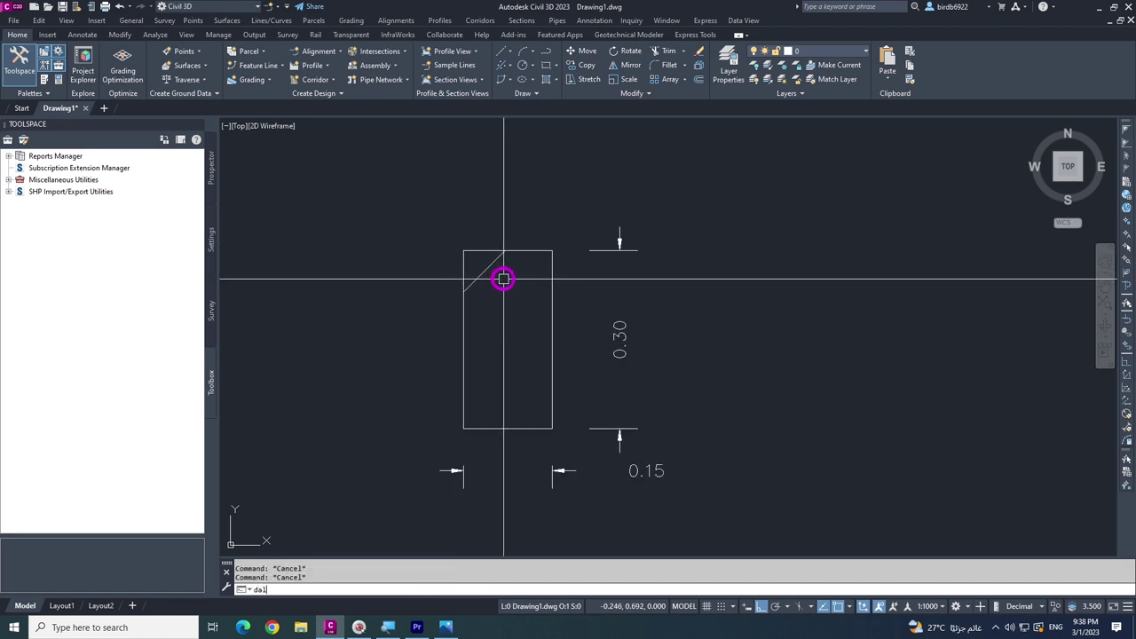
Add an aligned dimension for the chamfer's horizontal leg, placed above the top edge.
text(dal)
key(Return)
click(504, 252)
click(505, 252)
click(510, 192)
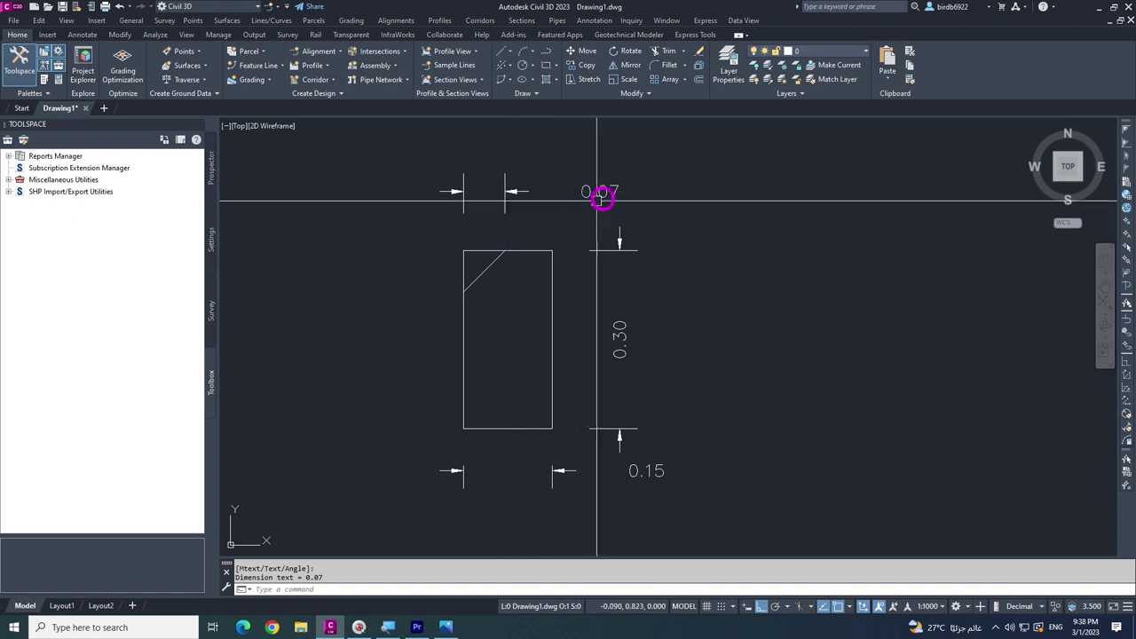
Check the chamfer size in the reference cross section image and add an aligned dimension for the chamfer's vertical leg, left of the profile.
click(445, 628)
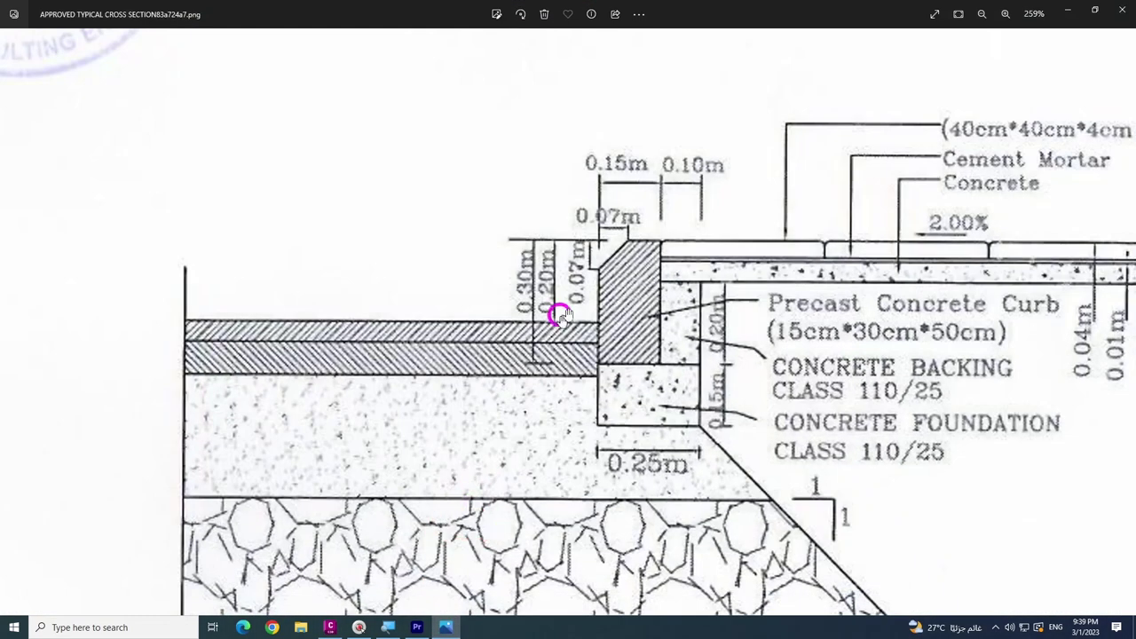
click(1070, 11)
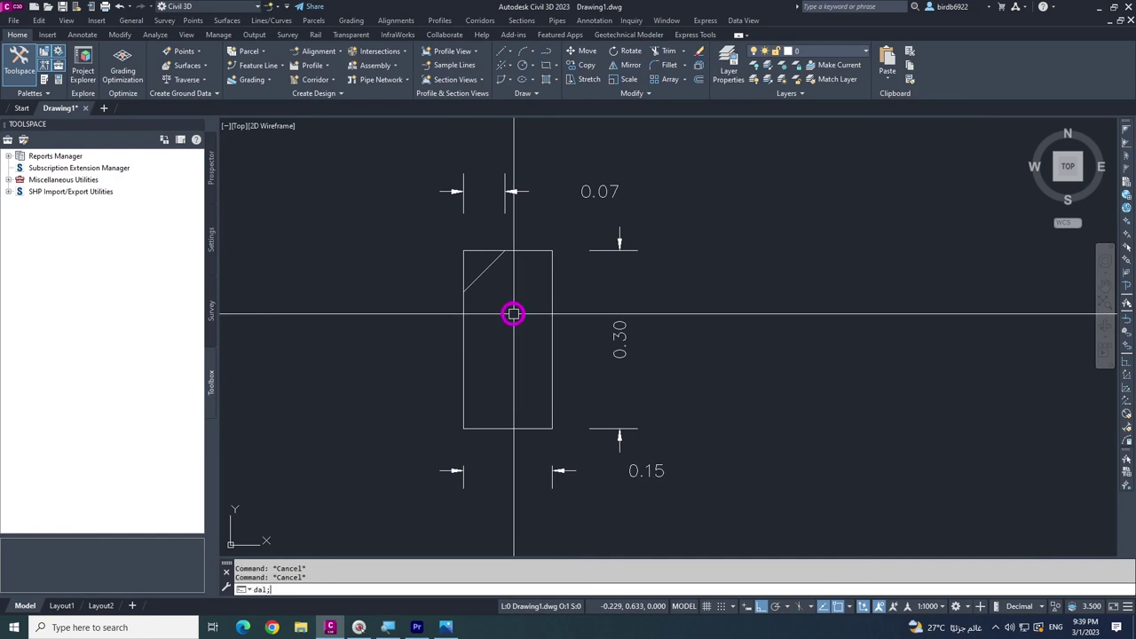
text(dal)
key(Return)
key(Escape)
text(dal)
key(Return)
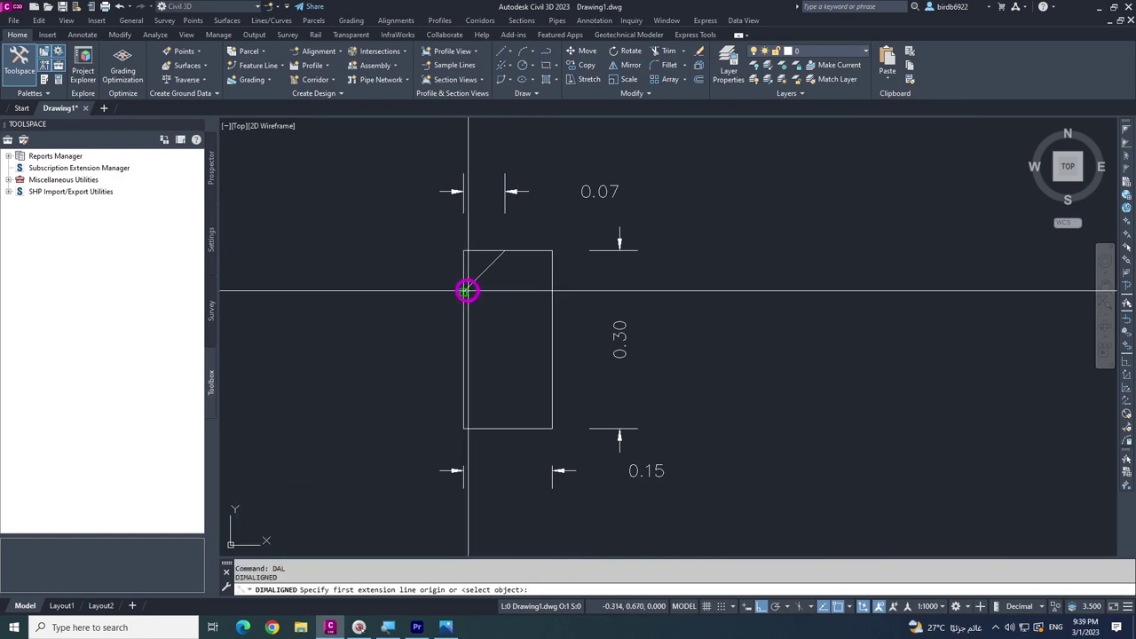
click(466, 292)
click(464, 251)
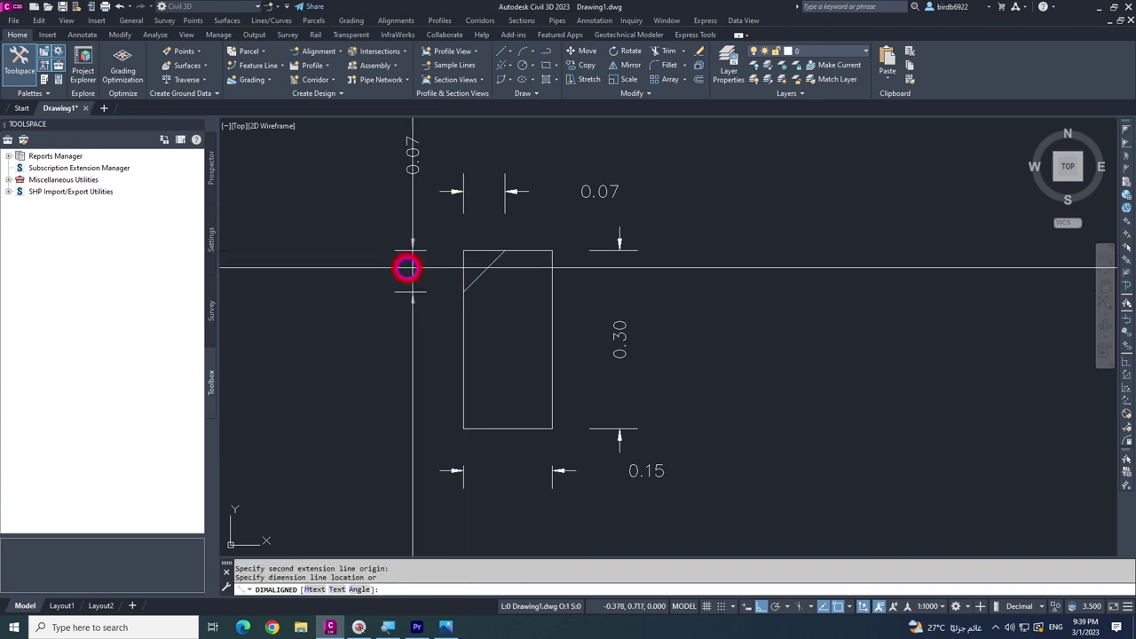
click(378, 274)
middle_drag(506, 332, 532, 374)
key(Escape)
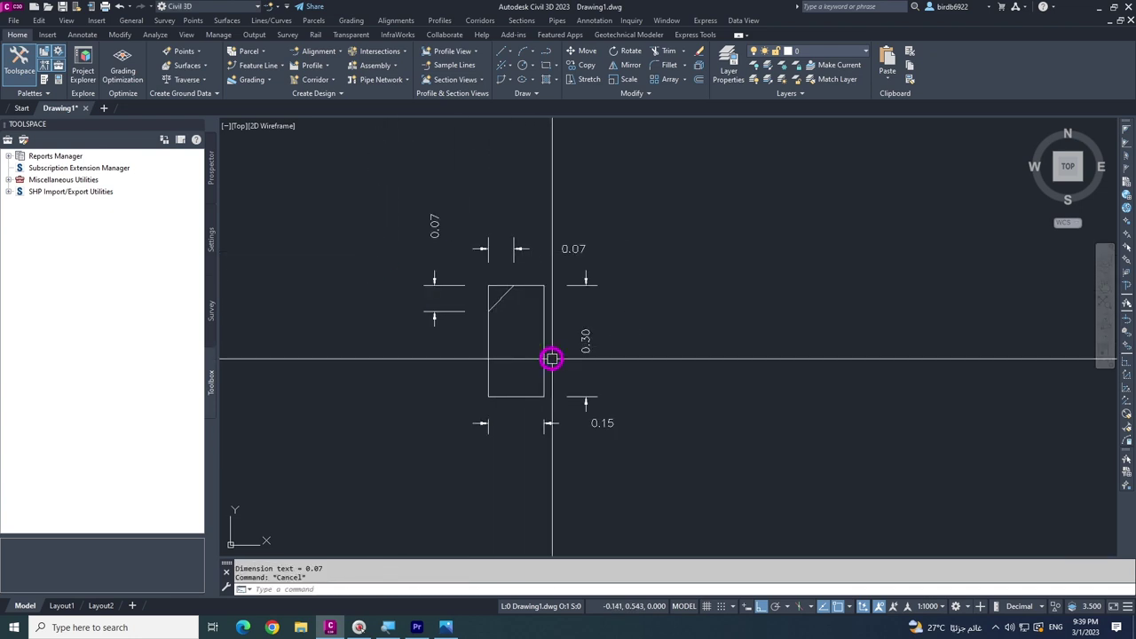
Erase the two helper polylines at the upper-left corner together with both chamfer leg dimensions.
click(492, 298)
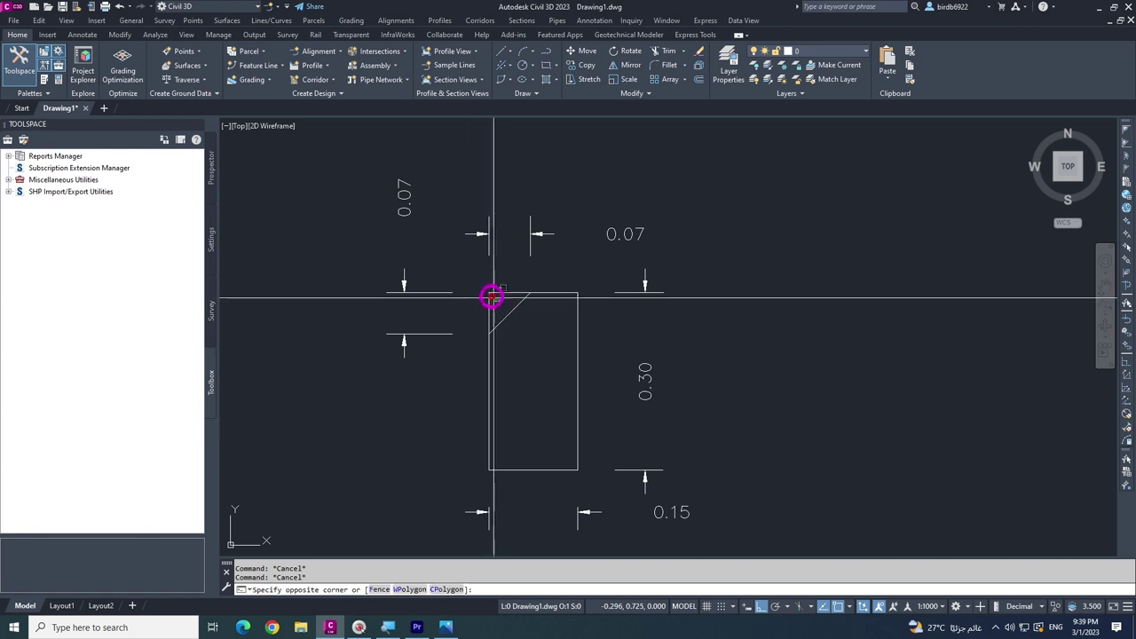
click(489, 272)
key(Delete)
scroll(563, 343, down, 2)
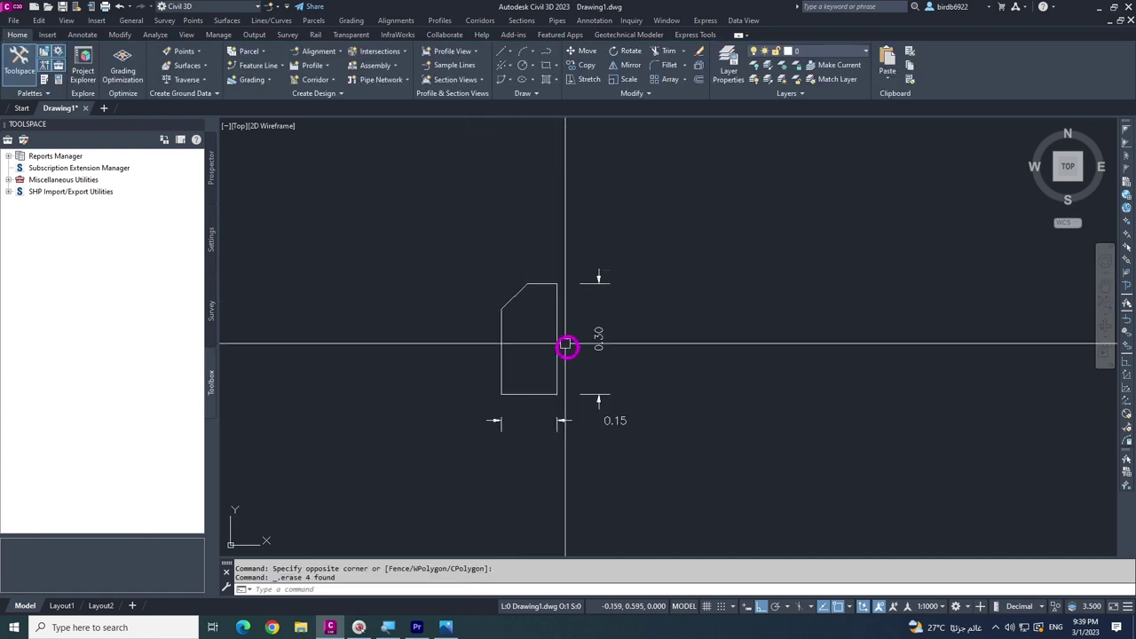
key(Escape)
key(Escape)
middle_drag(543, 380, 506, 373)
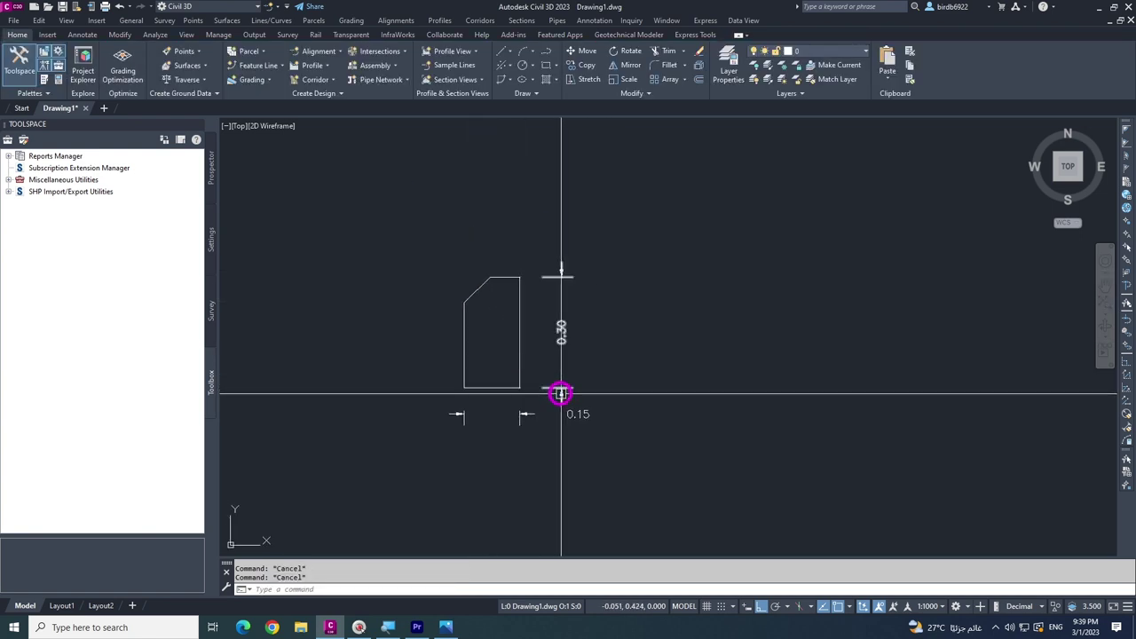
click(479, 283)
scroll(487, 283, up, 2)
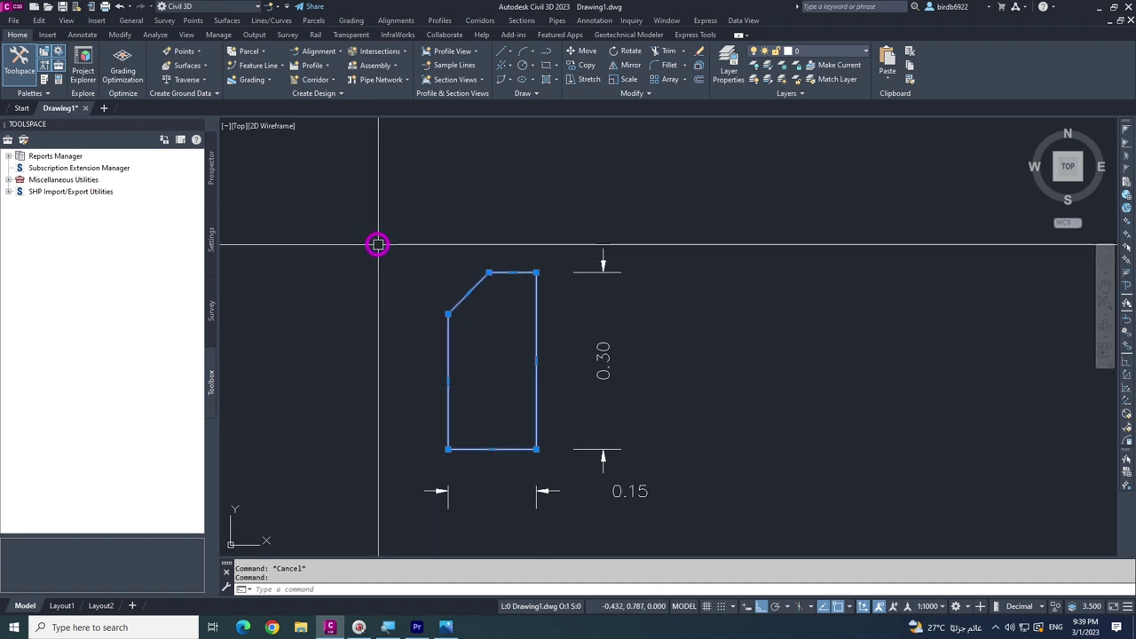
scroll(421, 246, up, 1)
scroll(432, 332, down, 1)
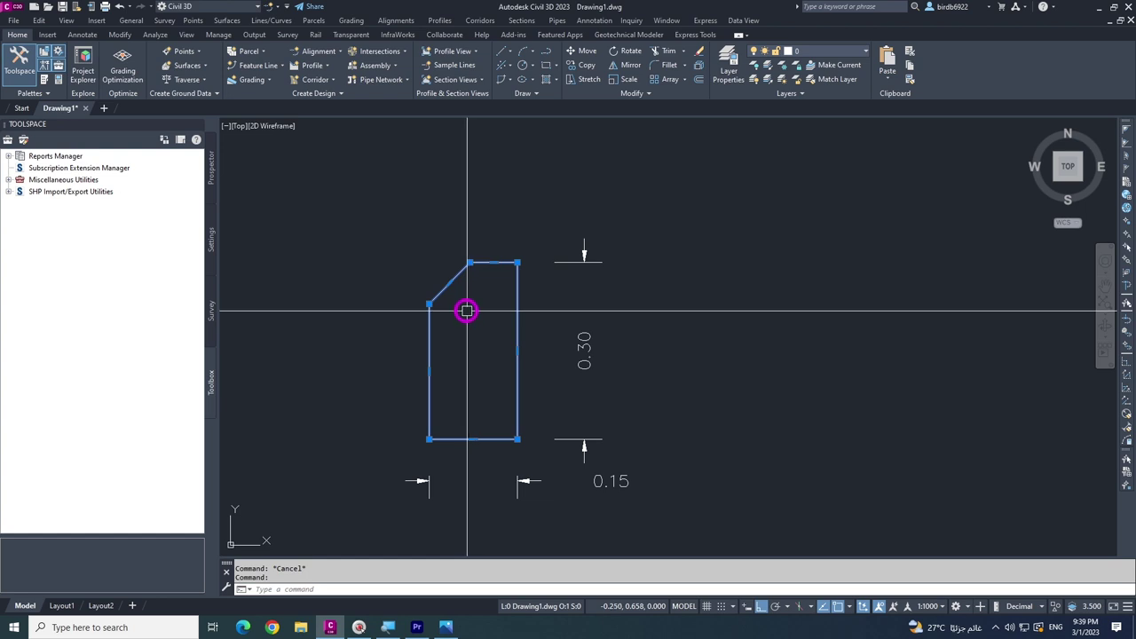
key(Escape)
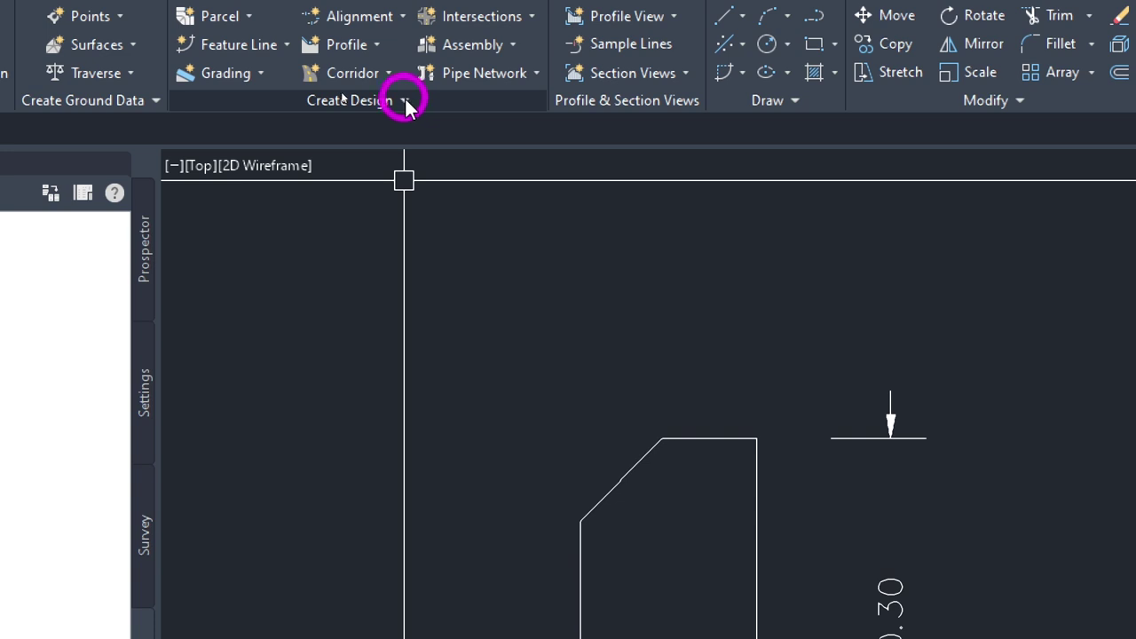
Create a subassembly from the chamfered curb polyline with code set style All Codes, link creation Multiple and existing entities erased.
click(404, 101)
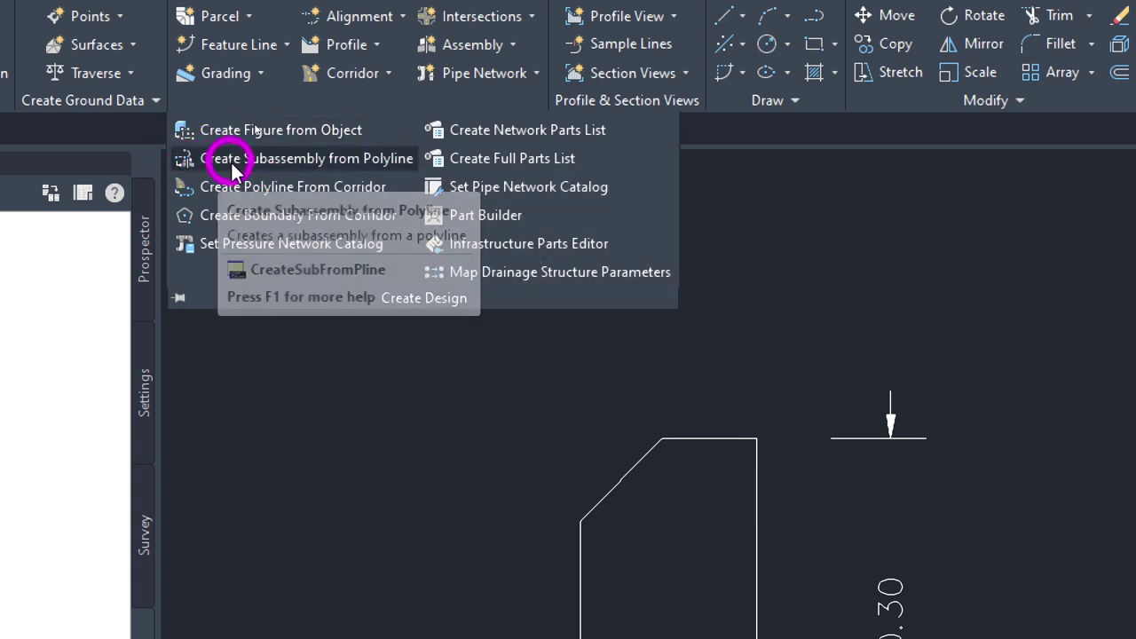
click(385, 170)
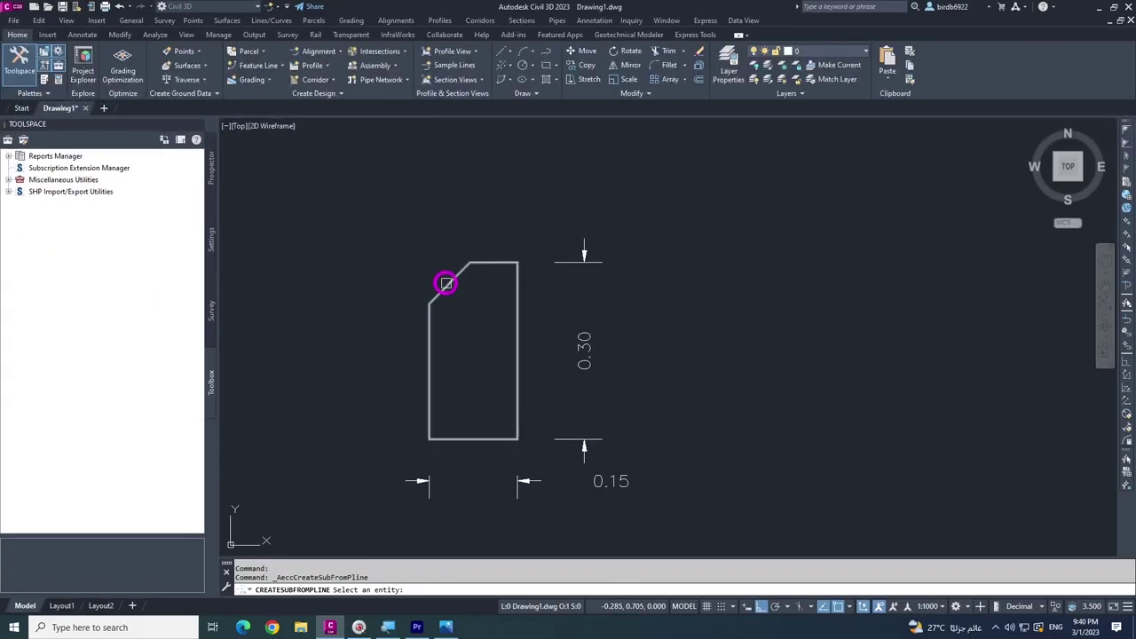
click(446, 284)
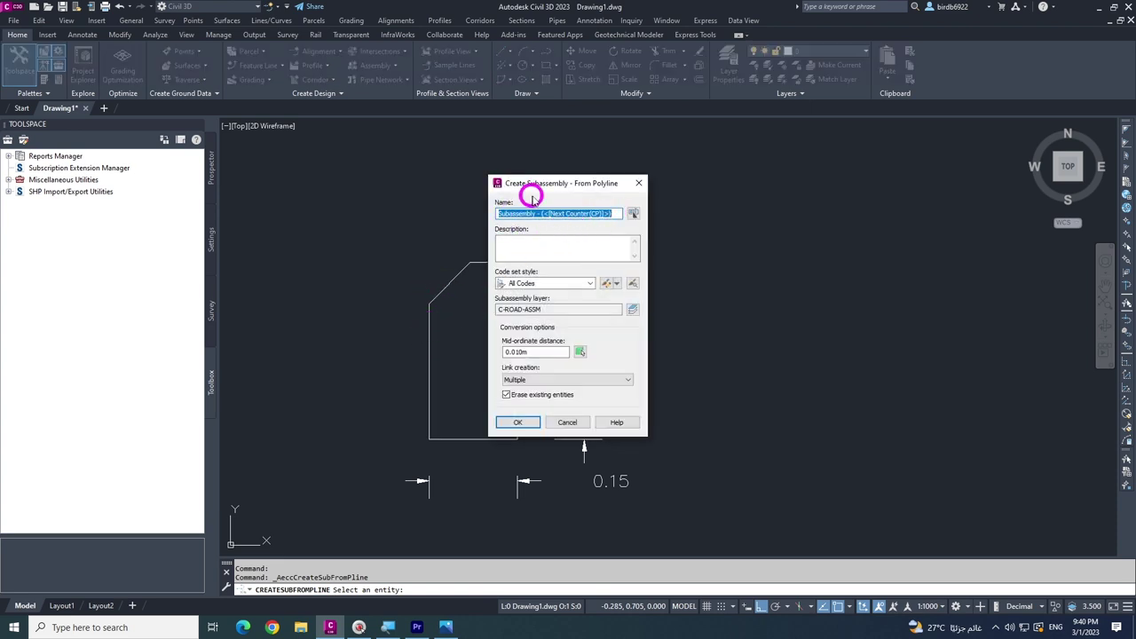
drag(538, 184, 699, 202)
click(774, 229)
drag(773, 229, 645, 224)
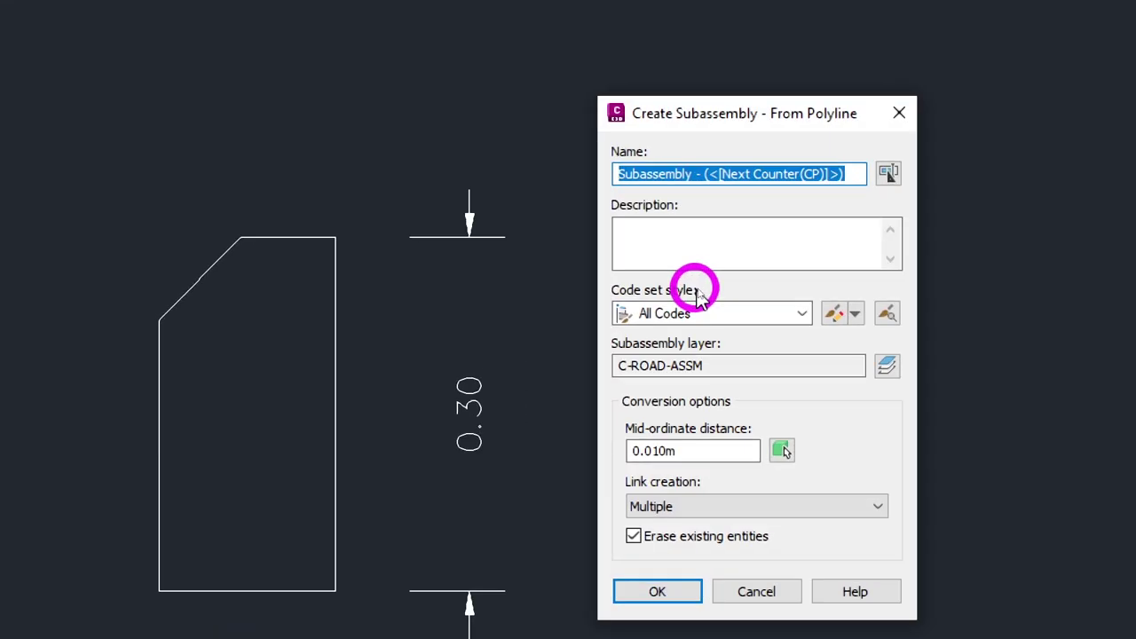
click(751, 301)
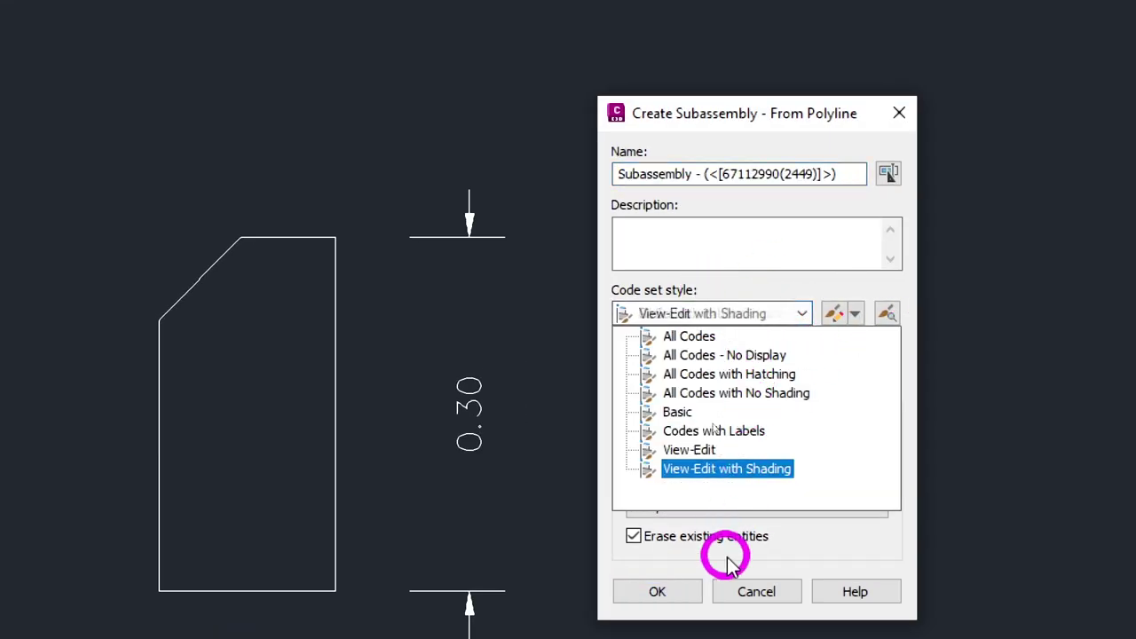
click(682, 337)
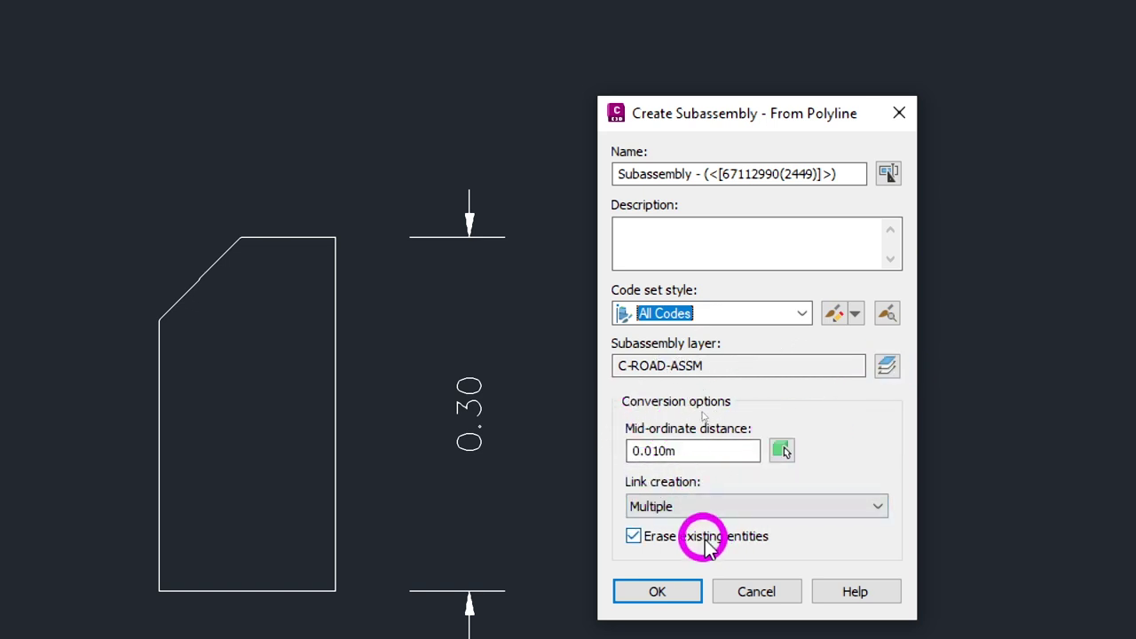
click(808, 504)
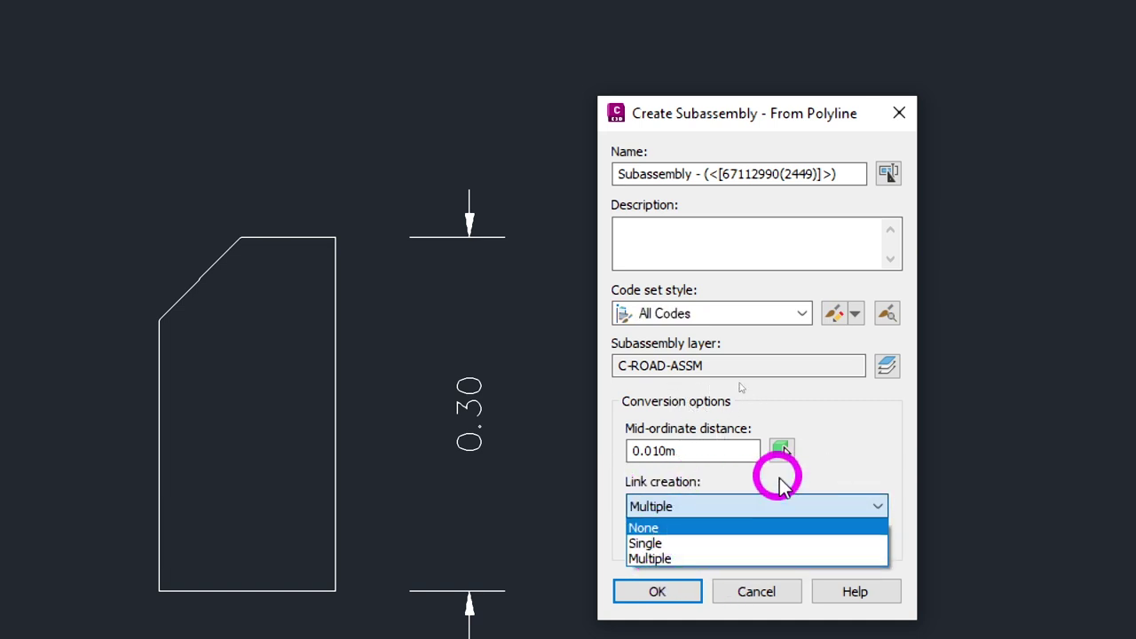
click(826, 468)
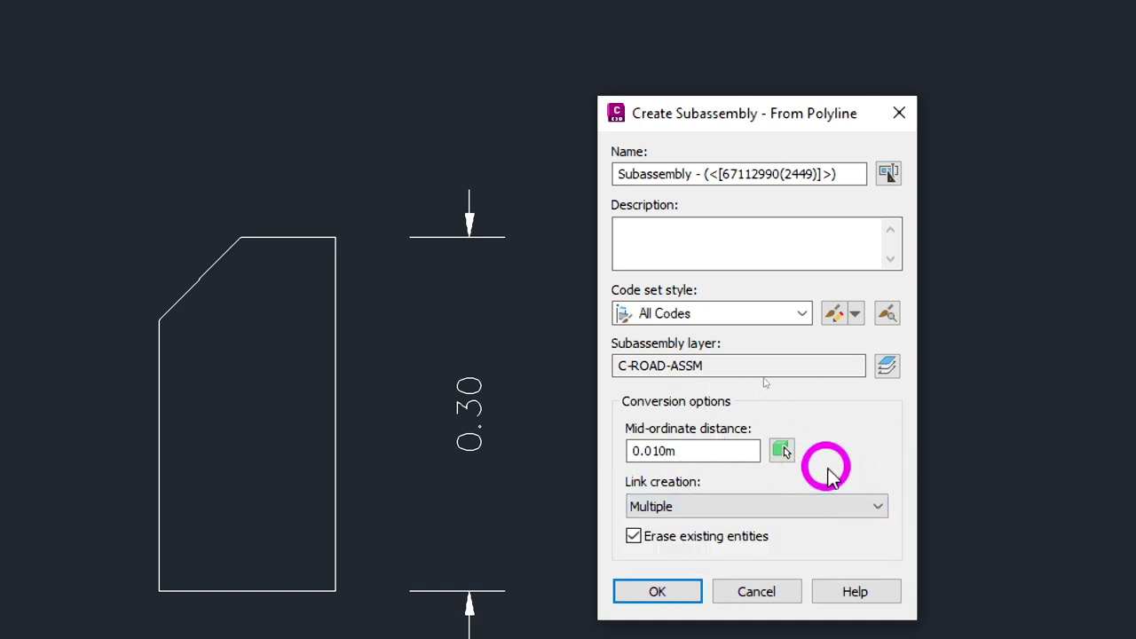
click(633, 536)
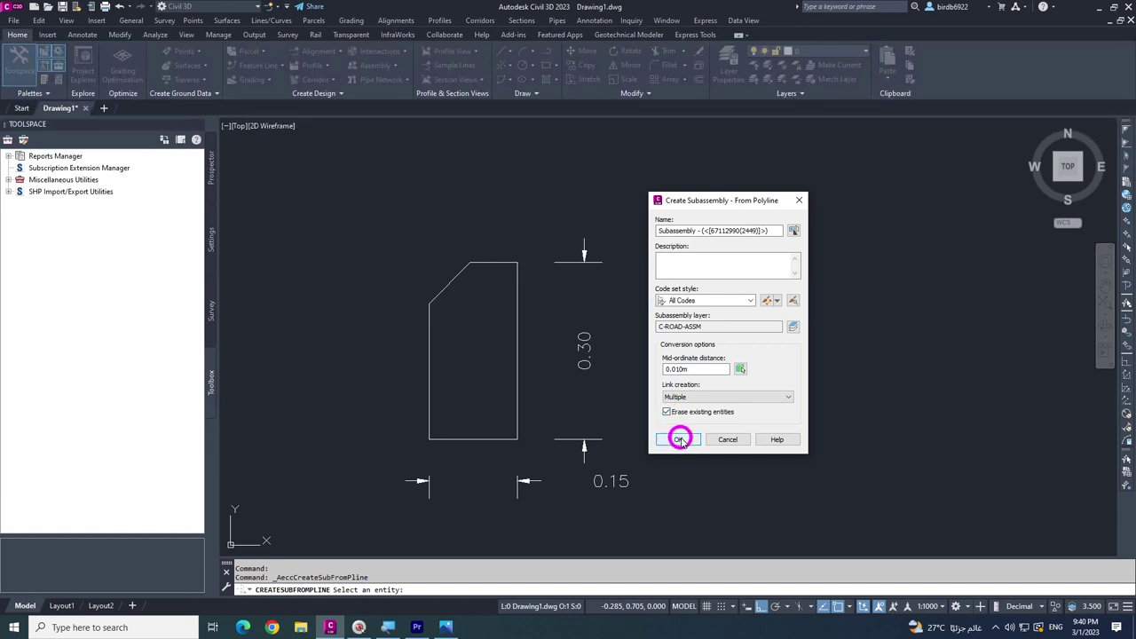
click(679, 439)
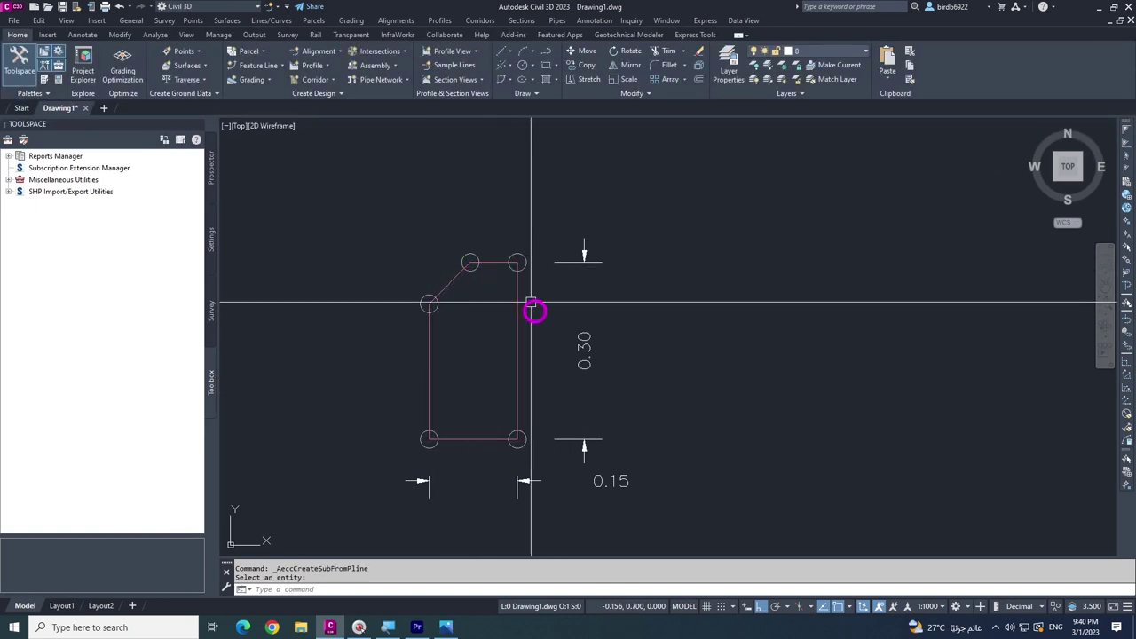
Add the code Datum to the bottom link of the curb subassembly.
mouse_move(483, 385)
middle_down()
mouse_move(471, 352)
mouse_move(429, 383)
mouse_move(440, 368)
middle_up()
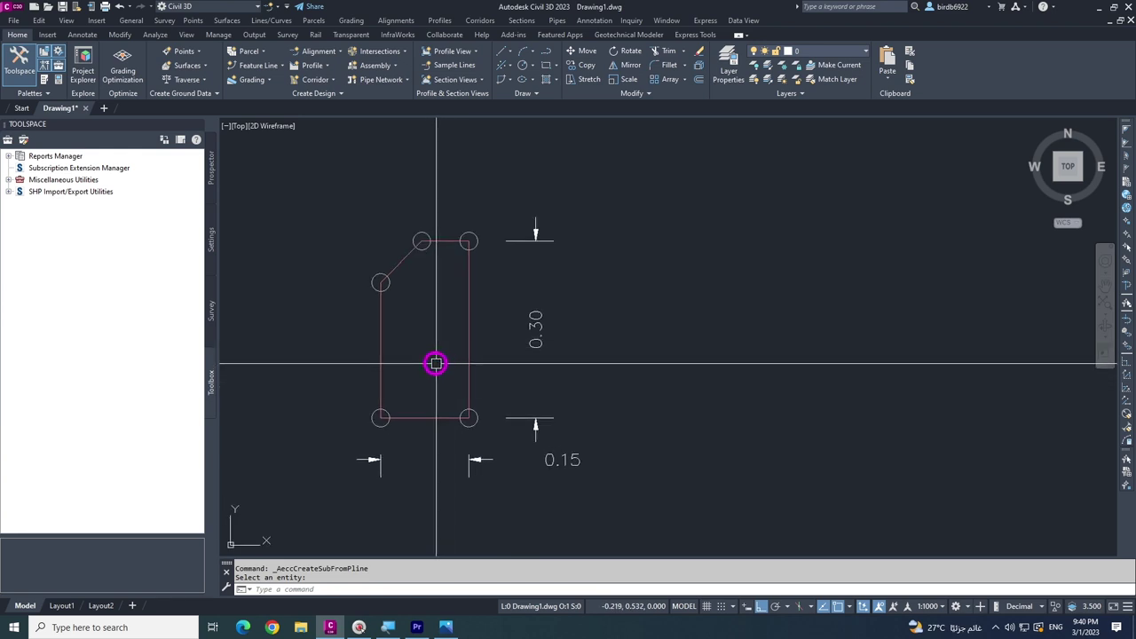
middle_drag(447, 353, 462, 335)
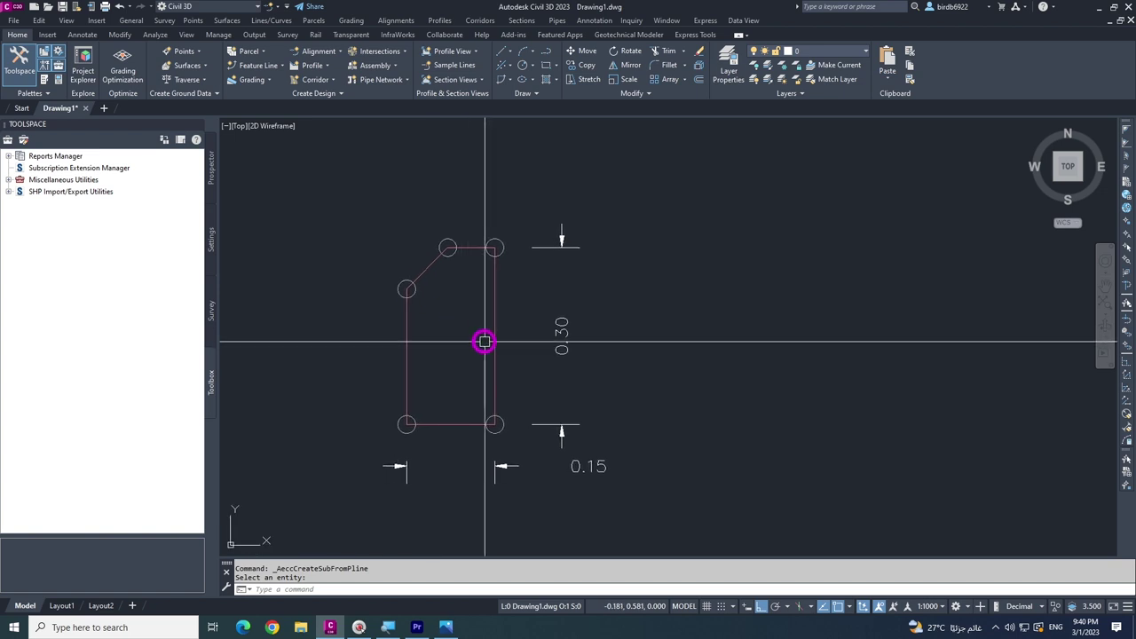
click(494, 301)
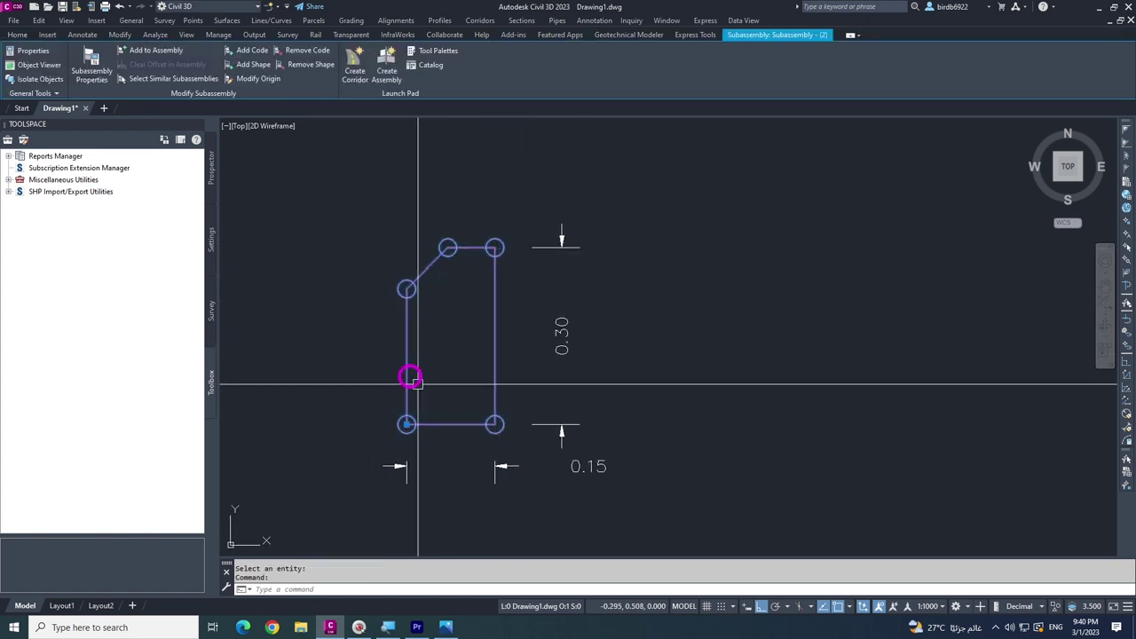
scroll(446, 353, down, 2)
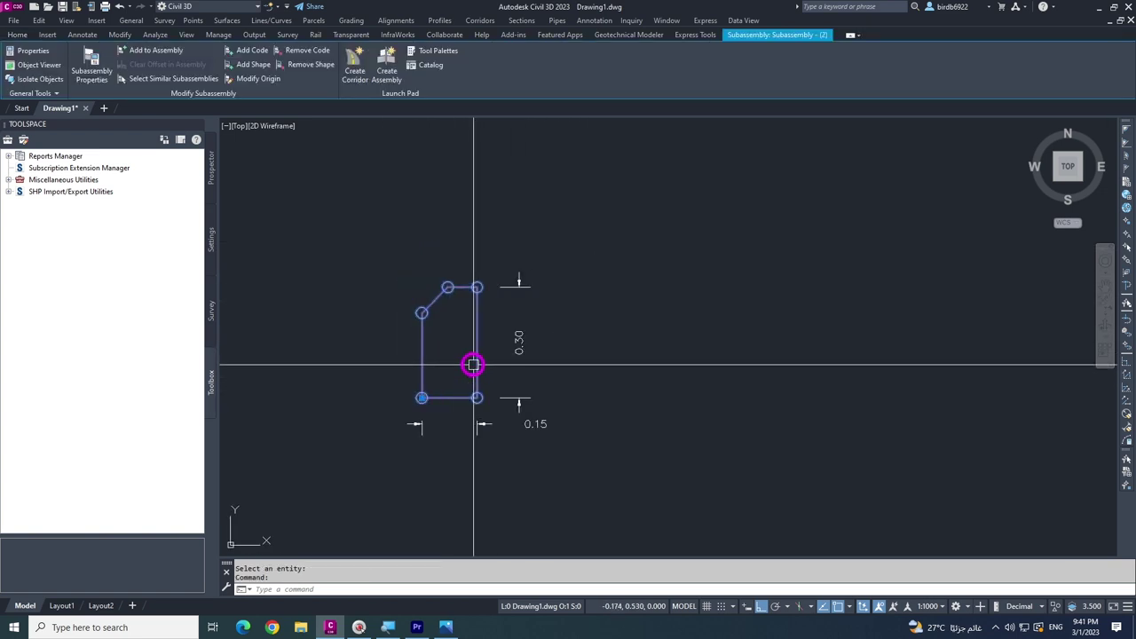
key(Escape)
key(Escape)
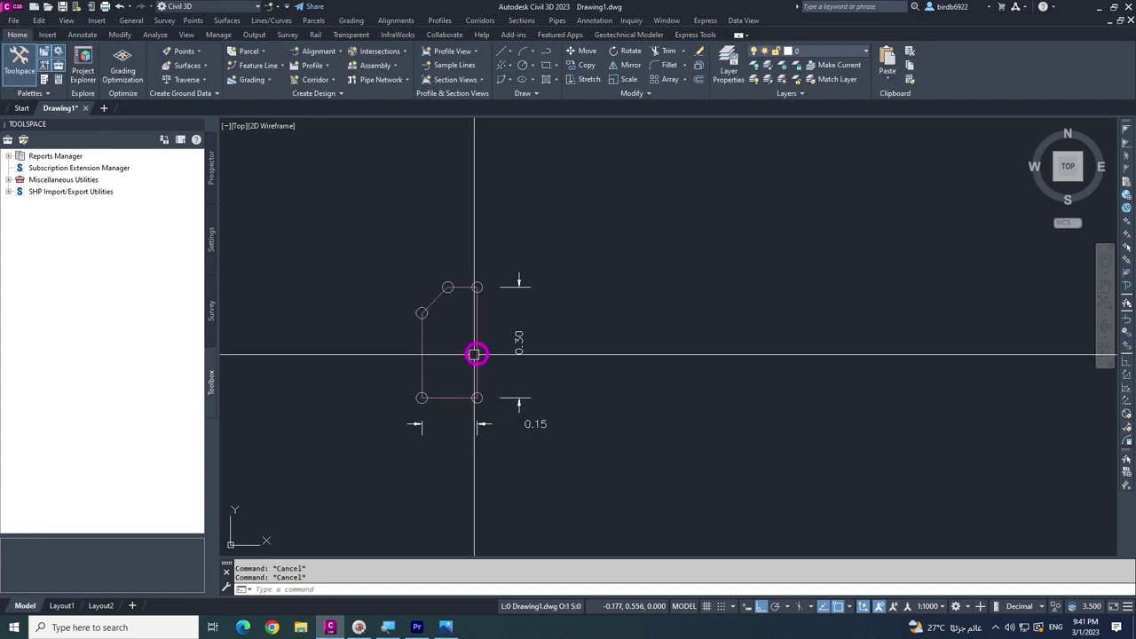
click(477, 342)
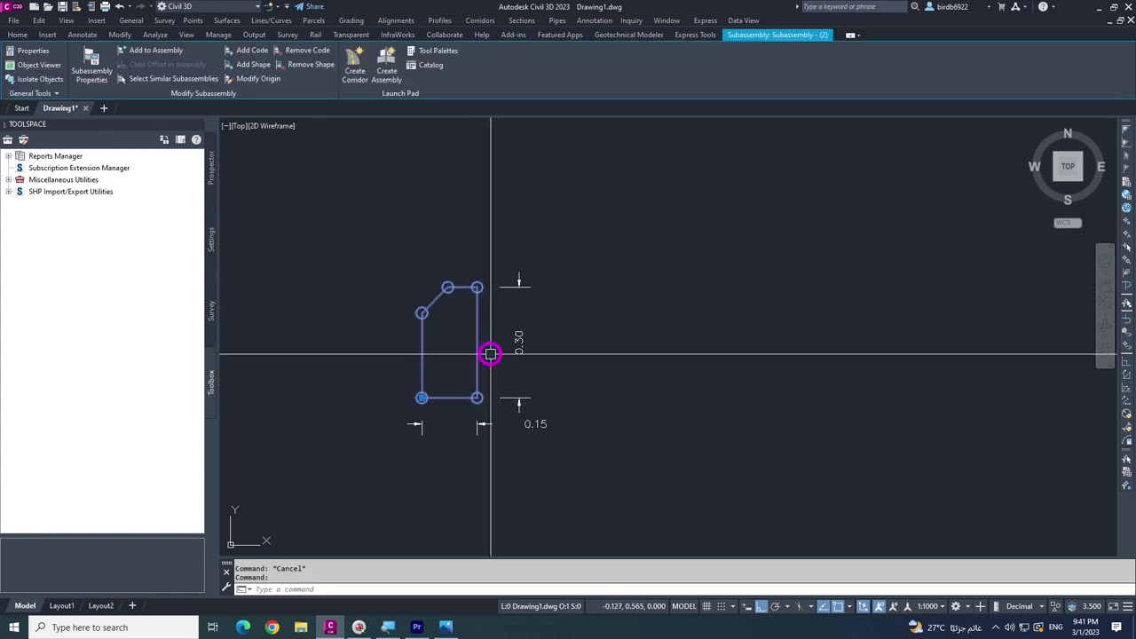
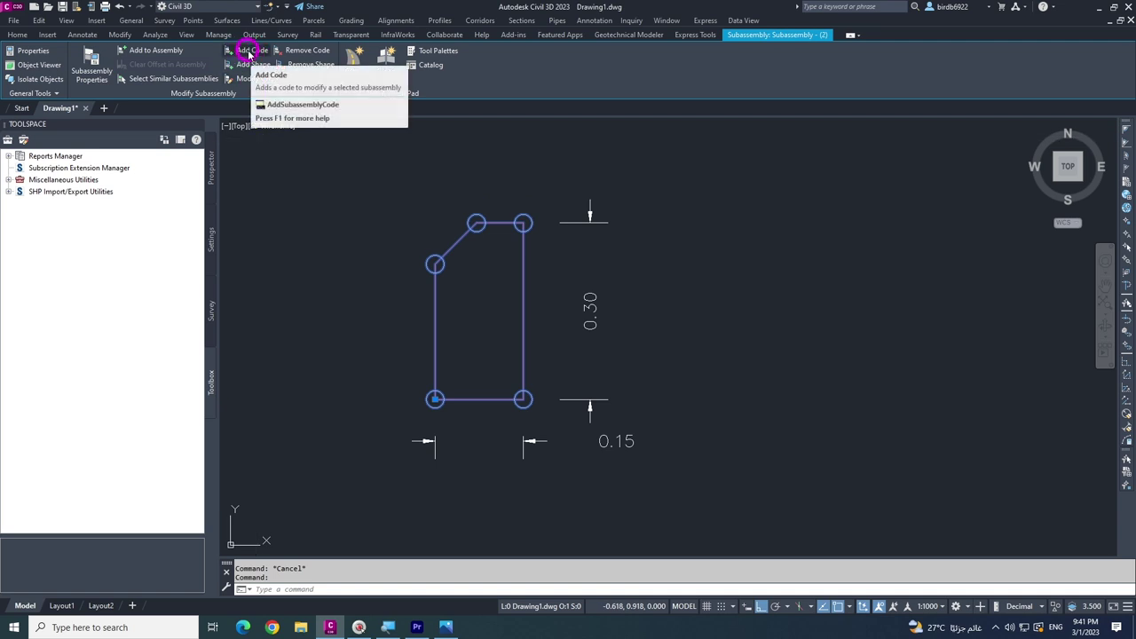
click(250, 52)
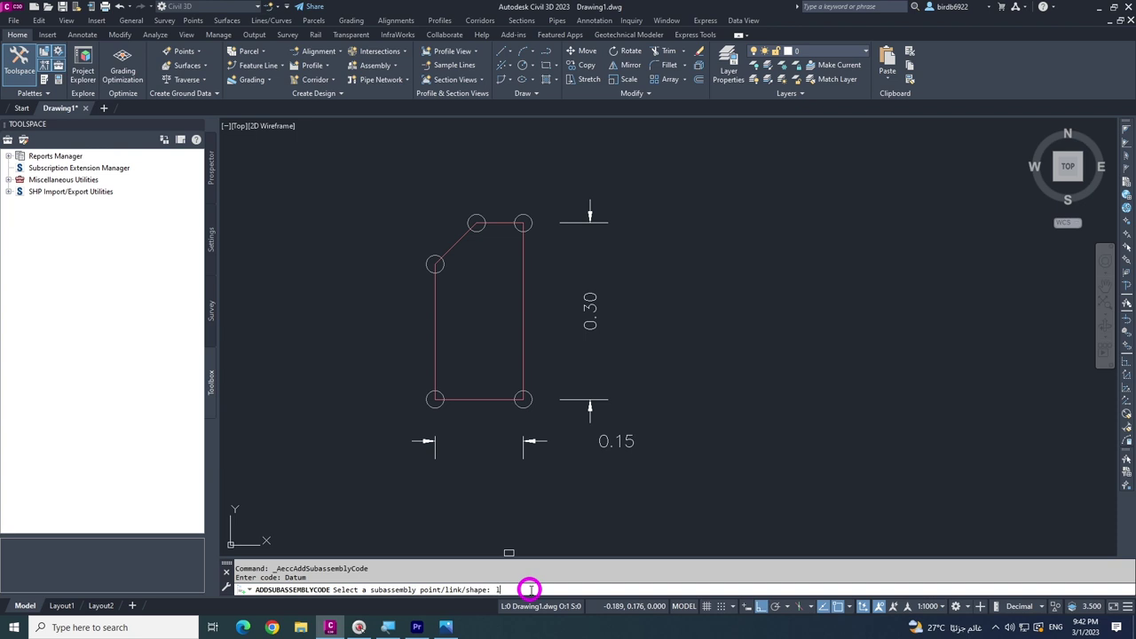
click(475, 401)
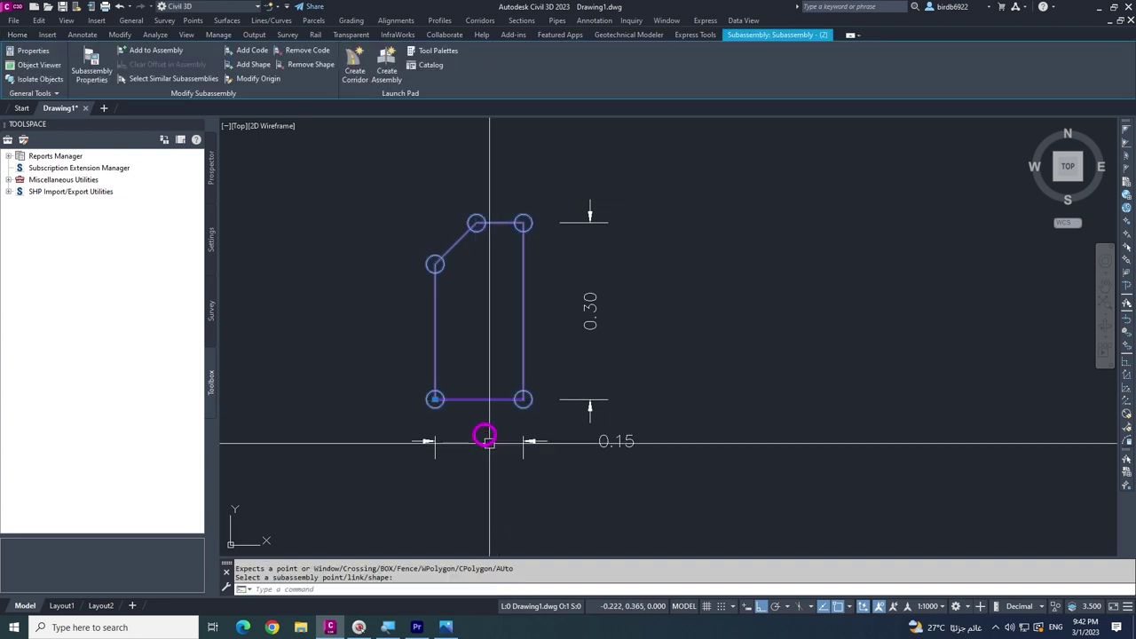
Examine up close how the coded bottom link of the curb subassembly is displayed.
scroll(487, 424, up, 4)
scroll(515, 394, up, 3)
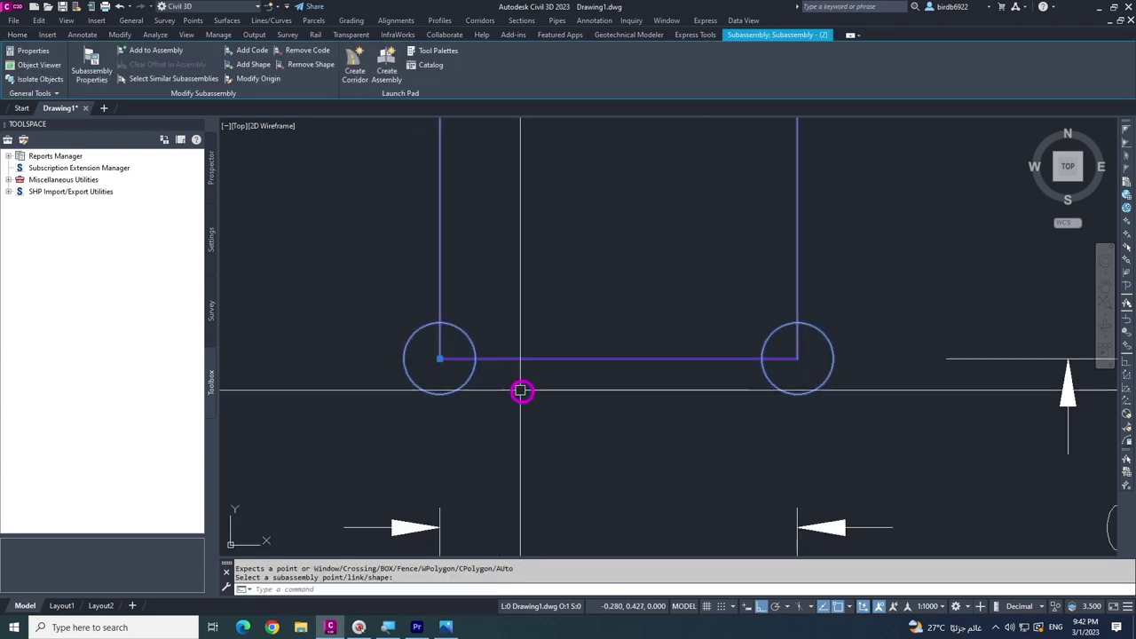
key(Escape)
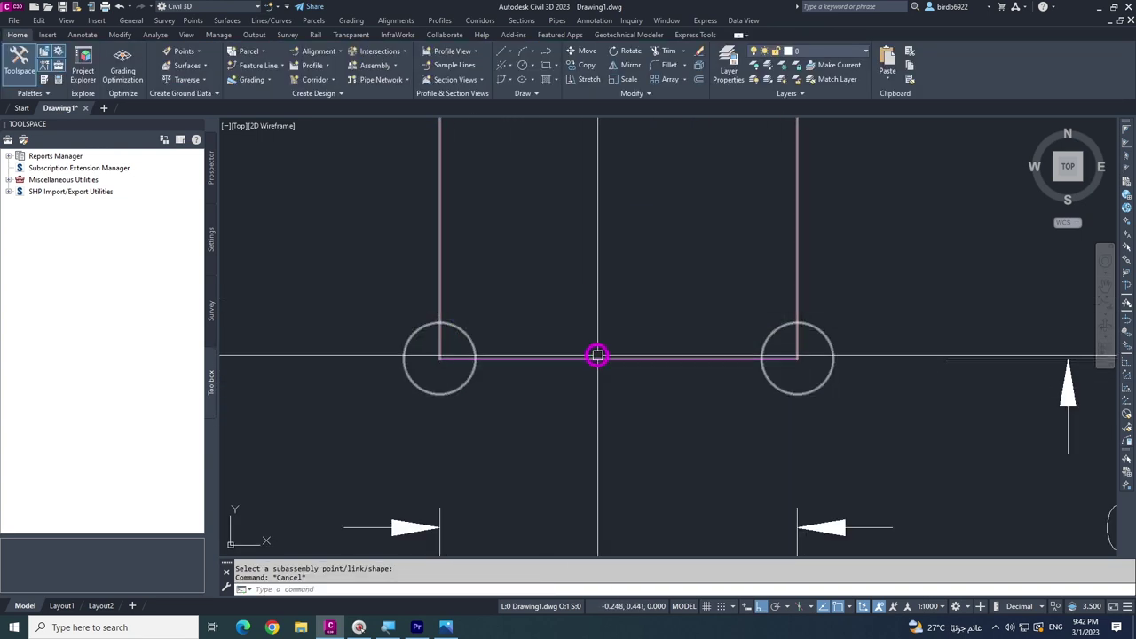
middle_drag(599, 355, 538, 385)
click(533, 381)
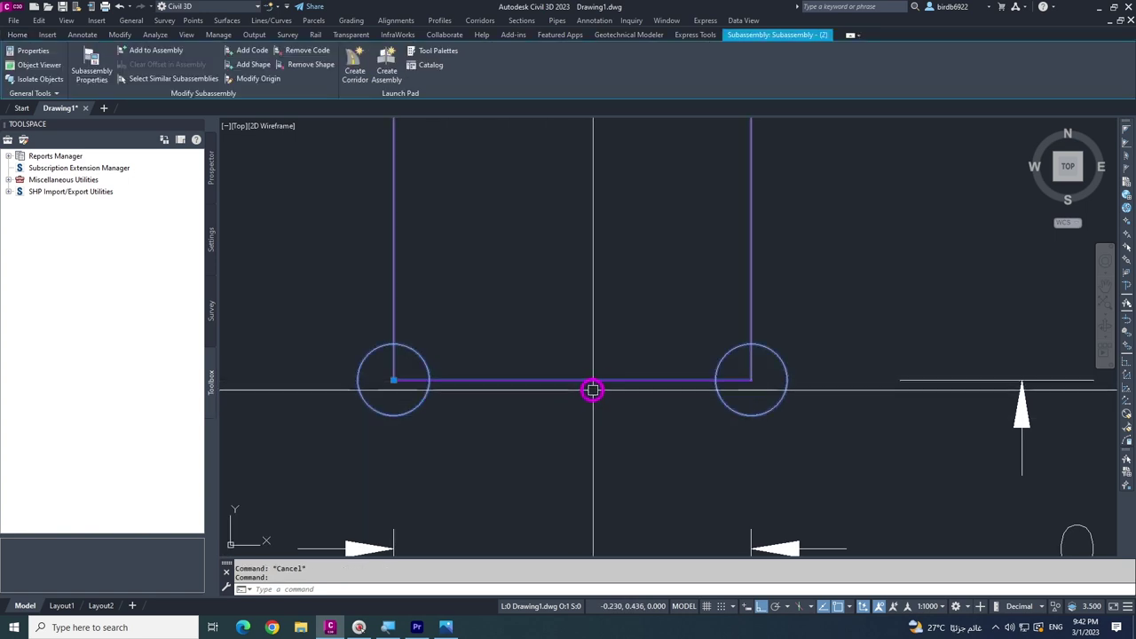
scroll(598, 404, down, 2)
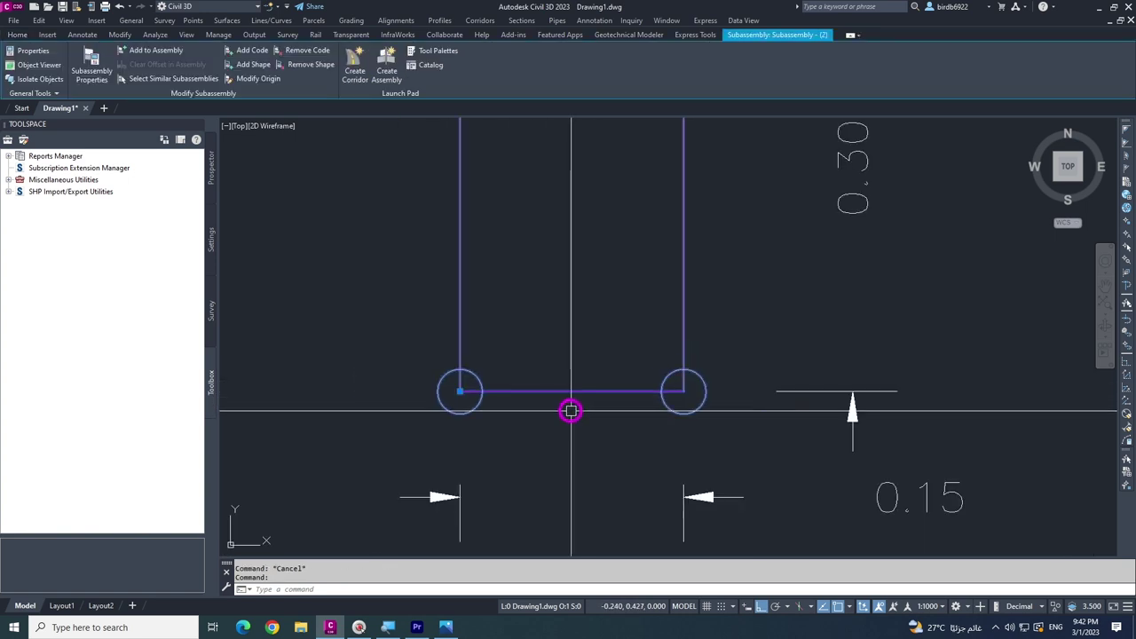
mouse_move(571, 406)
middle_down()
mouse_move(530, 435)
mouse_move(562, 426)
middle_up()
key(Escape)
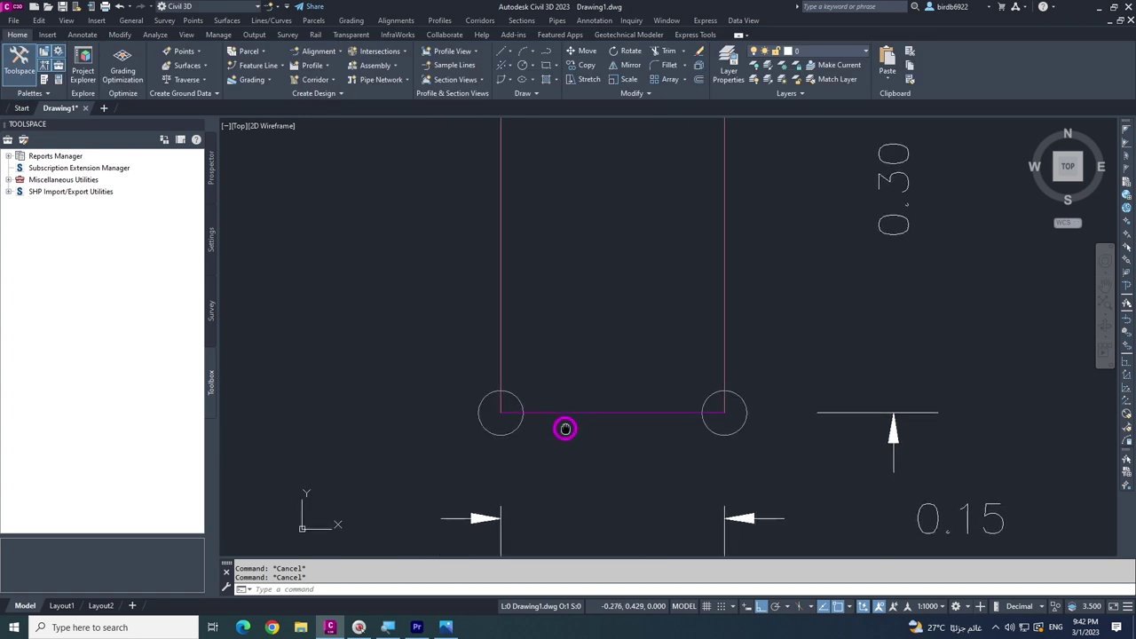
Add the code p1 to the lower-left point of the curb subassembly.
click(505, 433)
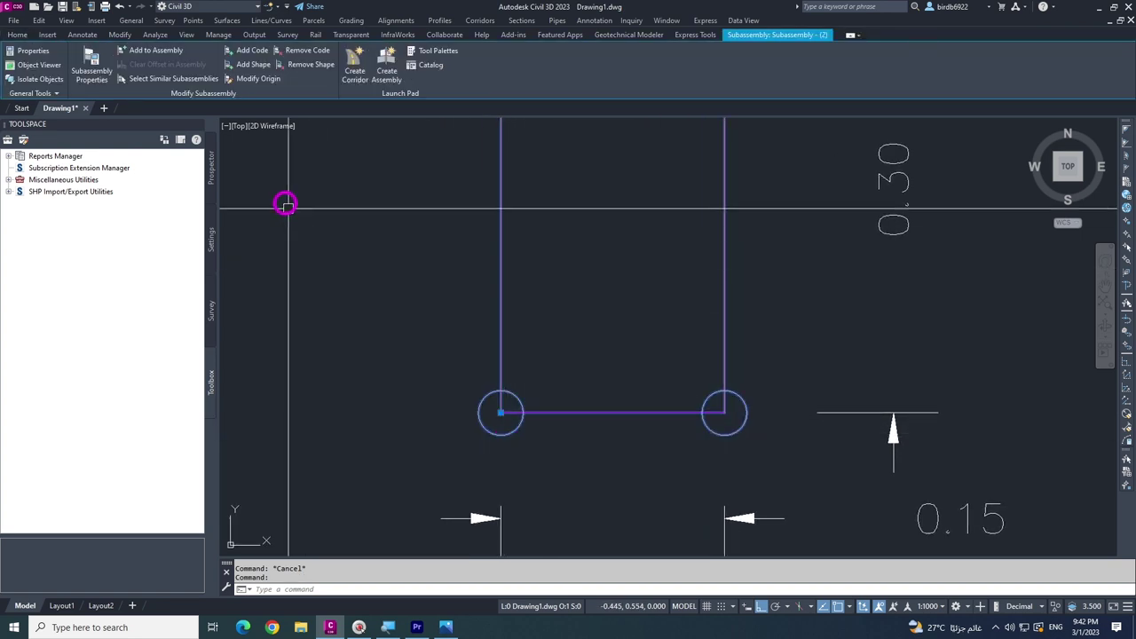
click(250, 51)
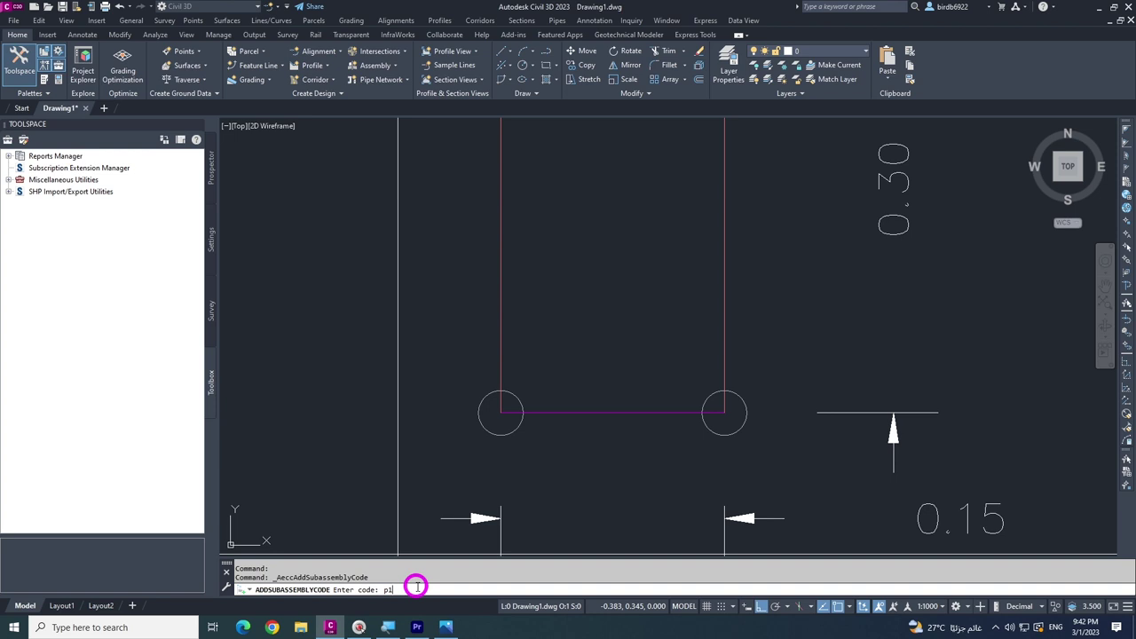
key(Return)
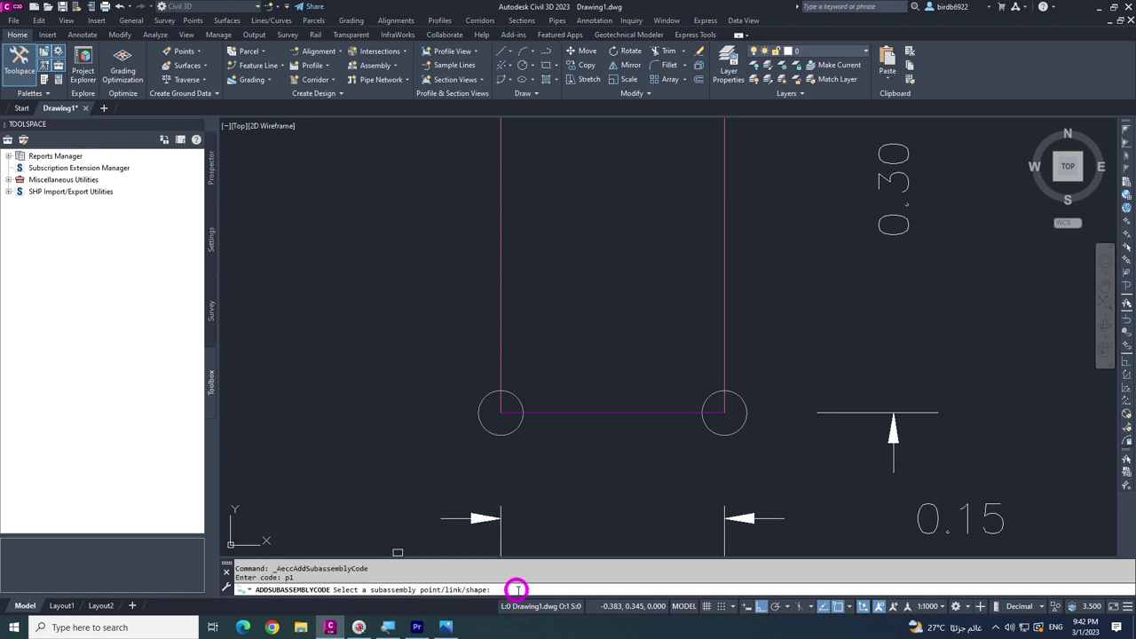
key(Return)
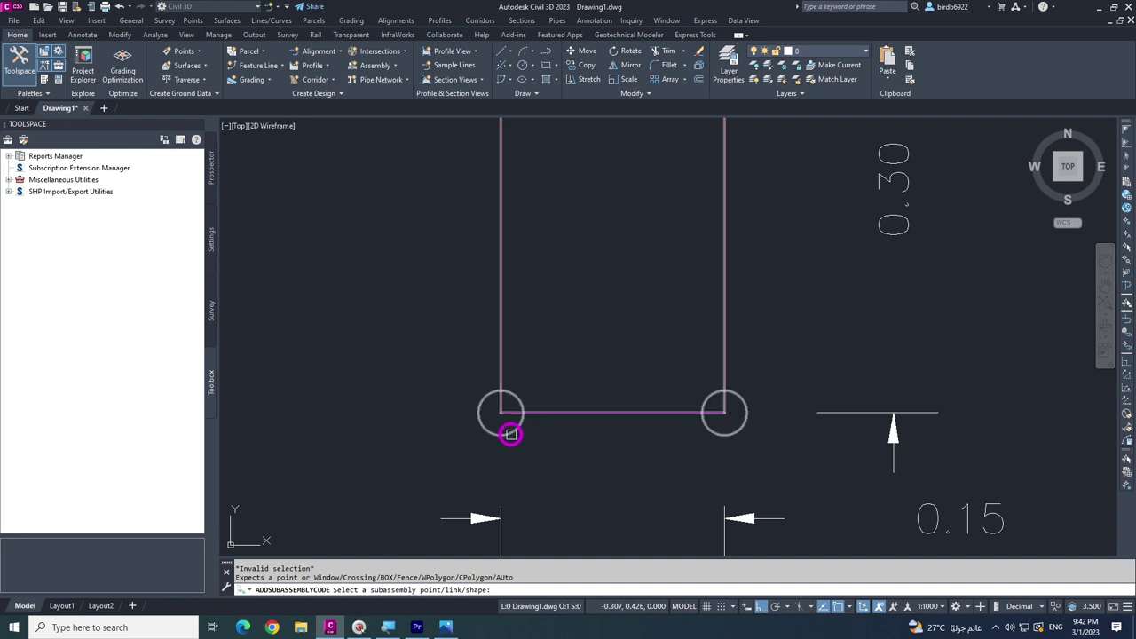
click(511, 434)
scroll(520, 458, up, 5)
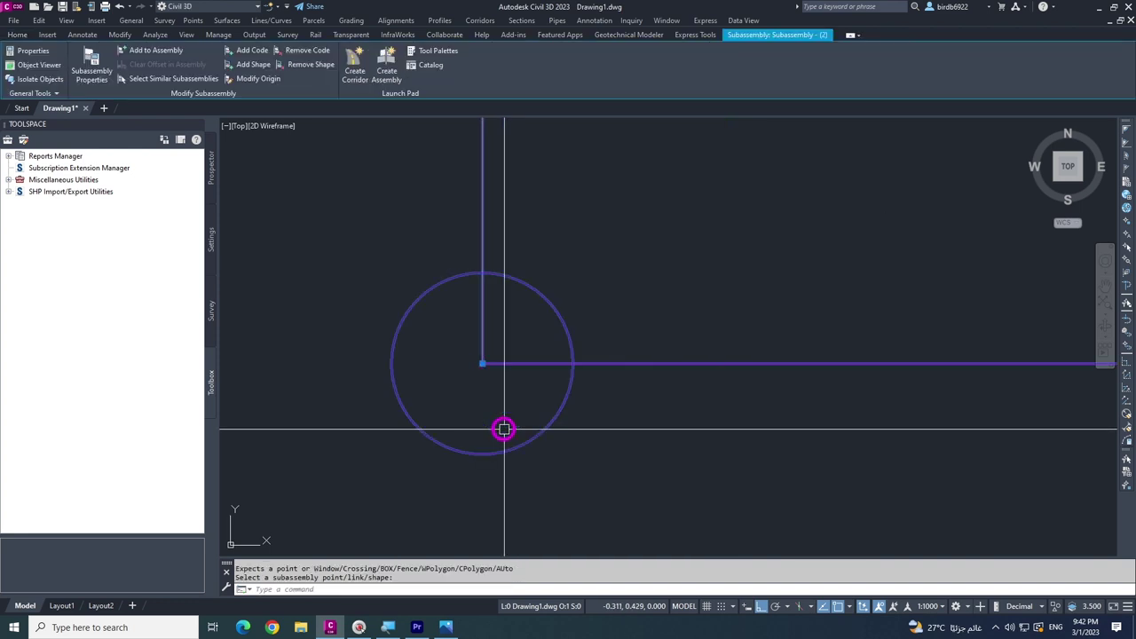
key(Escape)
scroll(537, 419, down, 2)
scroll(505, 294, down, 4)
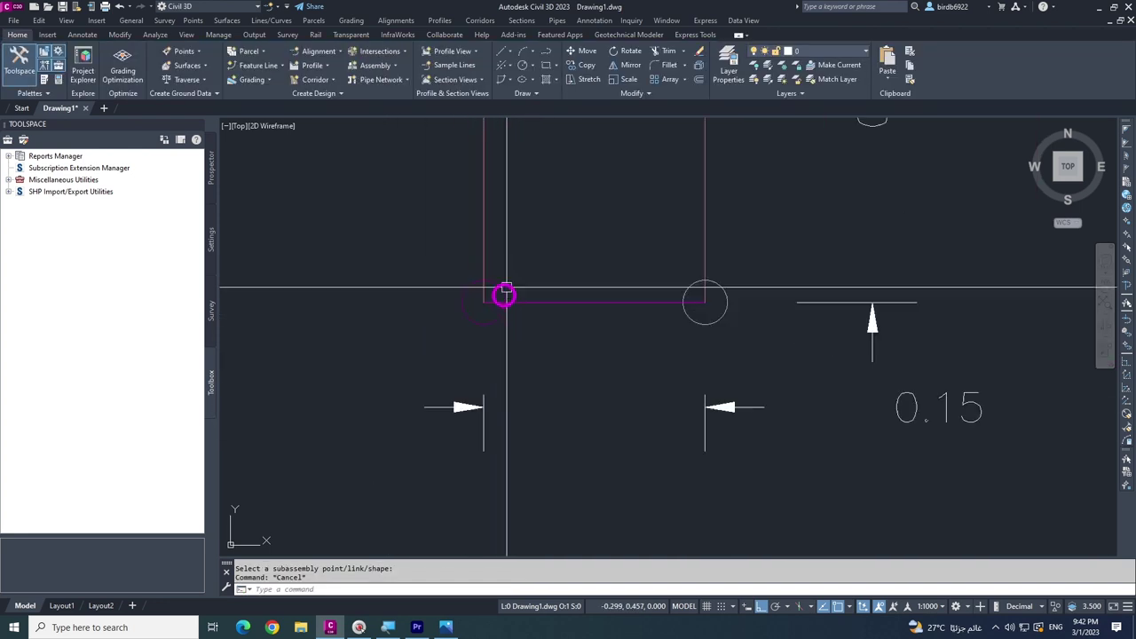
scroll(468, 354, up, 2)
key(Escape)
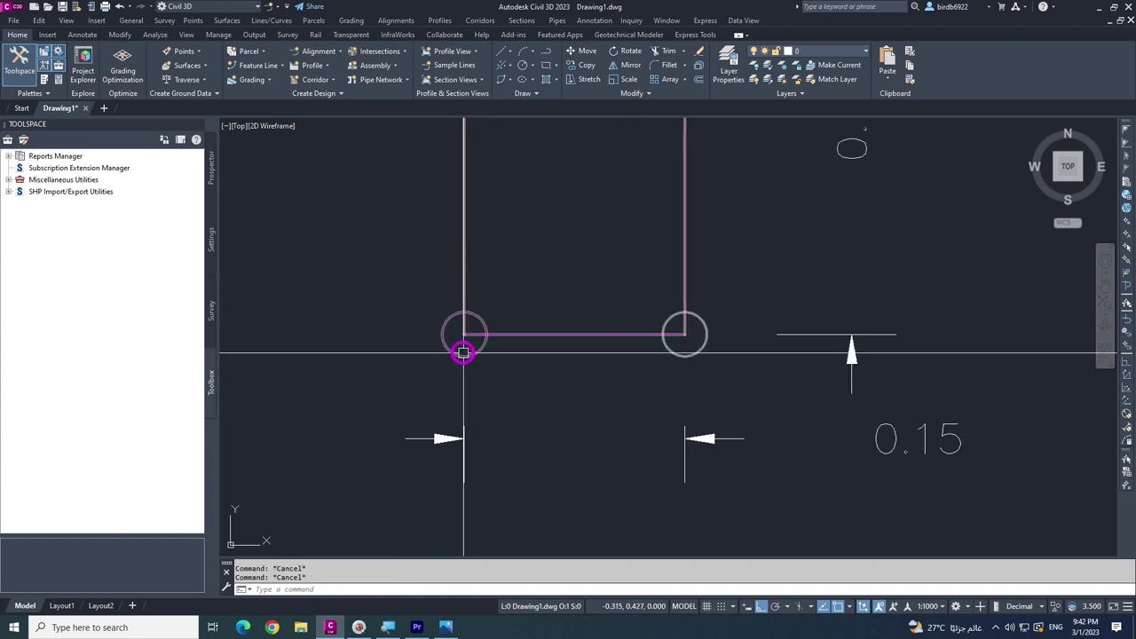
Examine the coded lower-left point and origin of the curb subassembly against its other points.
click(467, 353)
scroll(464, 370, down, 2)
middle_drag(465, 370, 447, 461)
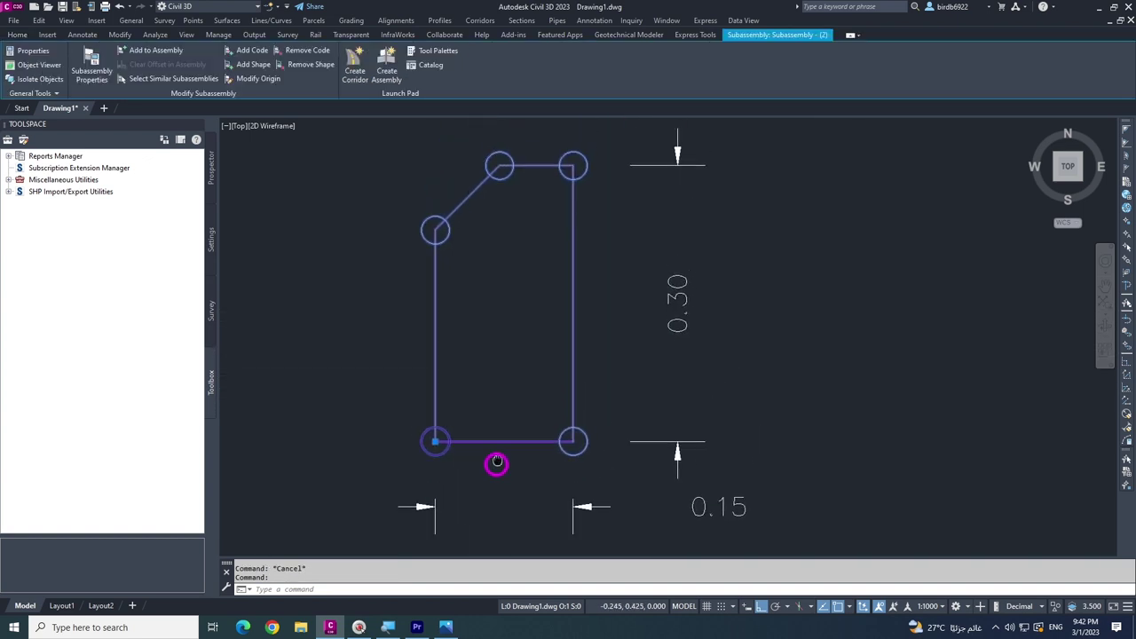
key(Escape)
middle_drag(567, 479, 537, 472)
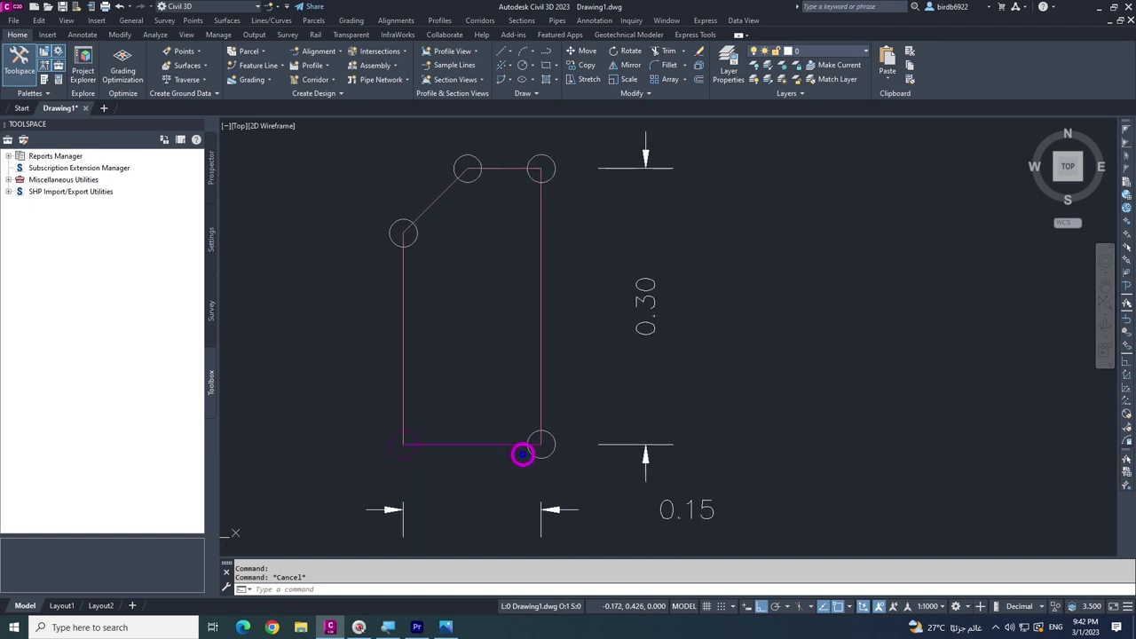
click(505, 444)
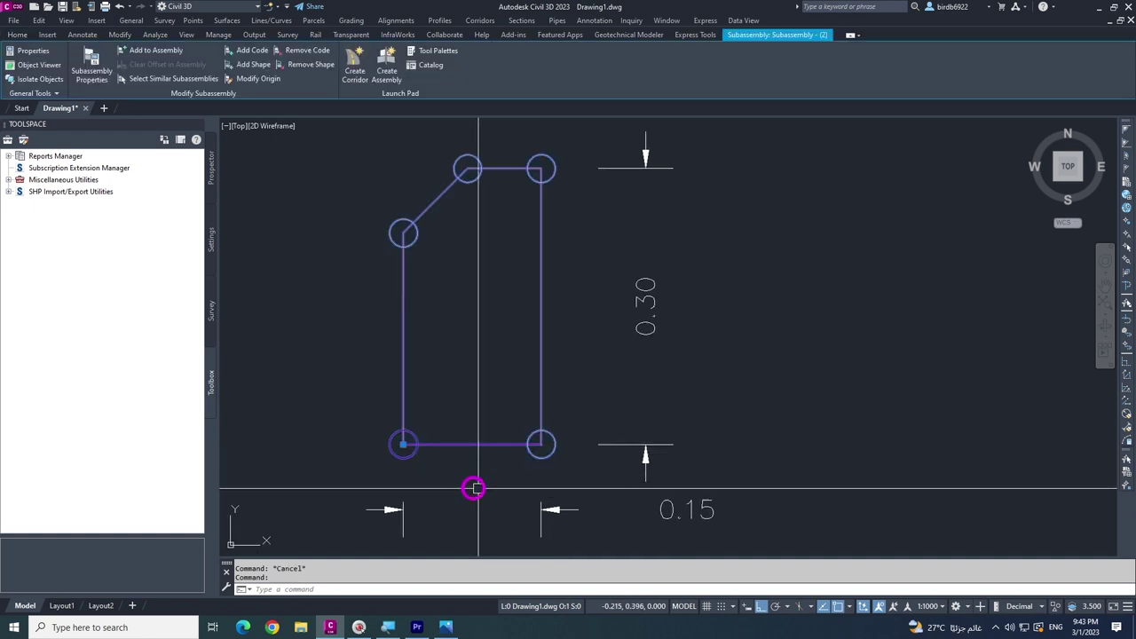
scroll(399, 449, up, 2)
scroll(399, 466, up, 3)
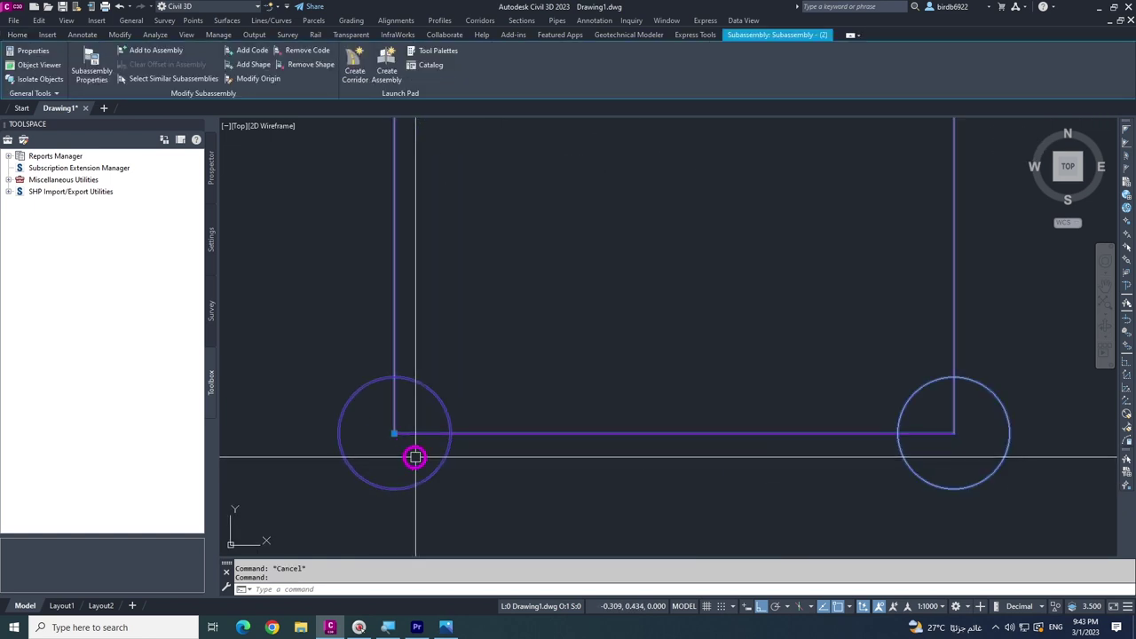
scroll(403, 453, down, 3)
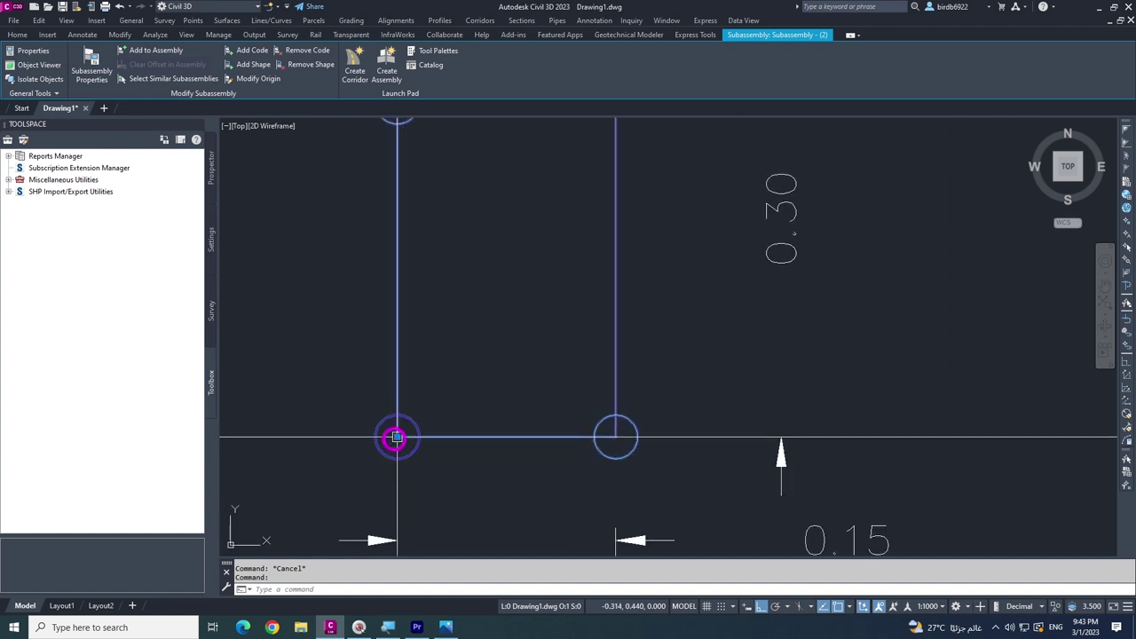
scroll(404, 450, down, 5)
scroll(406, 450, up, 5)
scroll(333, 441, down, 5)
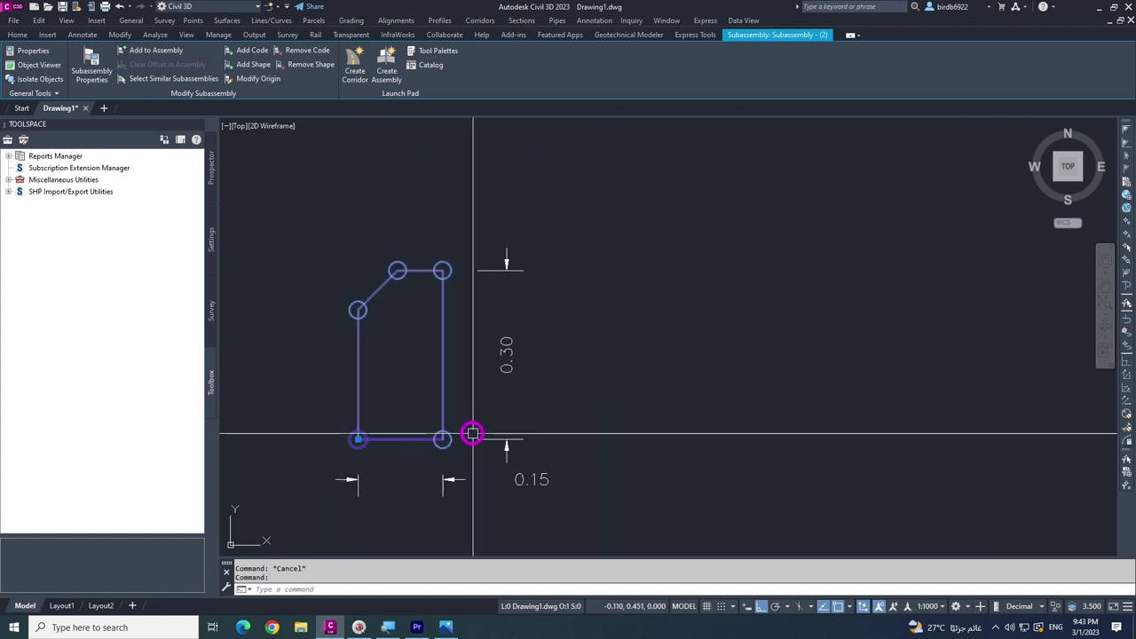
scroll(358, 437, up, 5)
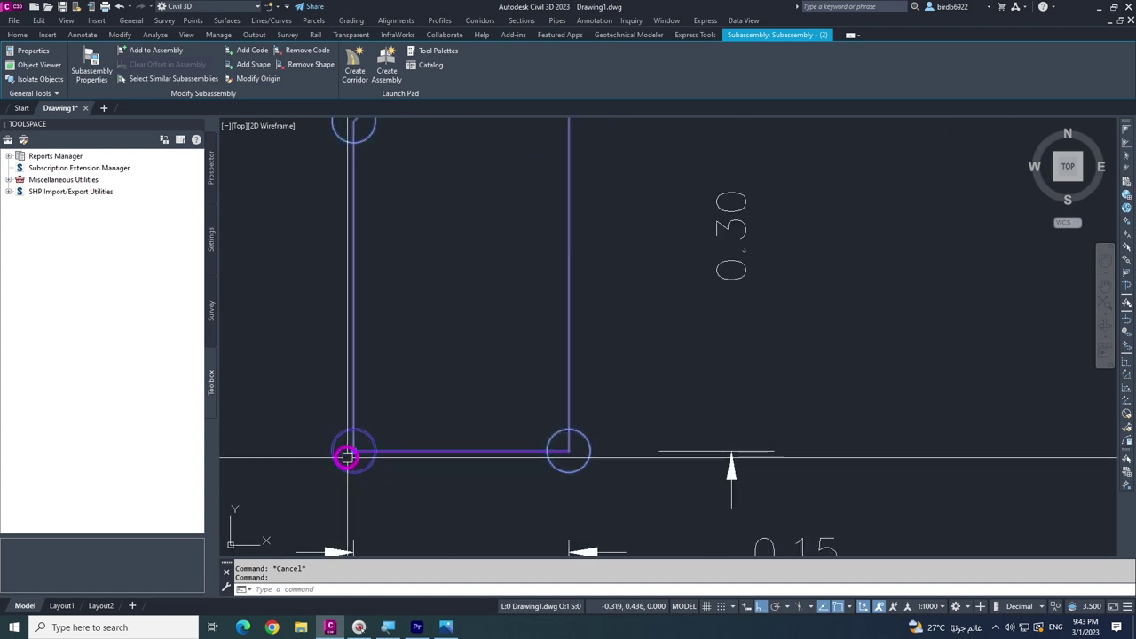
scroll(394, 441, down, 3)
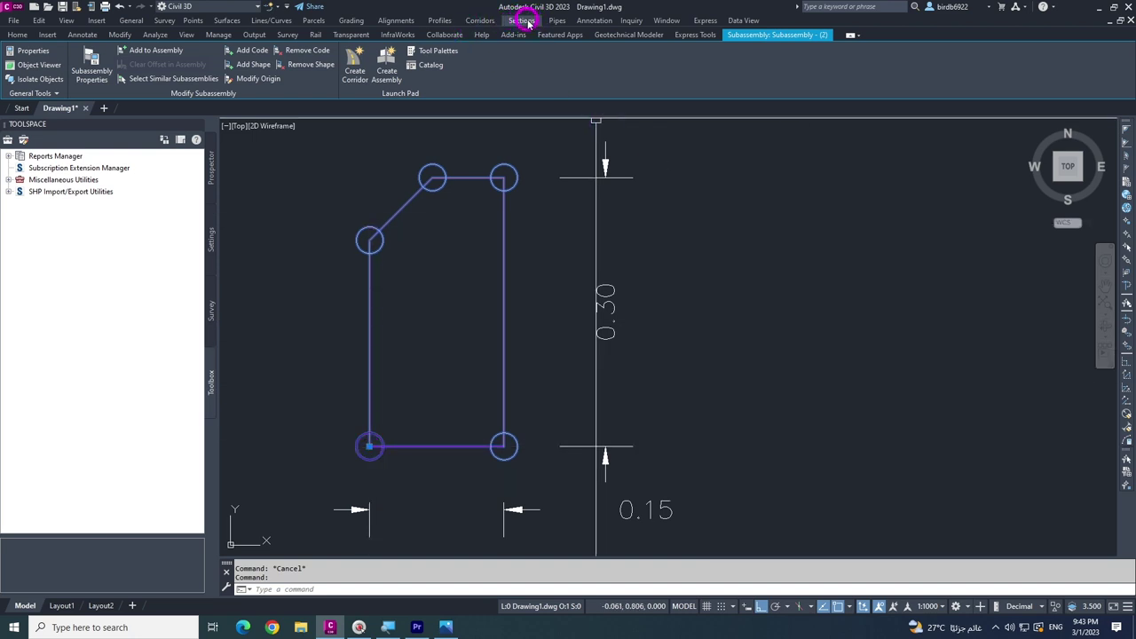
Create an assembly of type Other with style Basic and code set style All Codes, placing its baseline beside the curb.
click(478, 20)
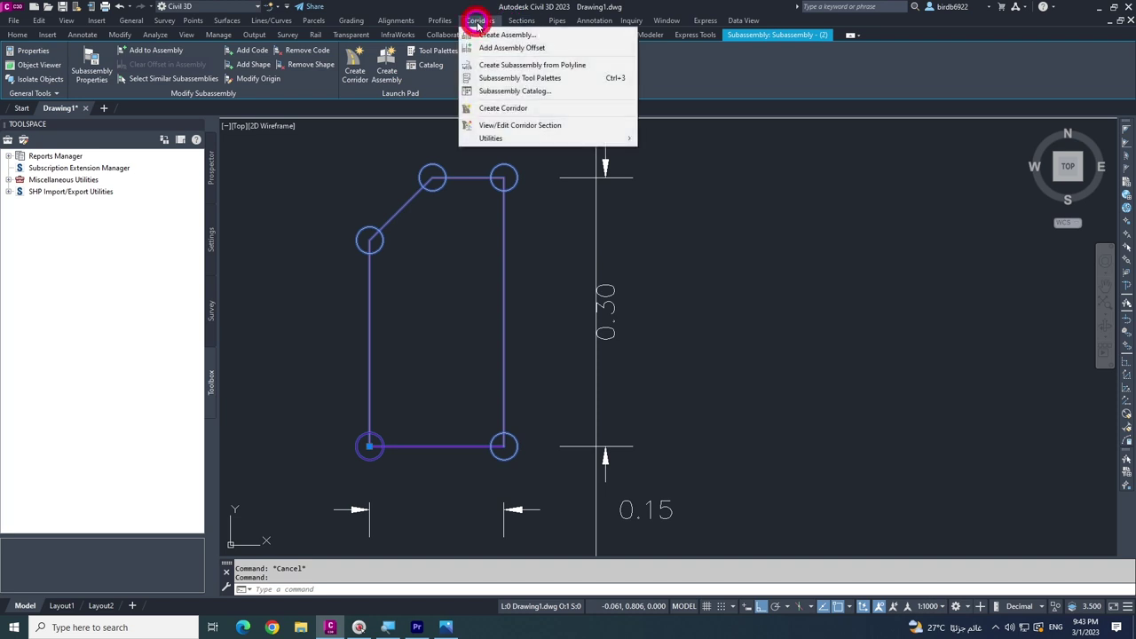
click(490, 34)
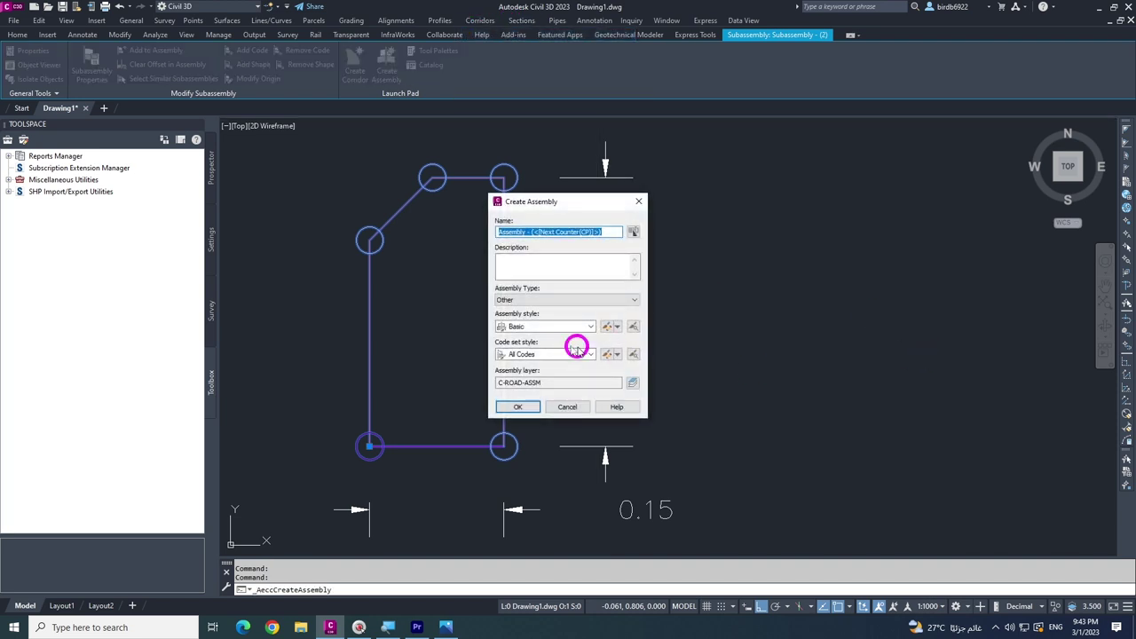
click(520, 404)
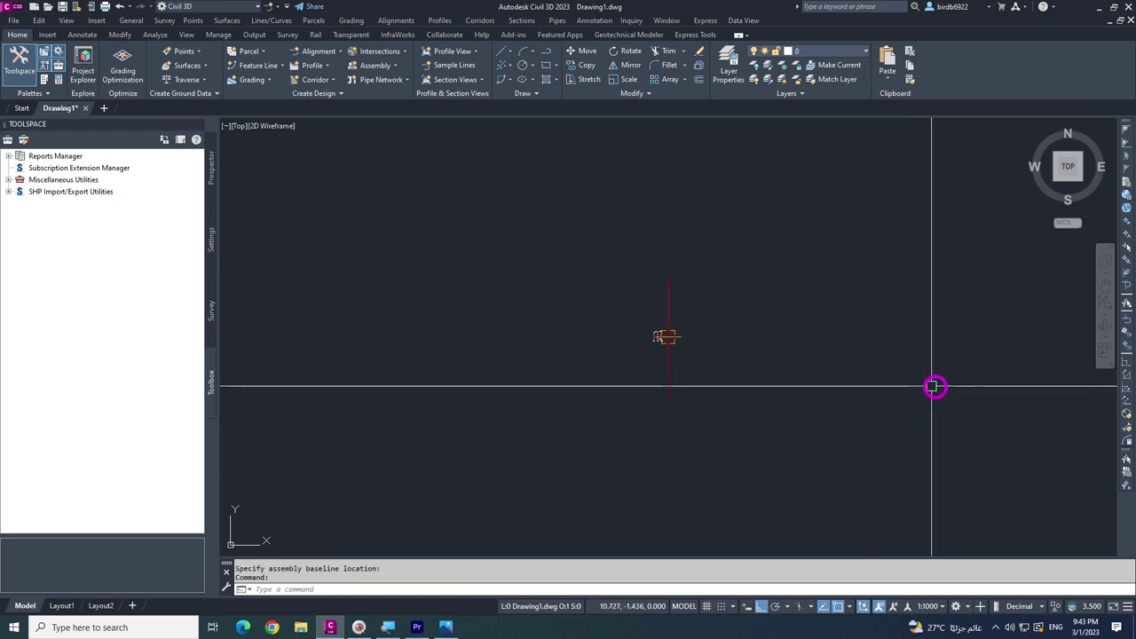
scroll(627, 343, up, 5)
key(Escape)
key(Escape)
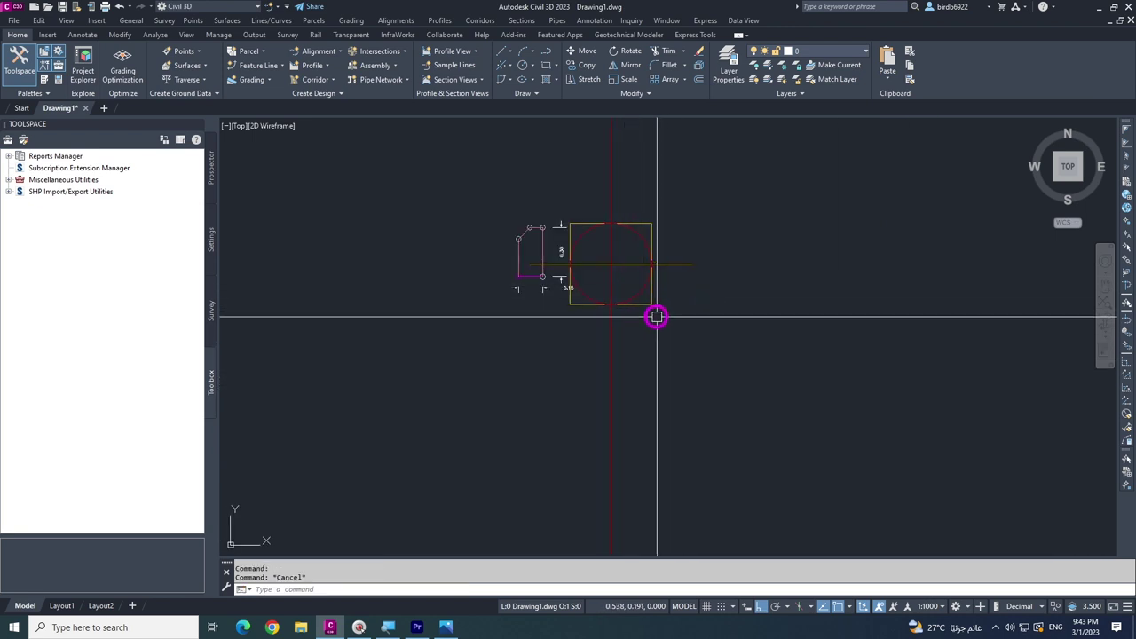
Move the assembly baseline about 2.09 units horizontally away from the curb subassembly.
text(m)
key(Return)
click(657, 317)
key(Return)
click(654, 347)
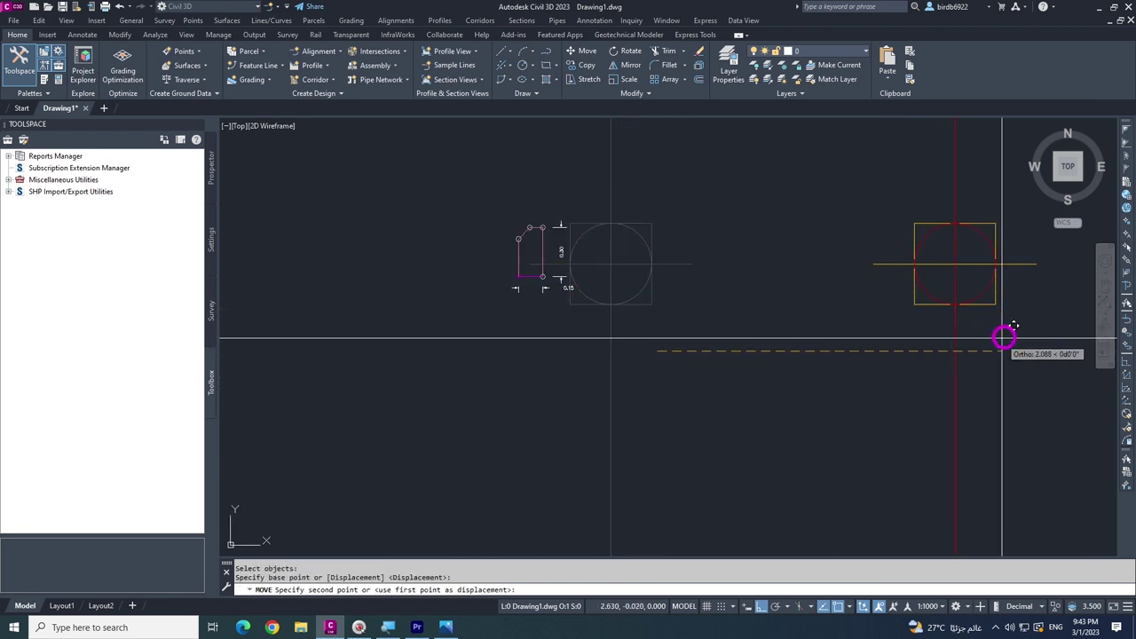
key(Escape)
key(Escape)
scroll(938, 311, up, 3)
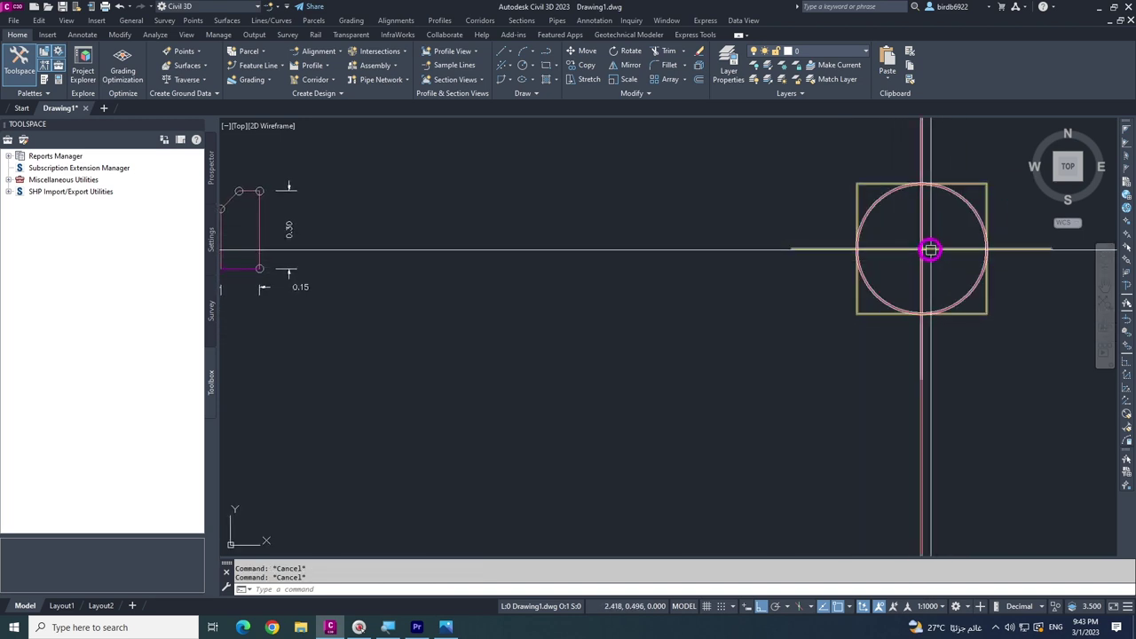
scroll(919, 255, down, 4)
scroll(844, 266, up, 2)
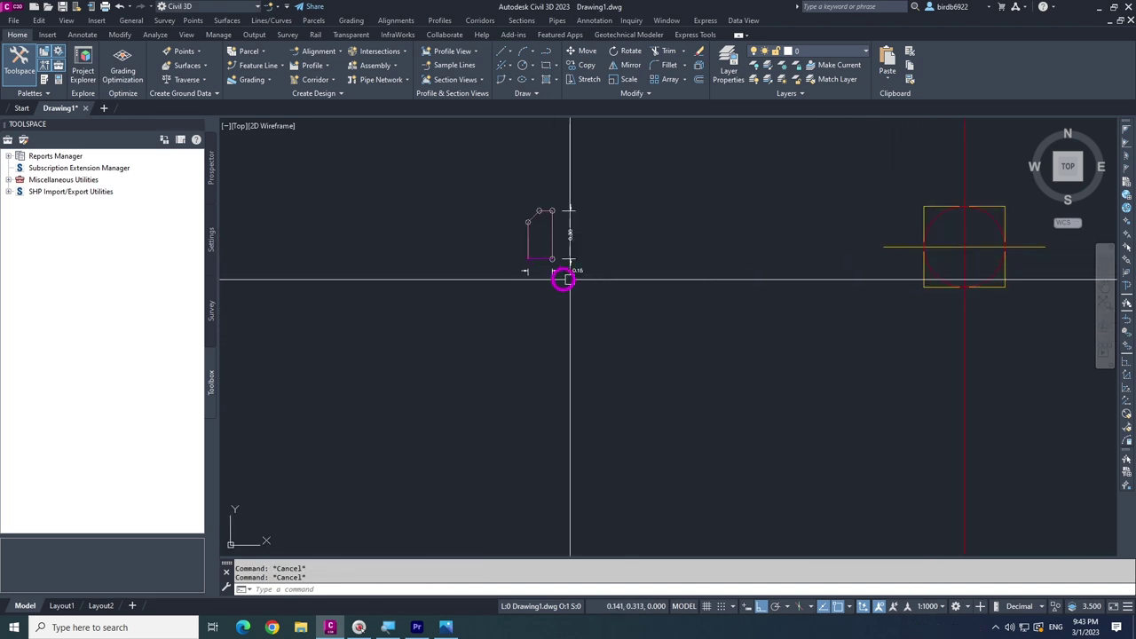
Add the curb subassembly to the assembly at its baseline marker point.
click(531, 256)
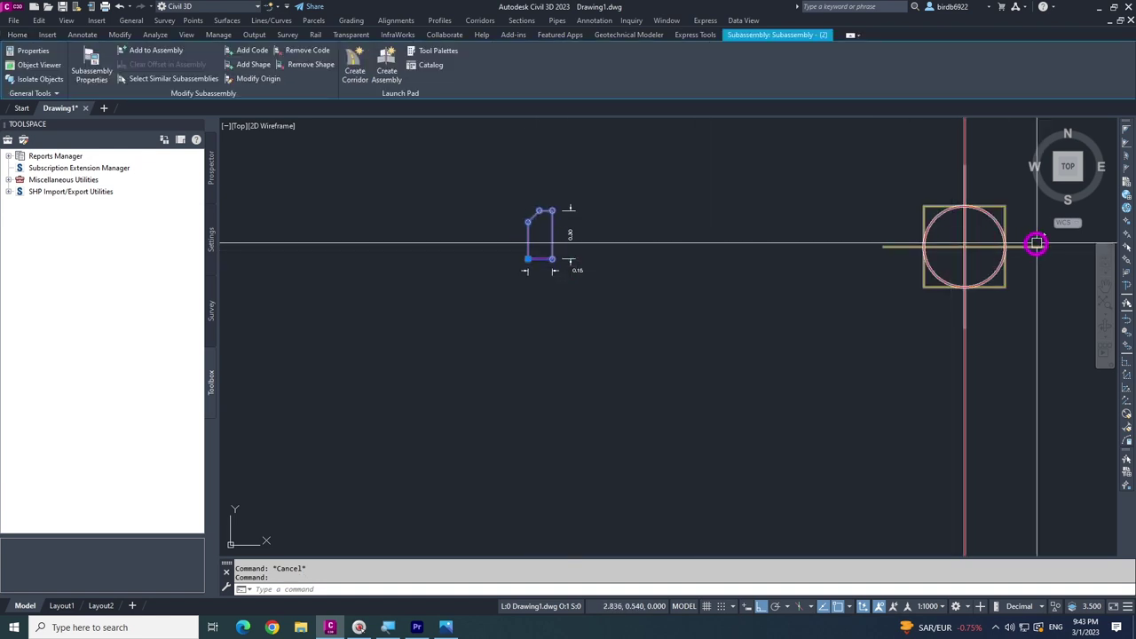
middle_drag(959, 249, 944, 254)
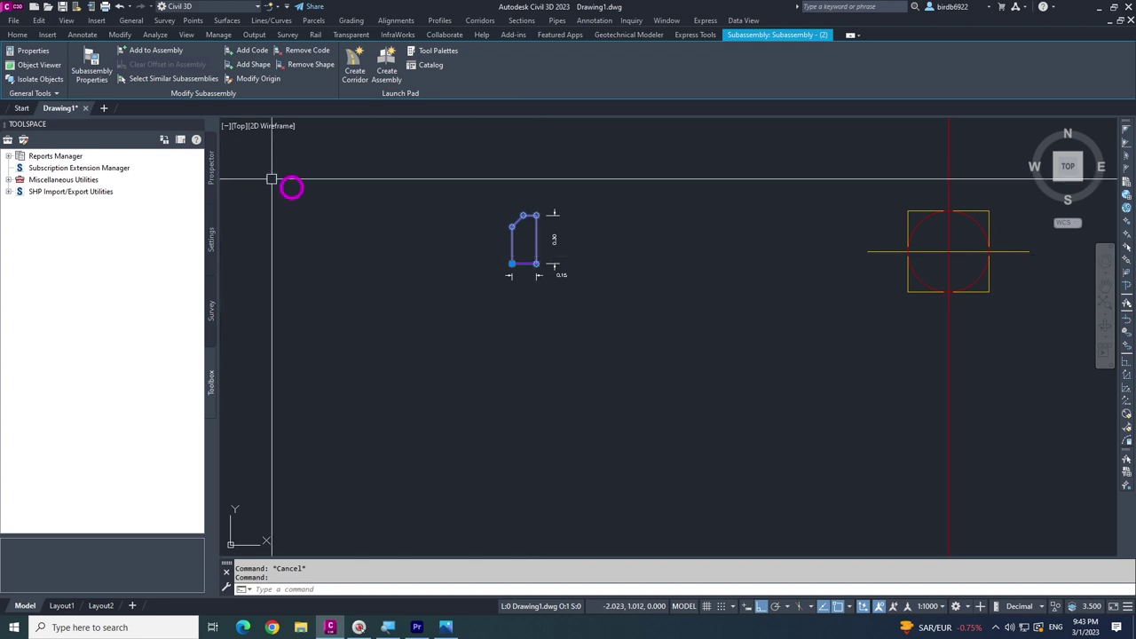
click(148, 51)
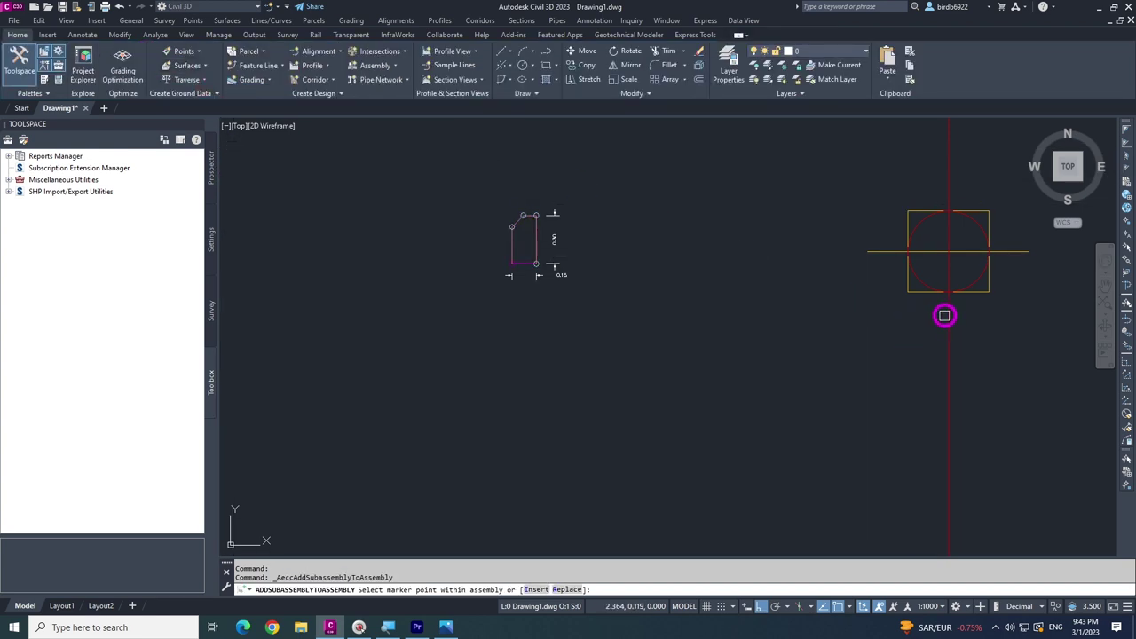
key(Escape)
scroll(849, 254, up, 5)
key(Escape)
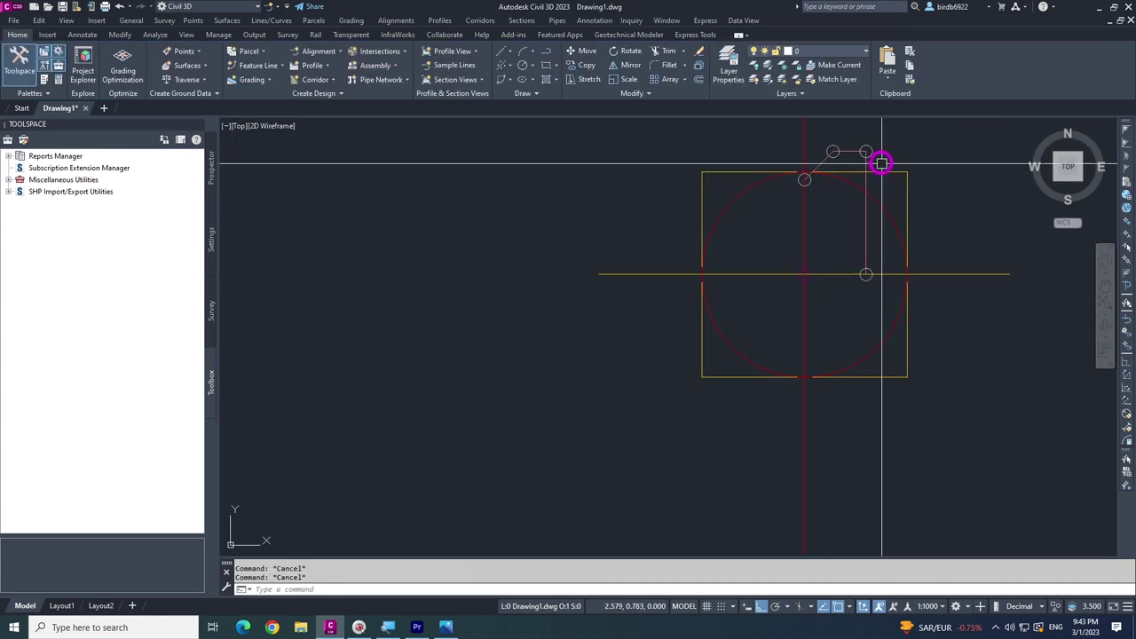
Examine how the curb subassembly's origin point and links sit relative to the assembly baseline.
click(868, 151)
scroll(861, 302, up, 3)
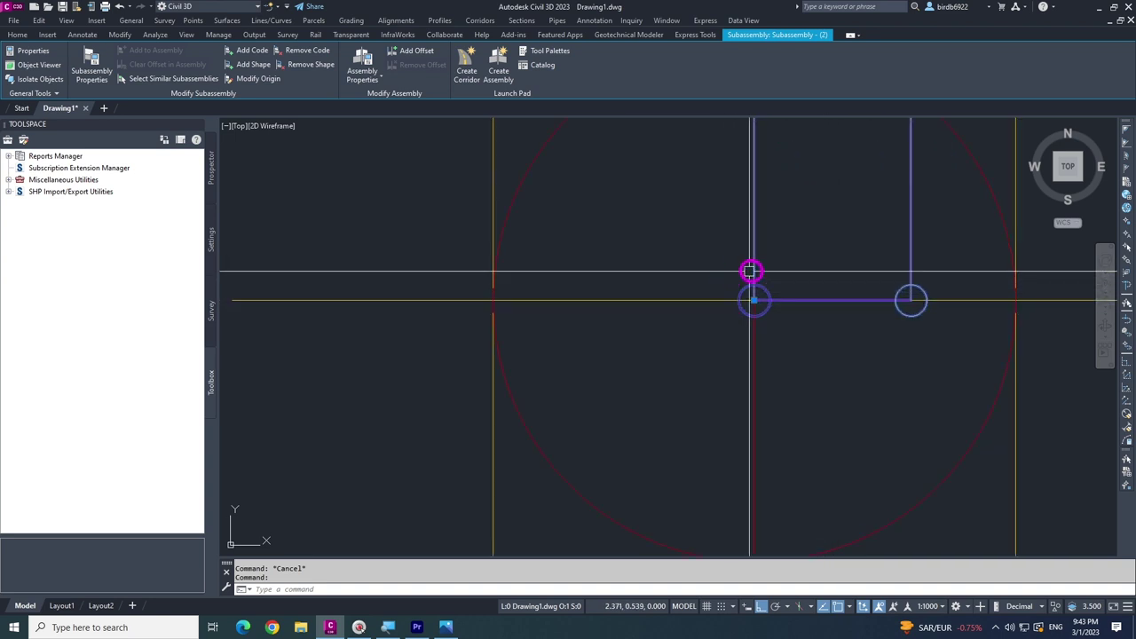
scroll(754, 302, up, 3)
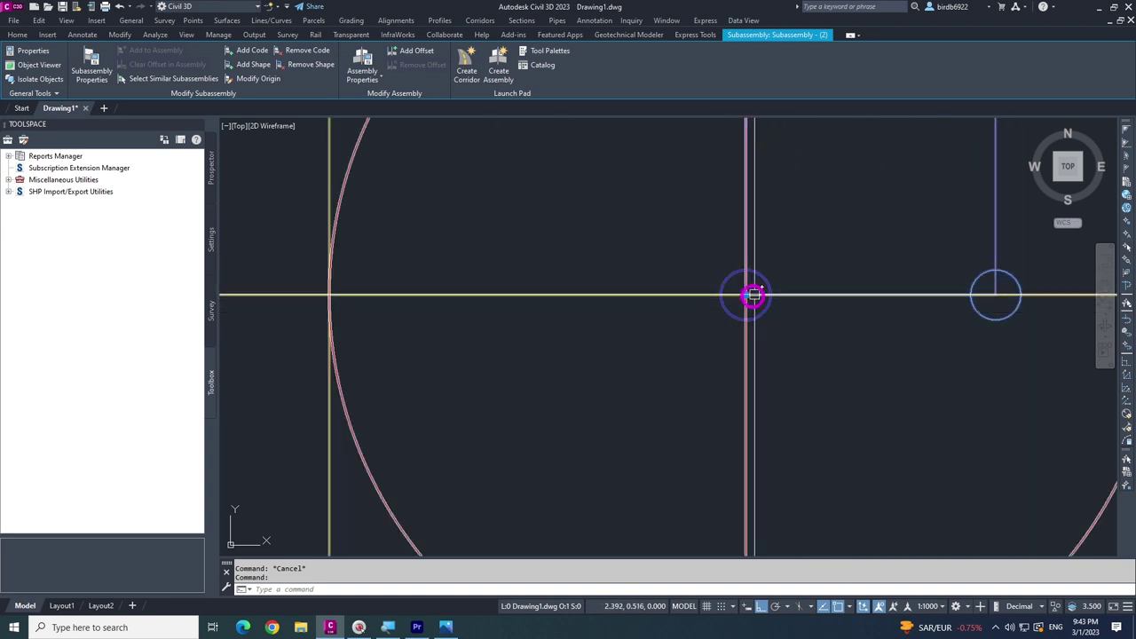
scroll(753, 295, down, 5)
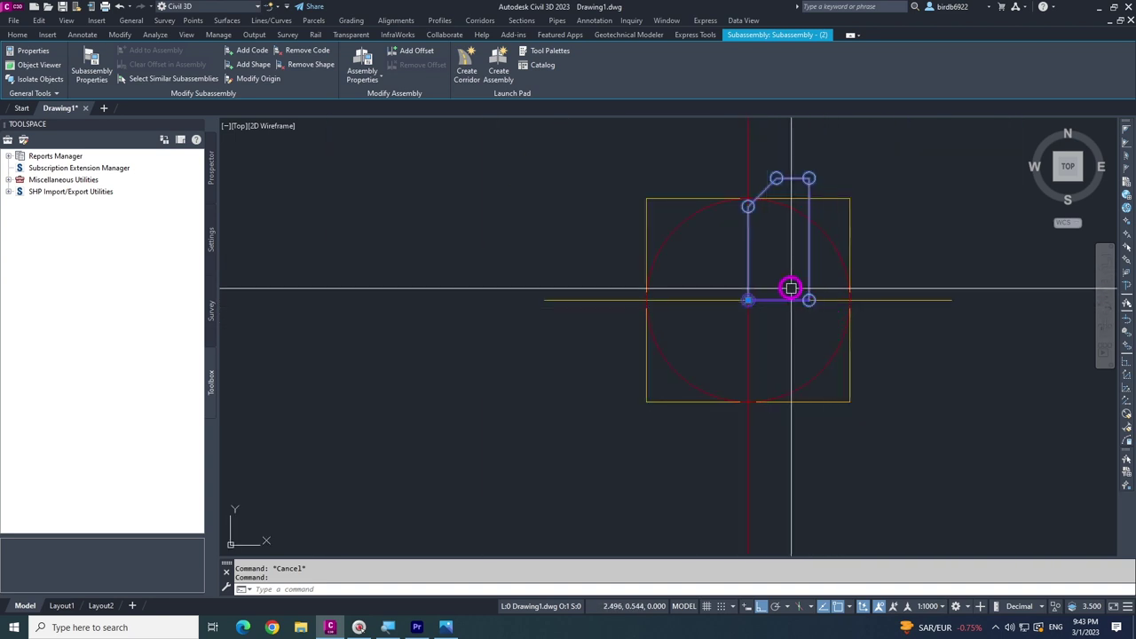
scroll(763, 311, up, 2)
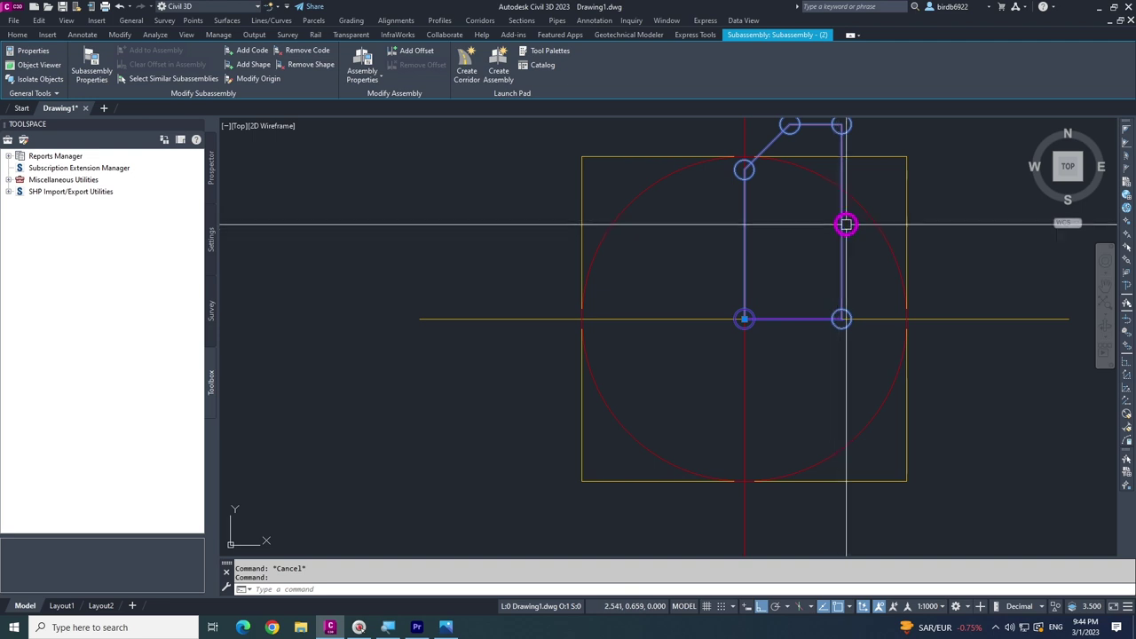
scroll(779, 167, down, 1)
scroll(740, 184, up, 1)
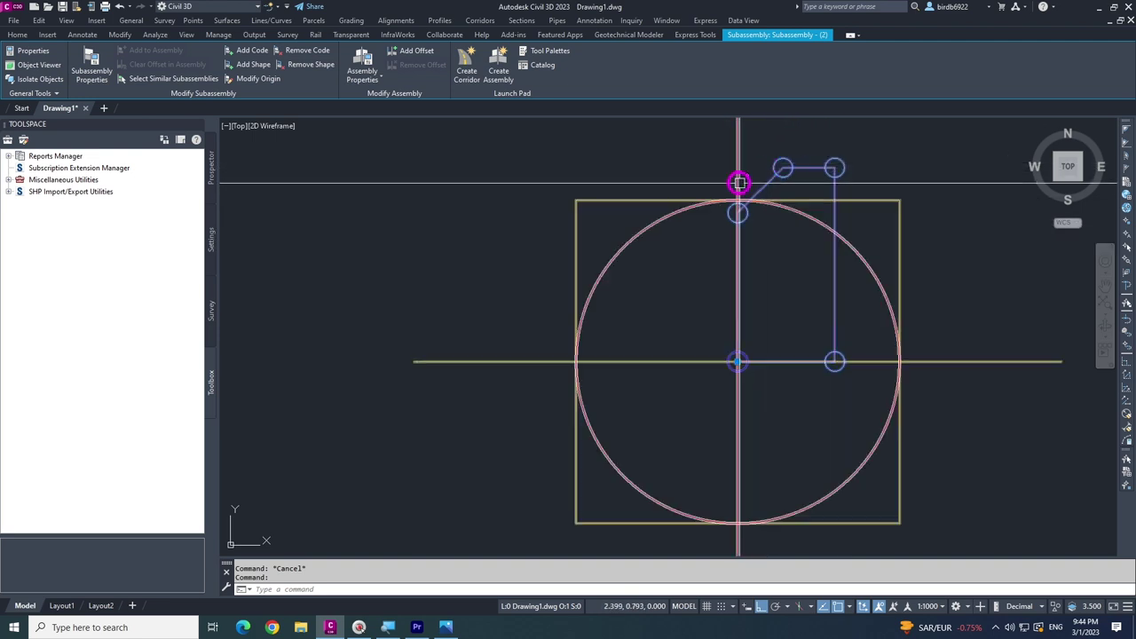
scroll(844, 222, down, 2)
scroll(756, 294, down, 2)
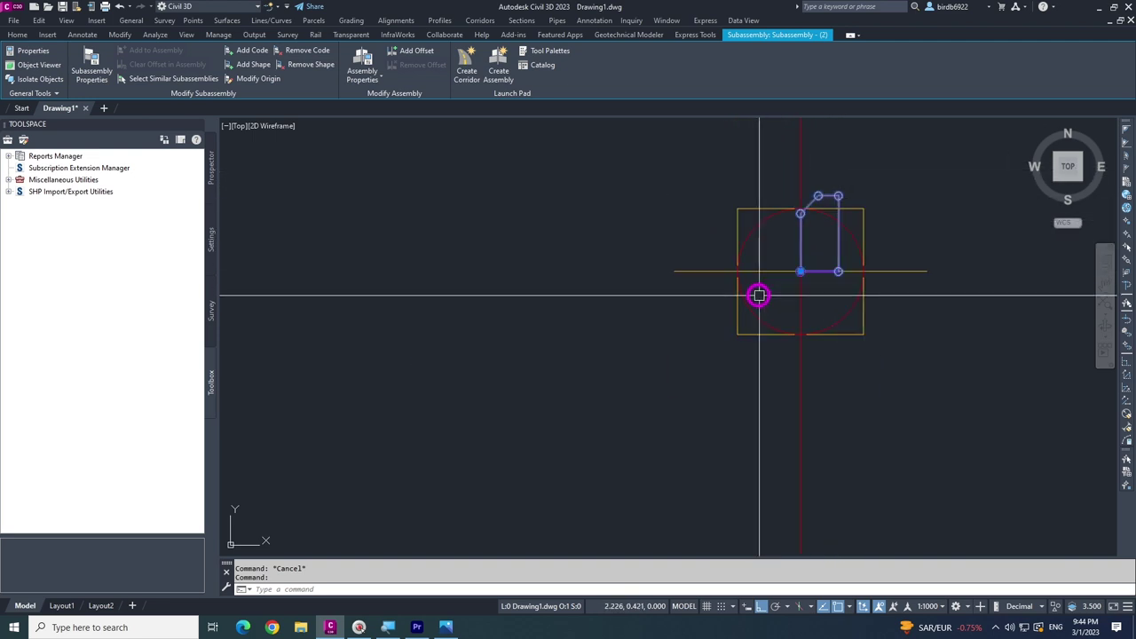
Undo the attachment of the curb subassembly to the assembly.
key(Escape)
scroll(759, 296, up, 4)
scroll(759, 296, down, 2)
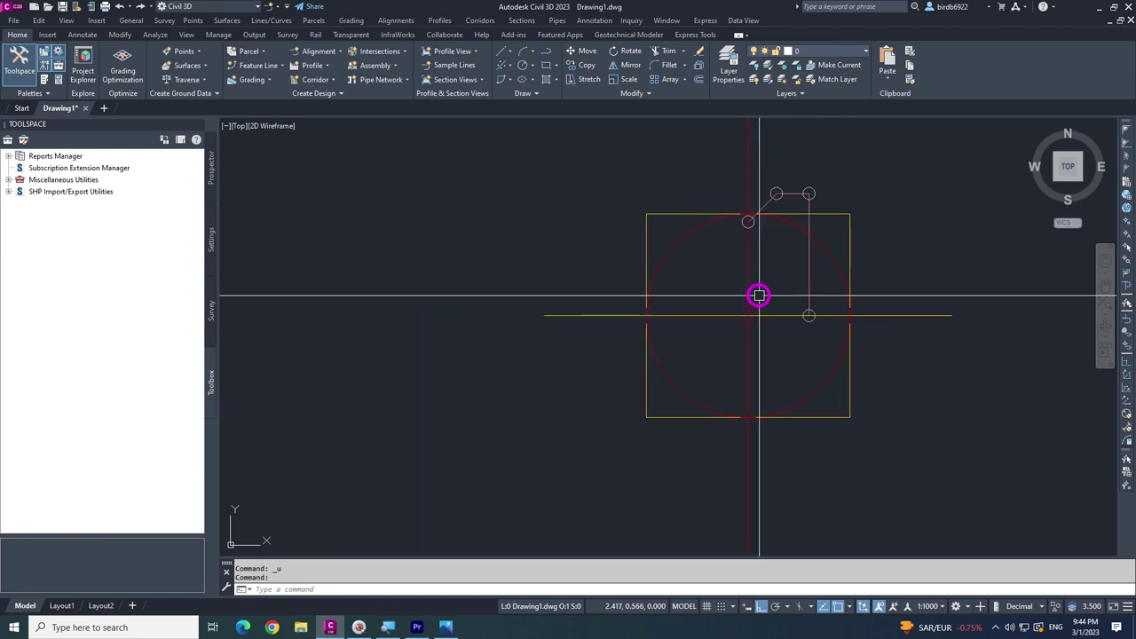
scroll(759, 296, up, 4)
scroll(759, 296, down, 8)
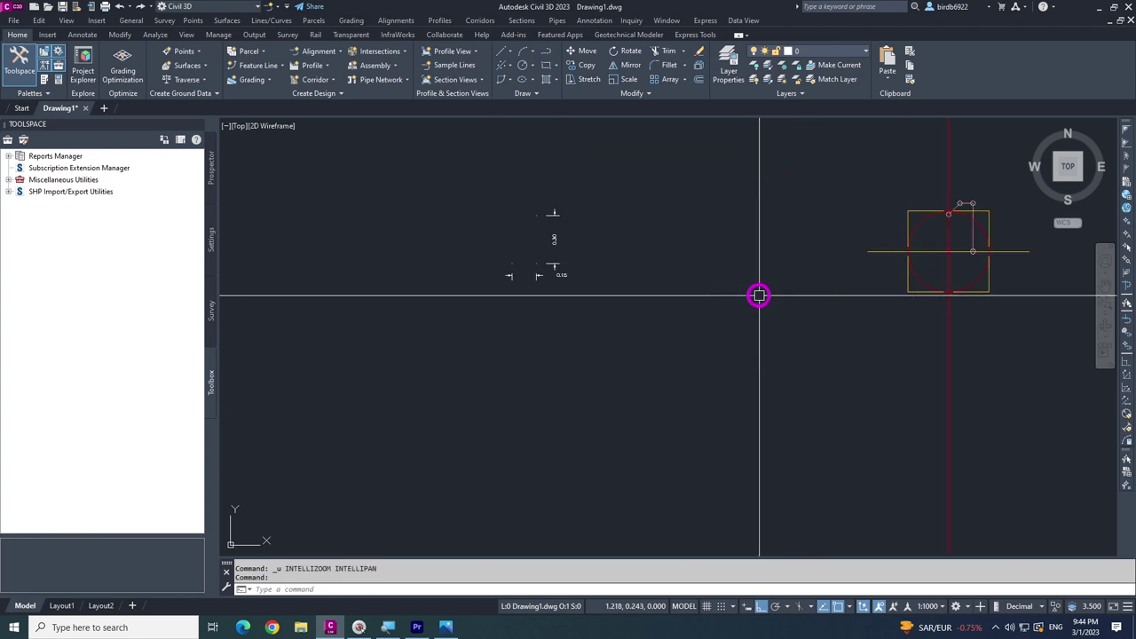
scroll(521, 246, up, 4)
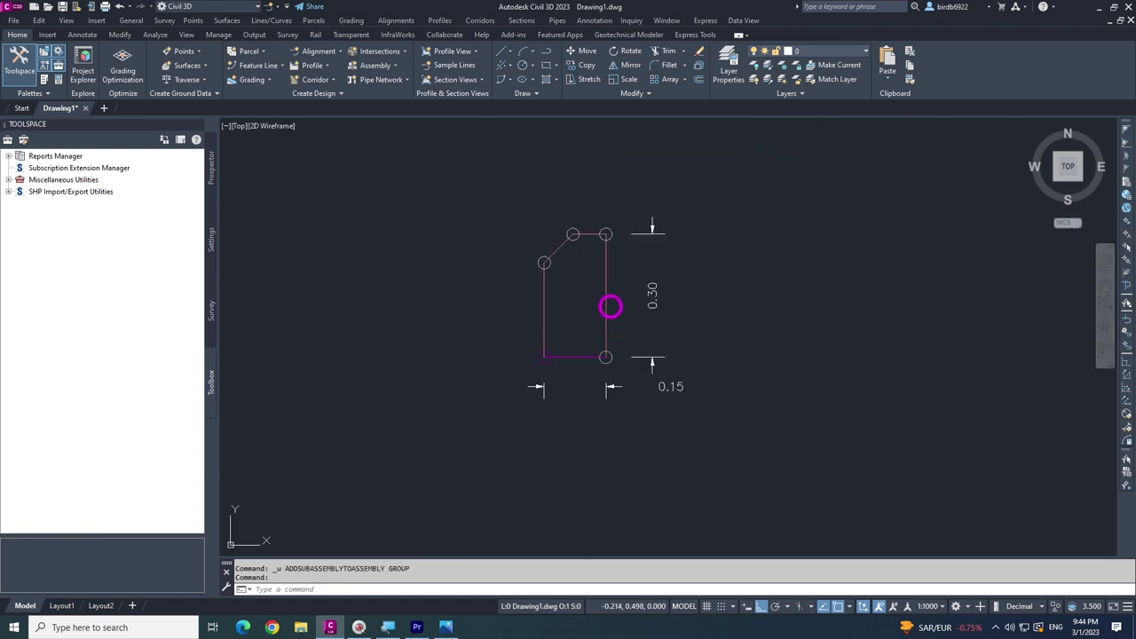
Move the curb subassembly's origin to the midpoint of its left vertical link.
key(Escape)
click(606, 307)
click(568, 337)
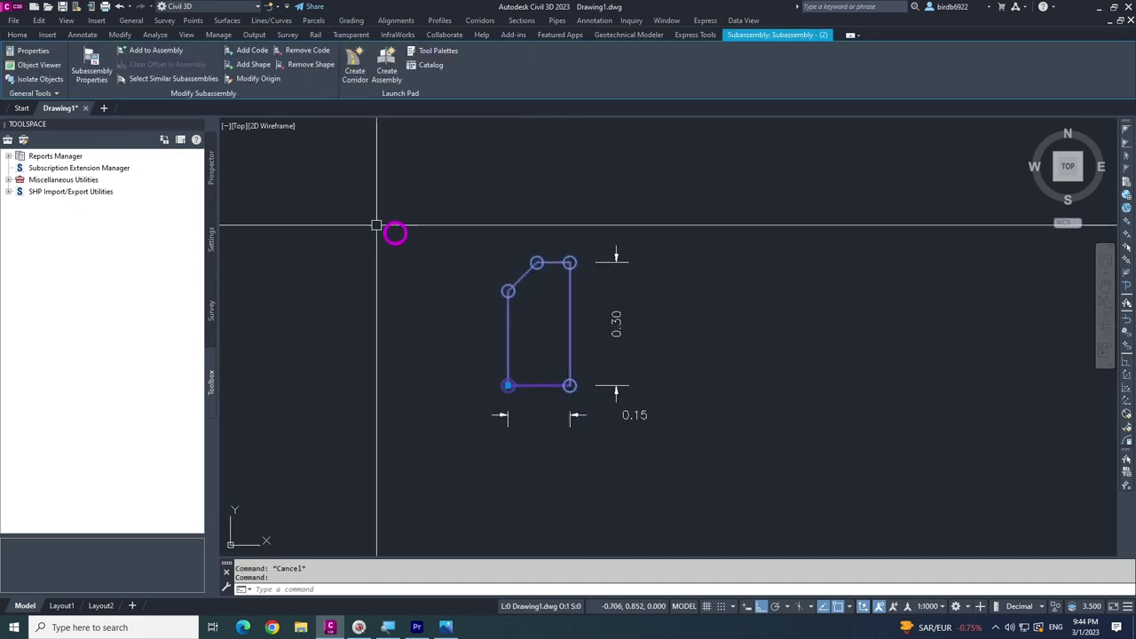
click(266, 79)
scroll(580, 399, up, 3)
scroll(596, 336, down, 1)
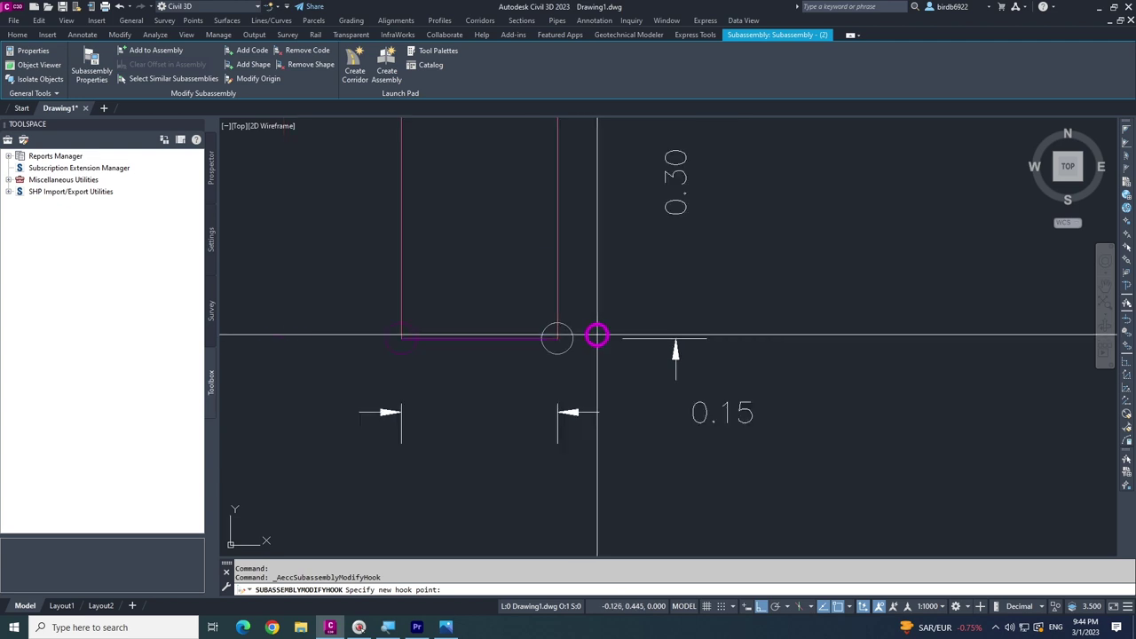
scroll(597, 336, down, 2)
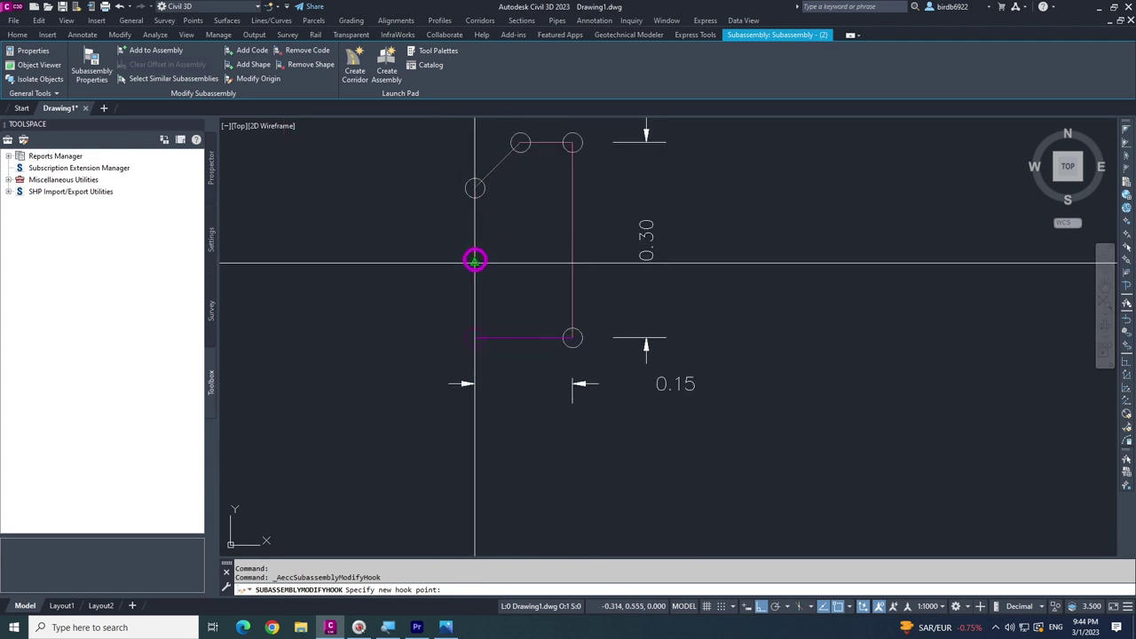
click(475, 259)
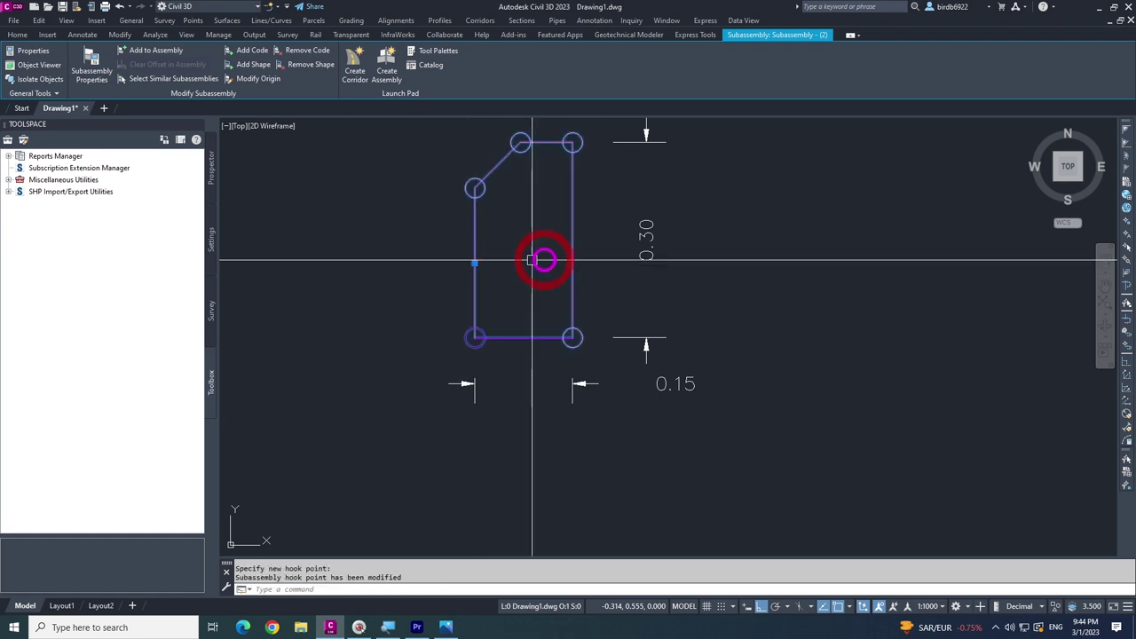
key(Escape)
Add the curb subassembly to the assembly at its baseline and check where the modified origin sits.
click(509, 335)
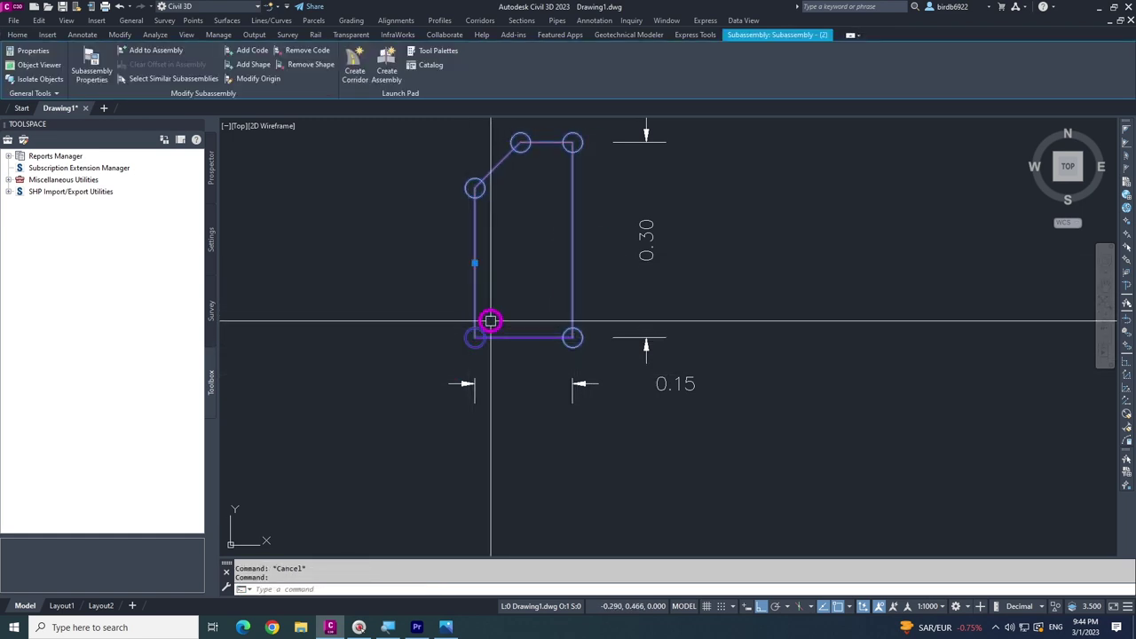
scroll(475, 336, up, 2)
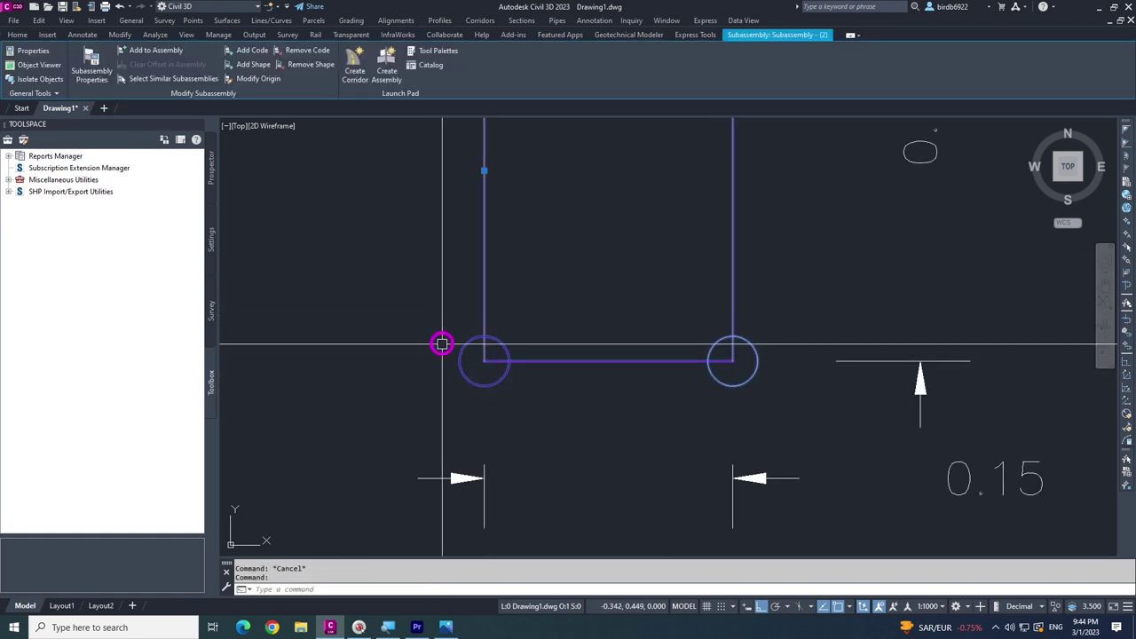
scroll(518, 382, down, 2)
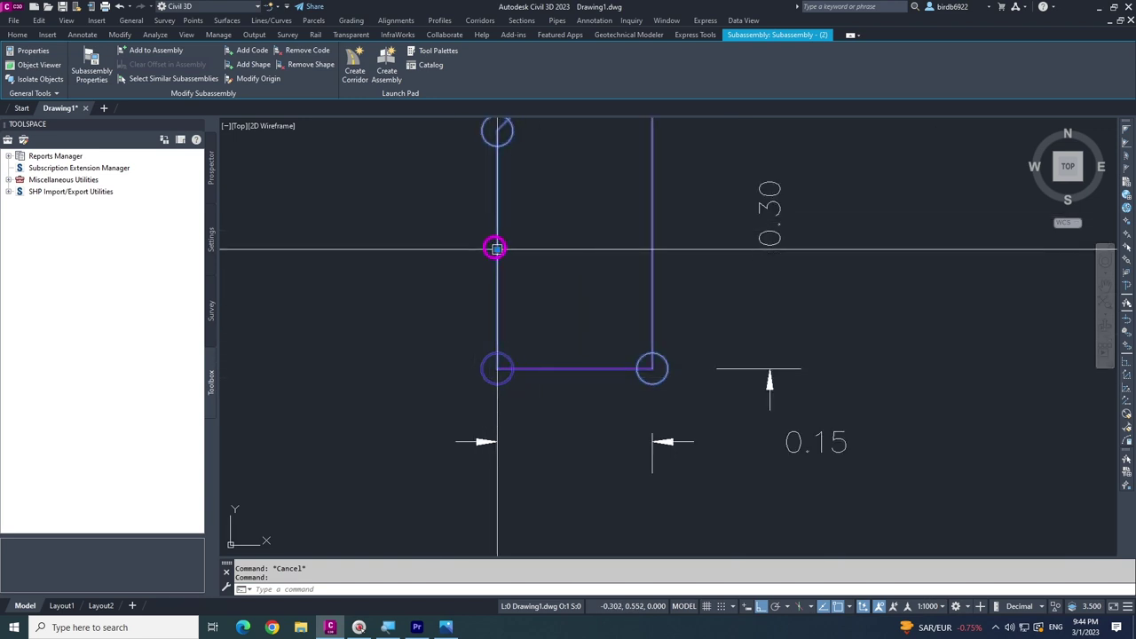
scroll(503, 312, down, 2)
middle_drag(507, 320, 432, 312)
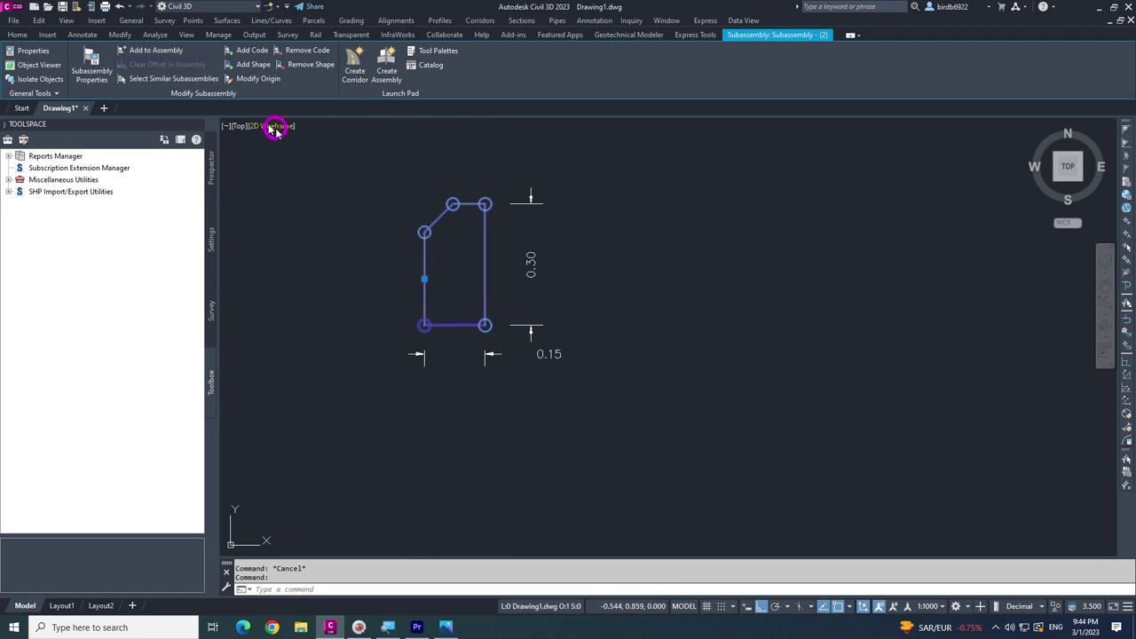
click(145, 53)
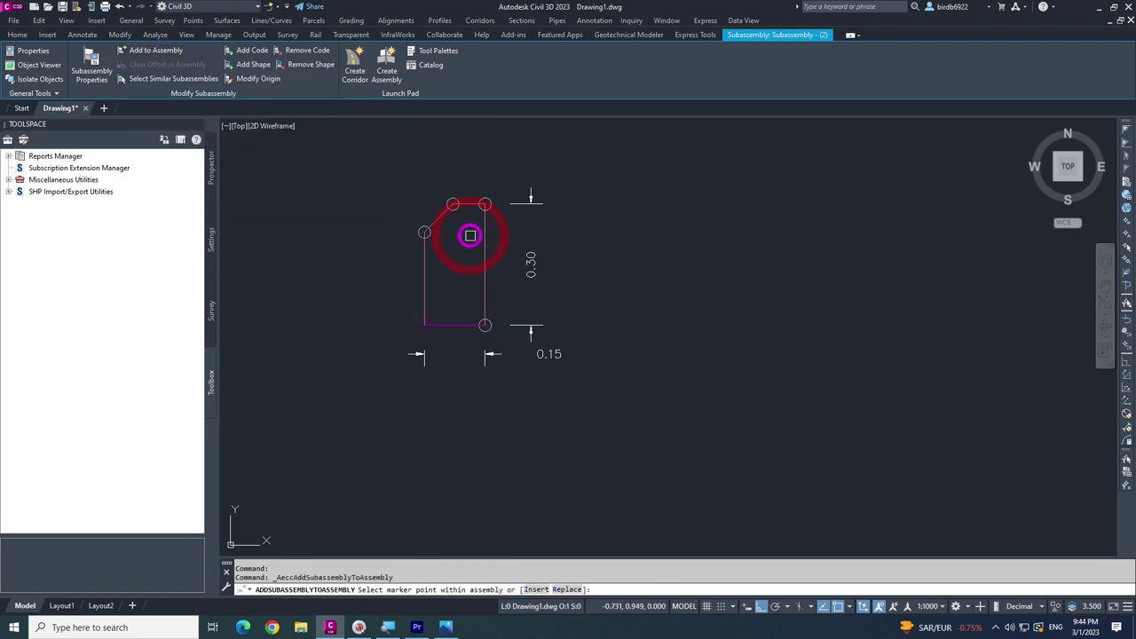
scroll(482, 322, down, 4)
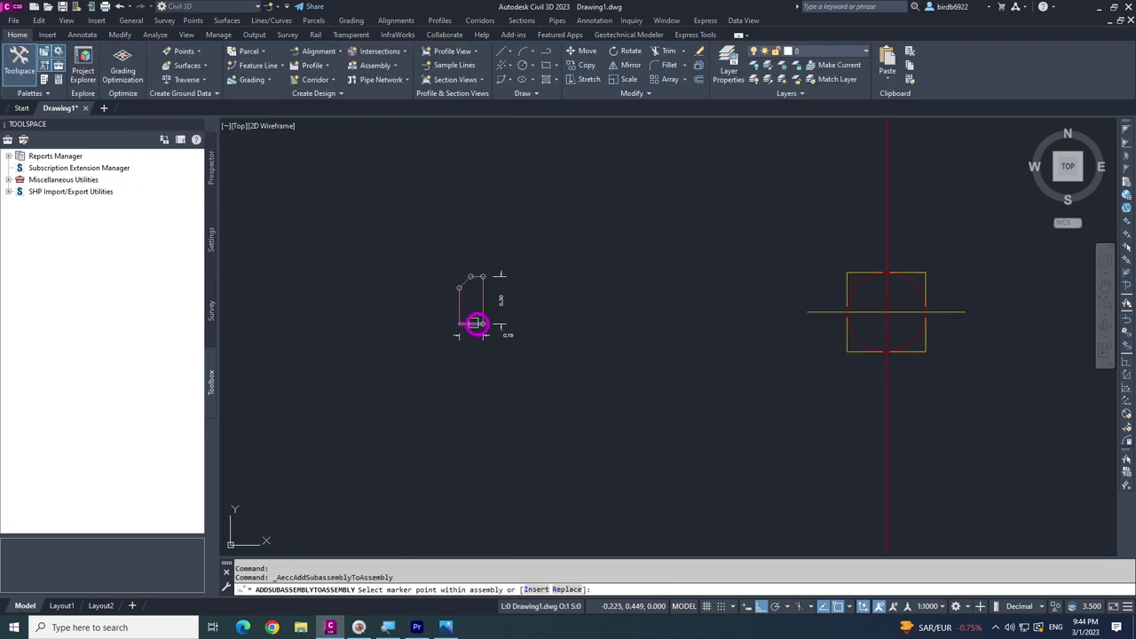
click(886, 371)
scroll(825, 325, up, 4)
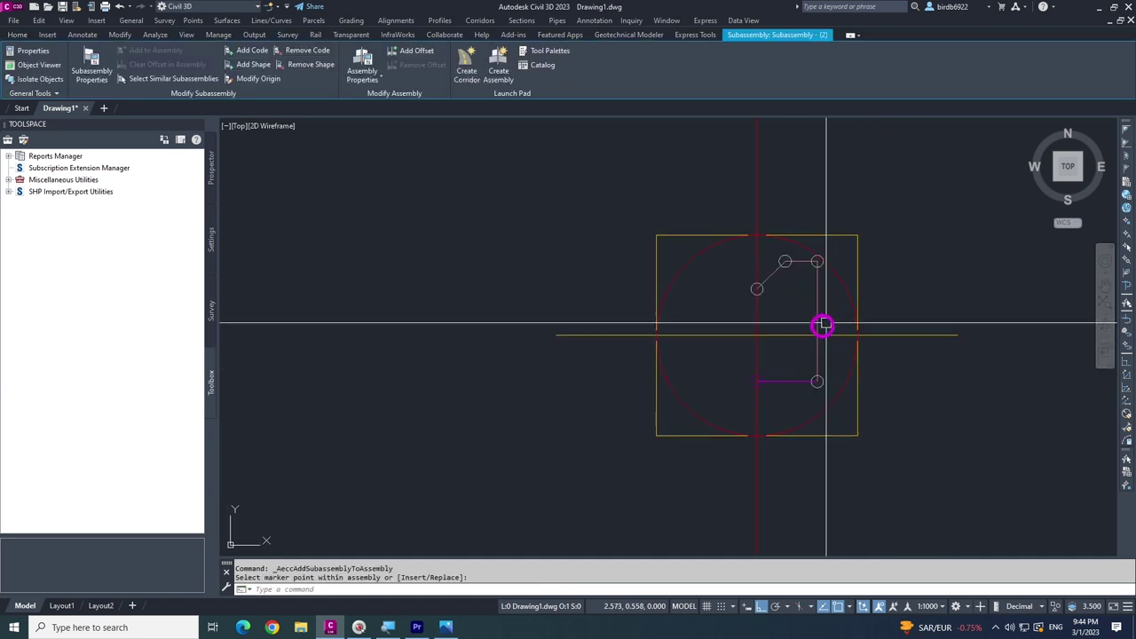
key(Escape)
click(799, 325)
scroll(816, 373, up, 4)
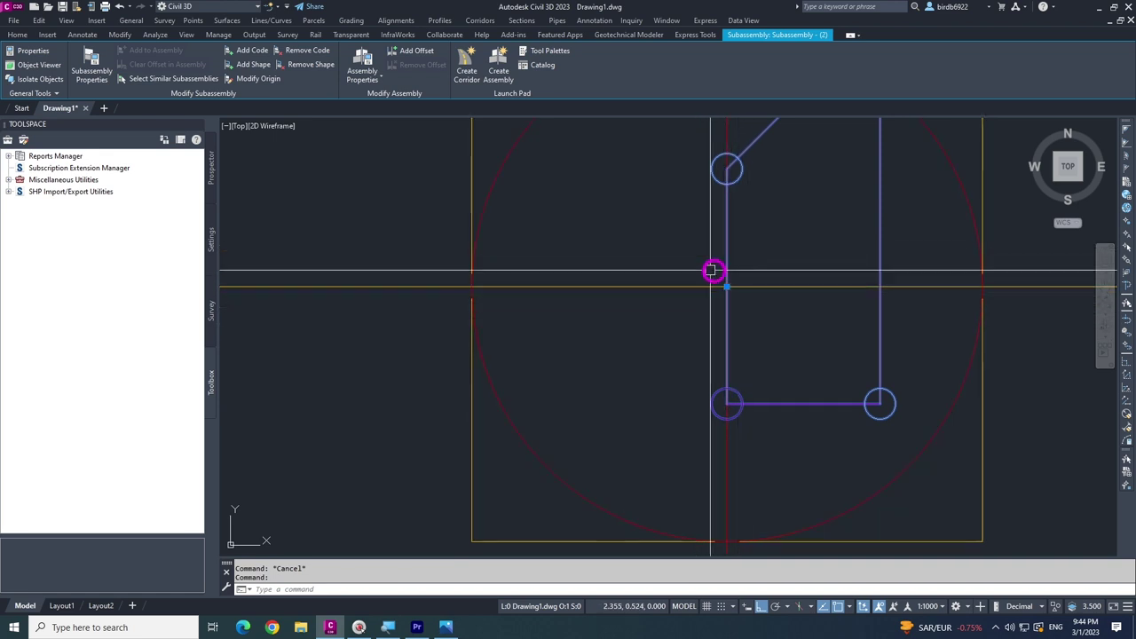
scroll(715, 284, down, 3)
scroll(799, 334, down, 2)
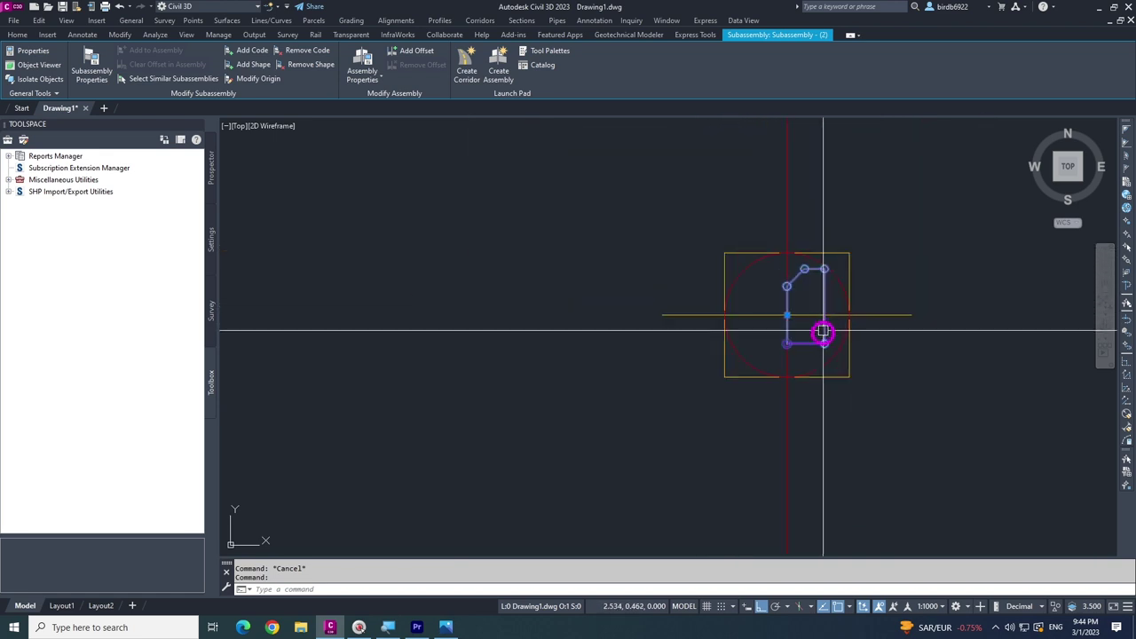
Undo adding the curb subassembly to the assembly, keeping its modified origin.
key(ctrl+z)
key(ctrl+z)
key(ctrl+z)
key(ctrl+z)
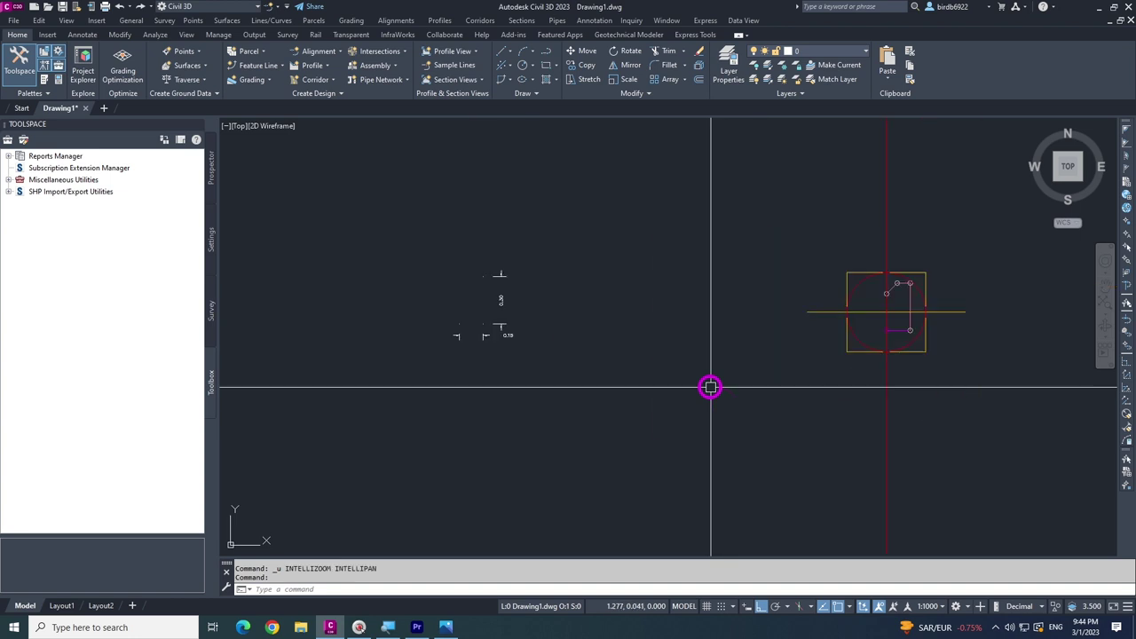
key(Escape)
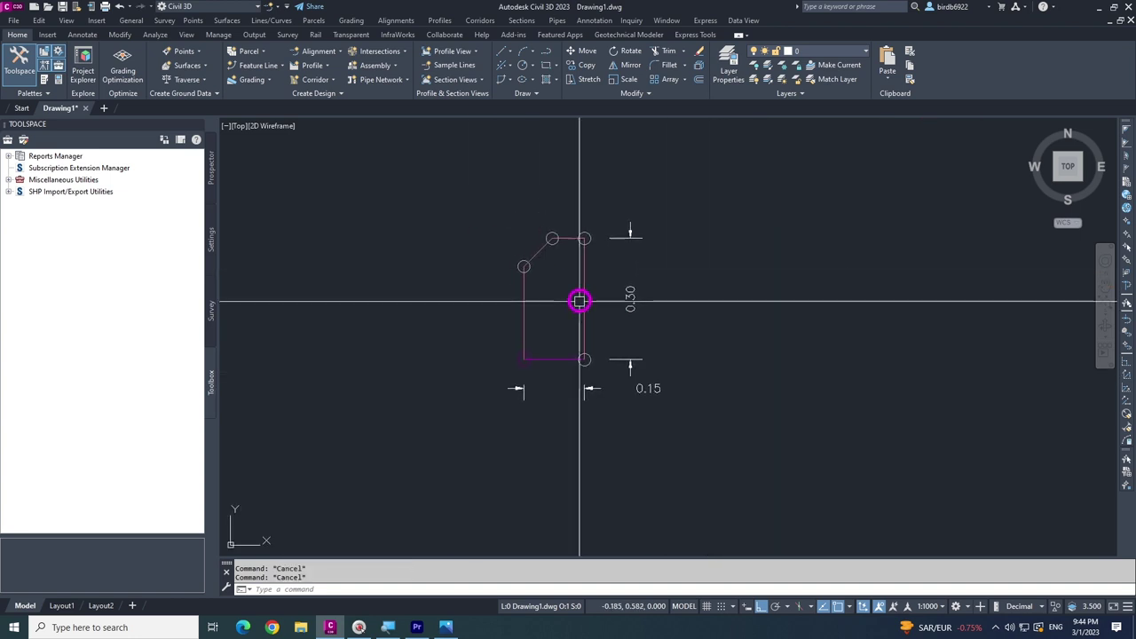
Add a shape to the curb subassembly using all the links of its closed outline.
click(579, 304)
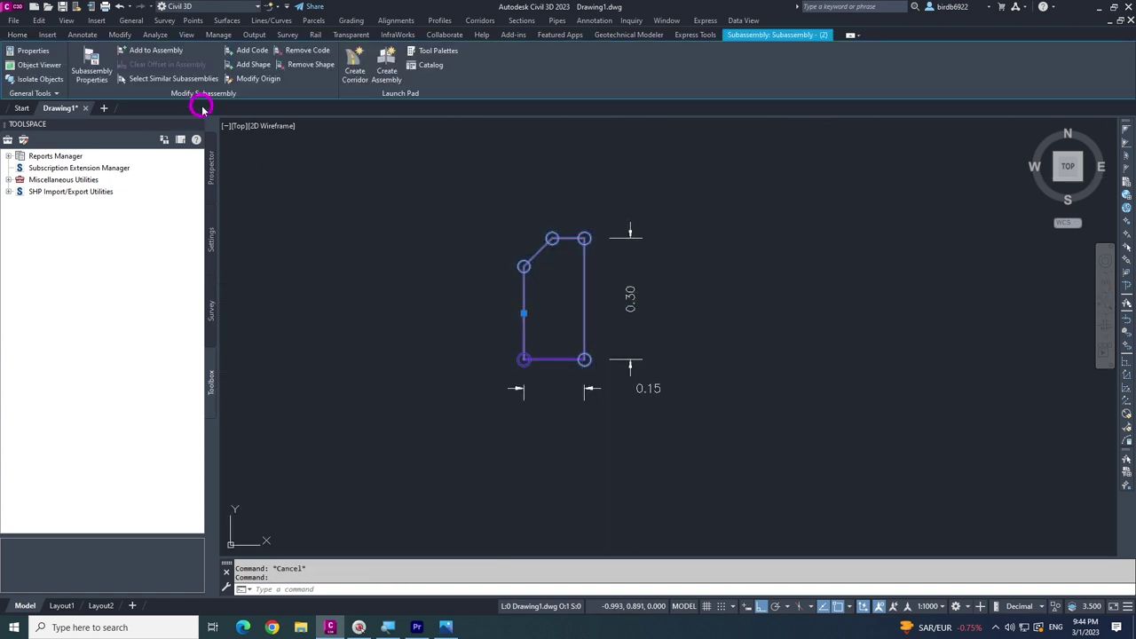
click(253, 64)
click(553, 326)
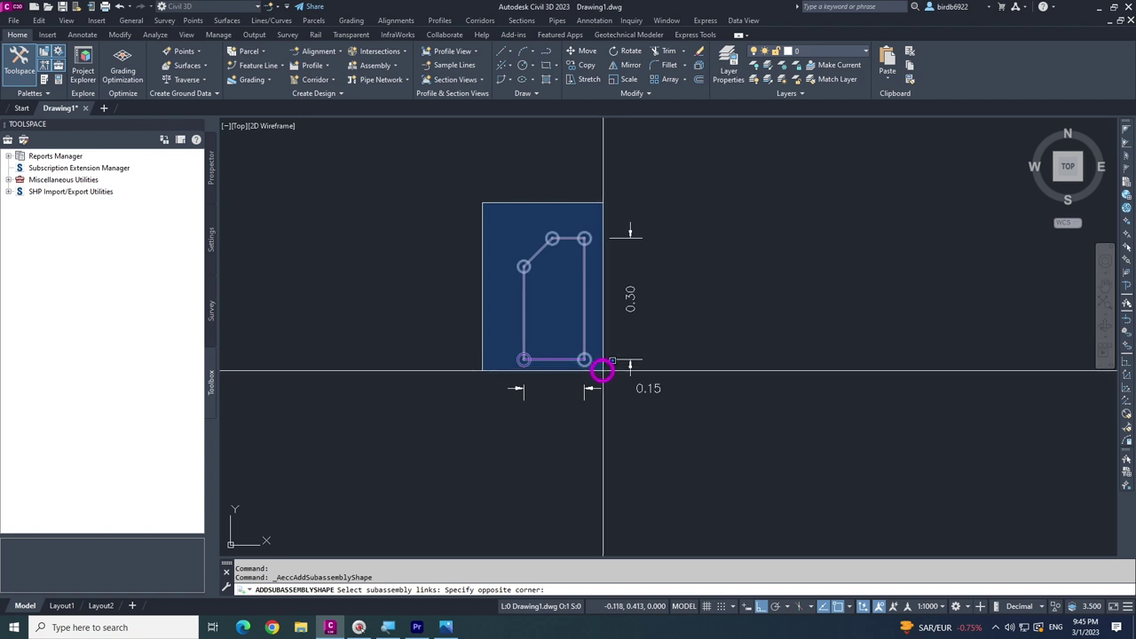
click(602, 372)
scroll(596, 322, up, 2)
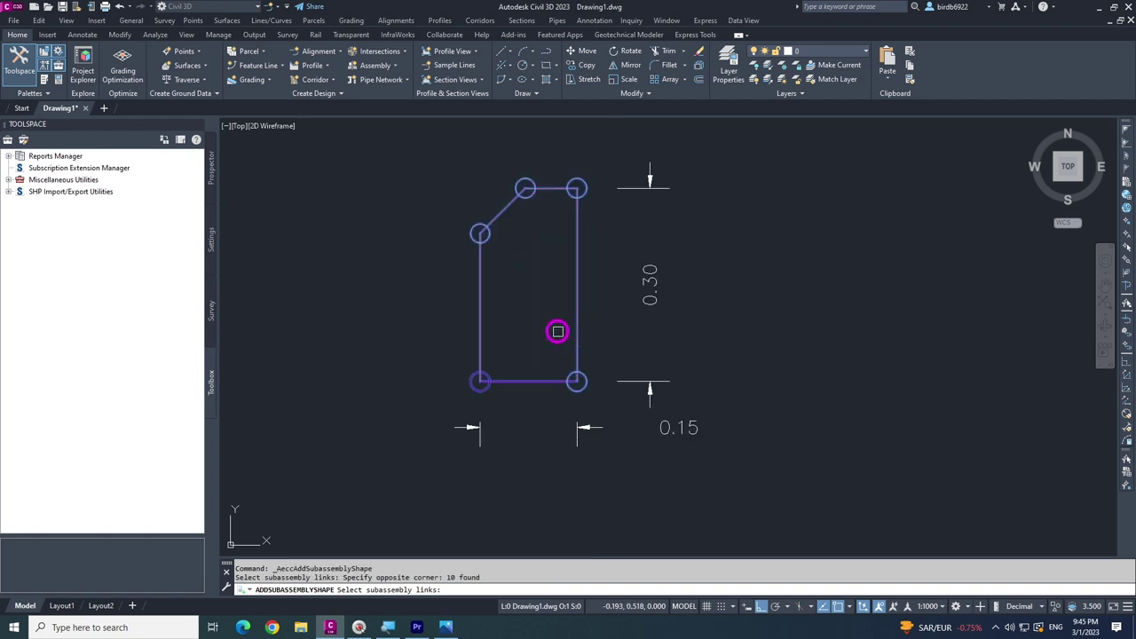
key(Return)
key(Escape)
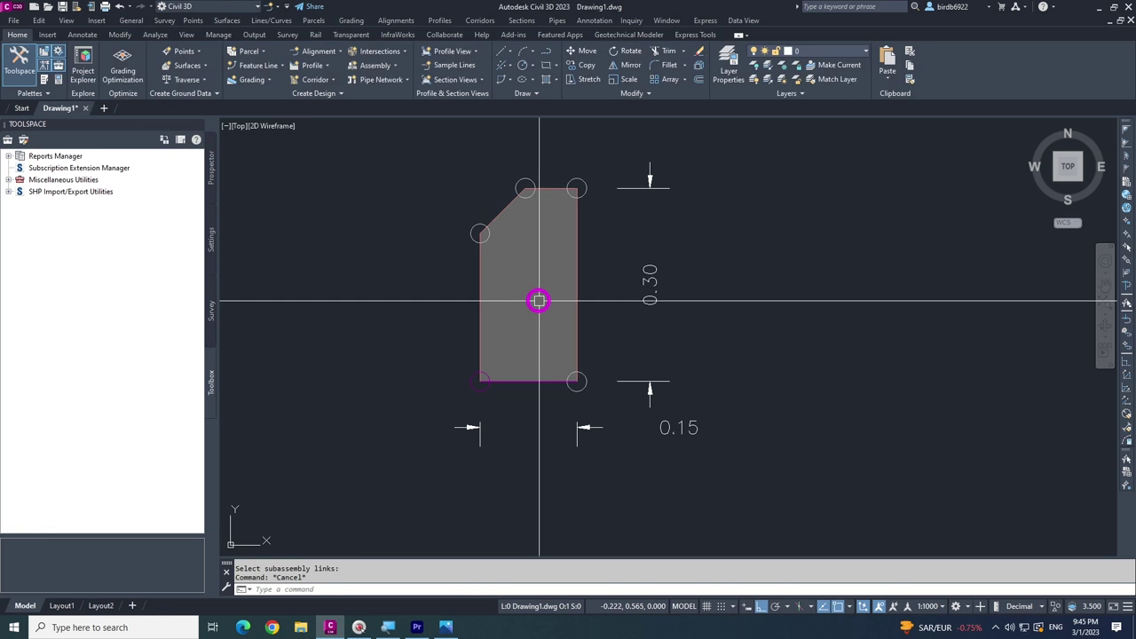
click(536, 305)
key(Escape)
scroll(476, 311, down, 3)
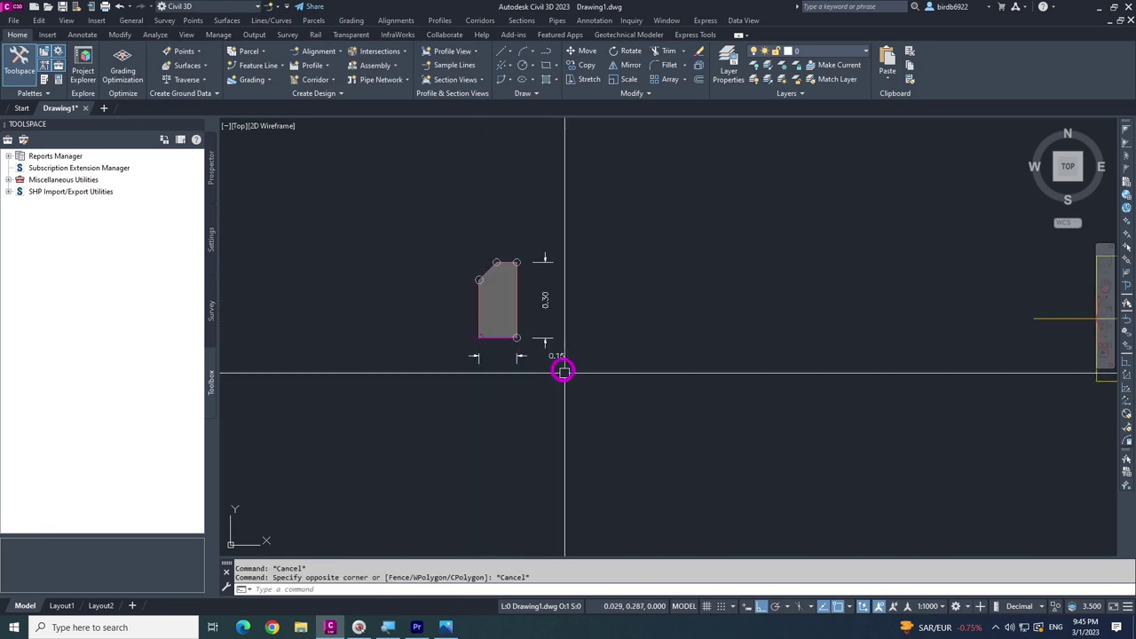
key(Escape)
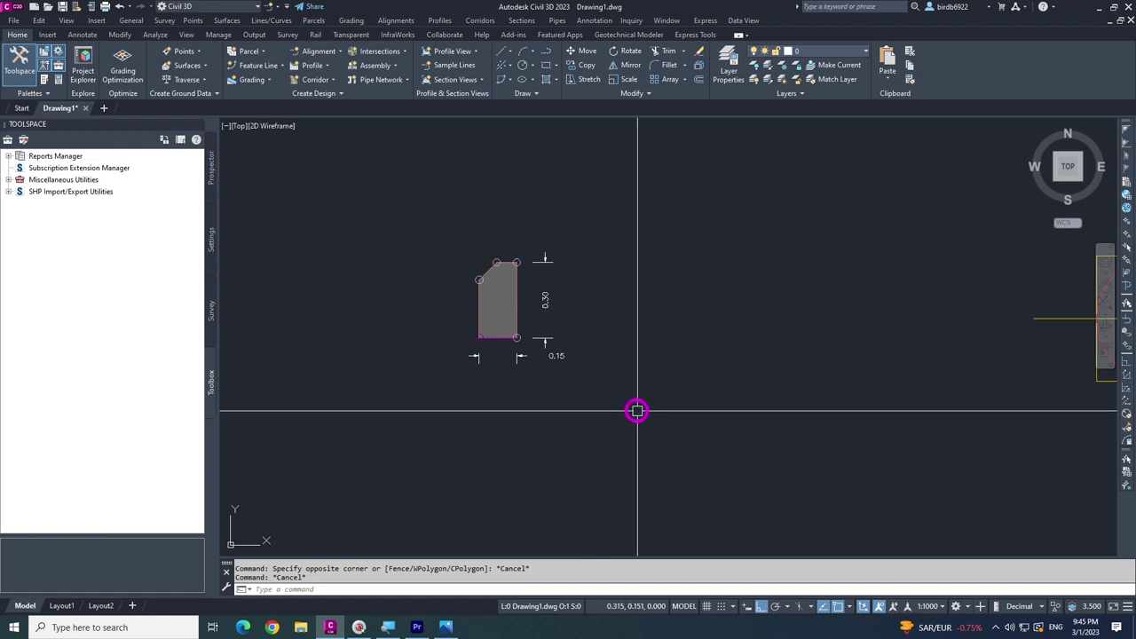
scroll(466, 310, up, 4)
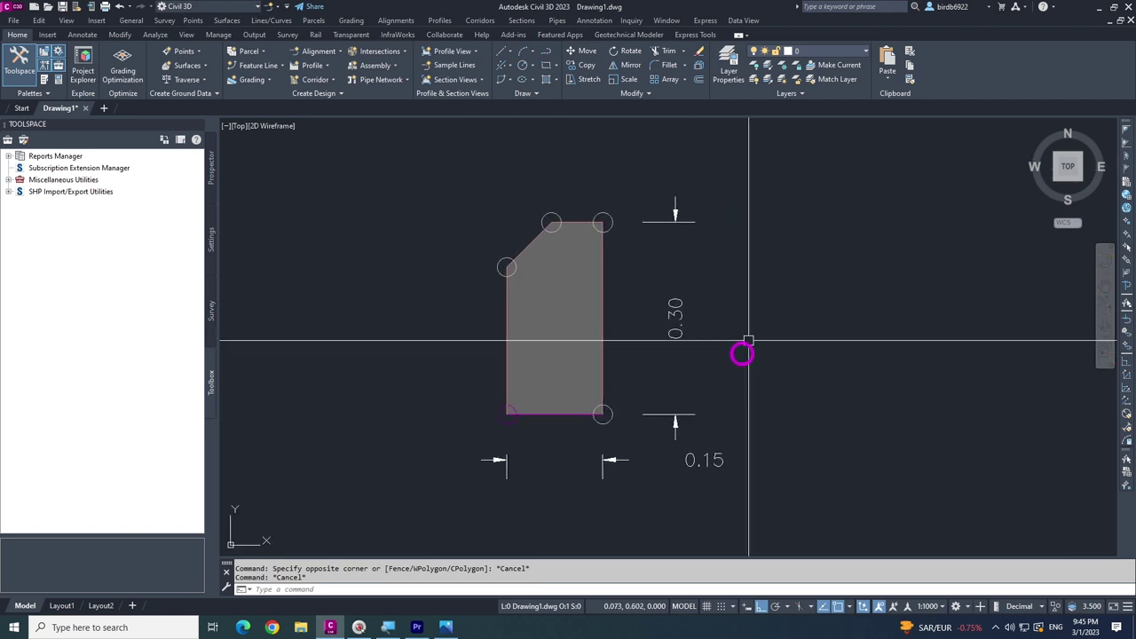
scroll(524, 264, down, 2)
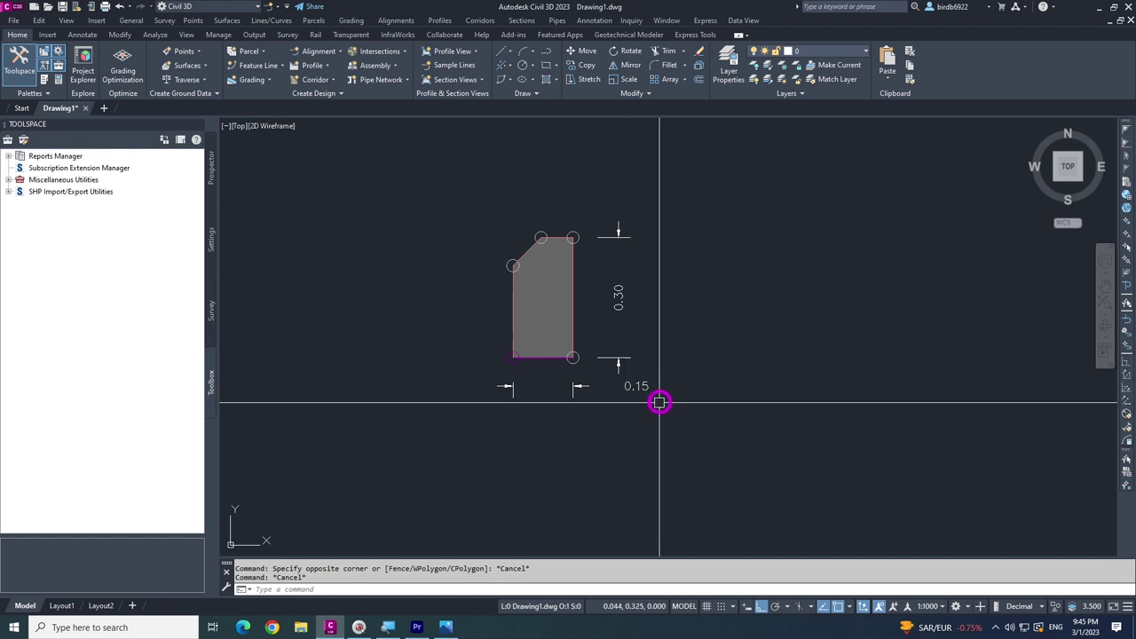
Switch to Autodesk Subassembly Composer for Civil 3D 2023.
click(330, 628)
click(330, 629)
click(148, 627)
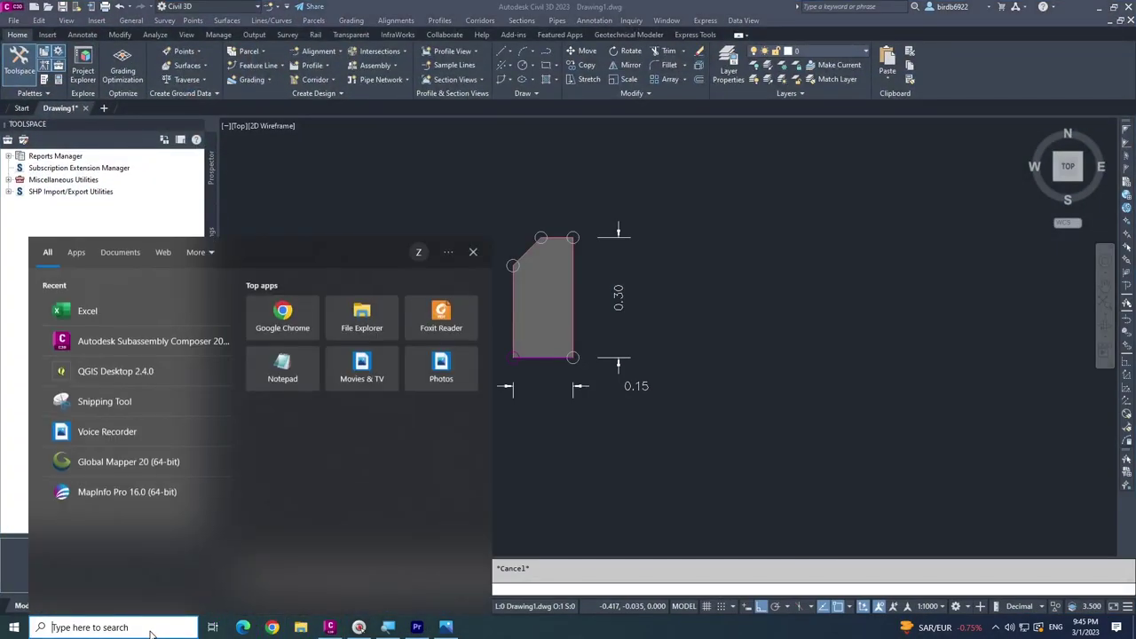
click(129, 341)
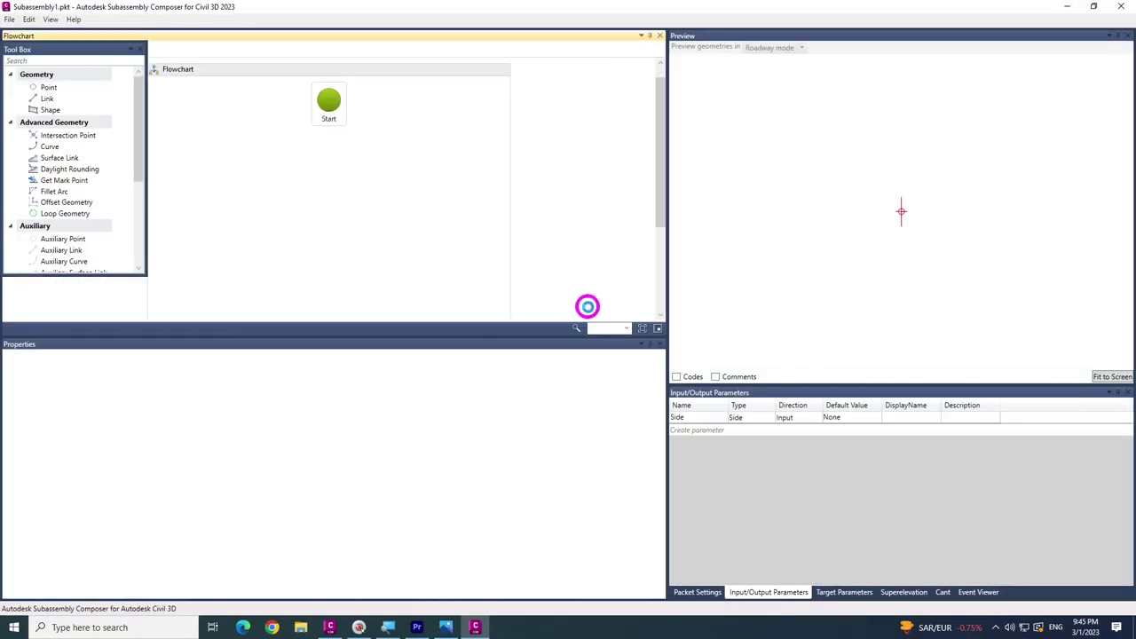
Open the subassembly file Curb2.pkt from the Subassembly pkt files folder.
click(11, 19)
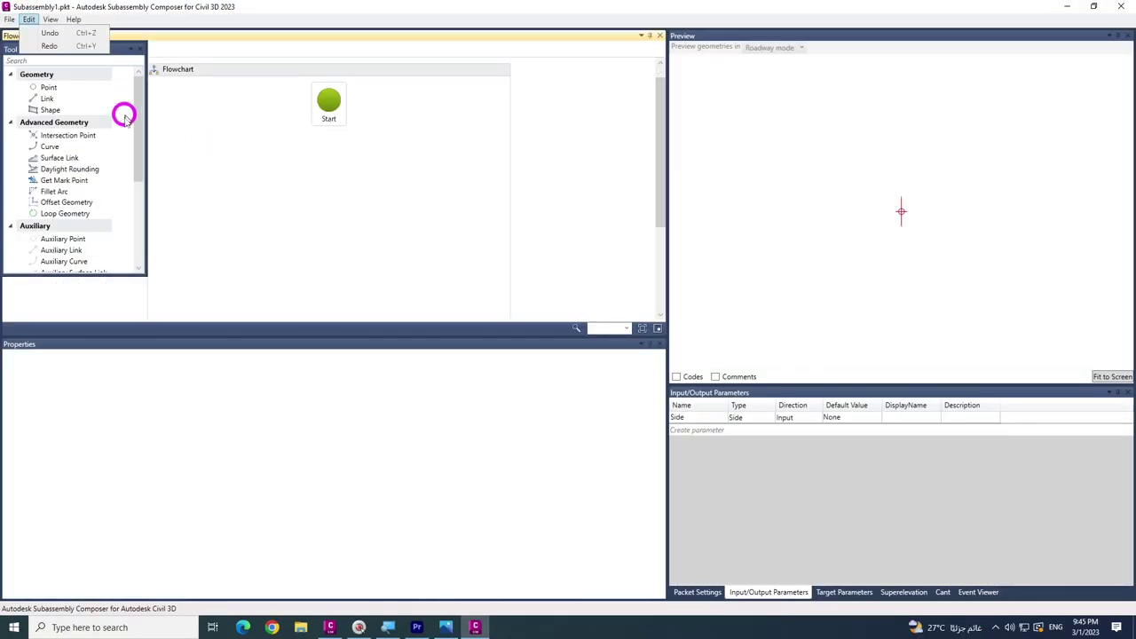
click(32, 45)
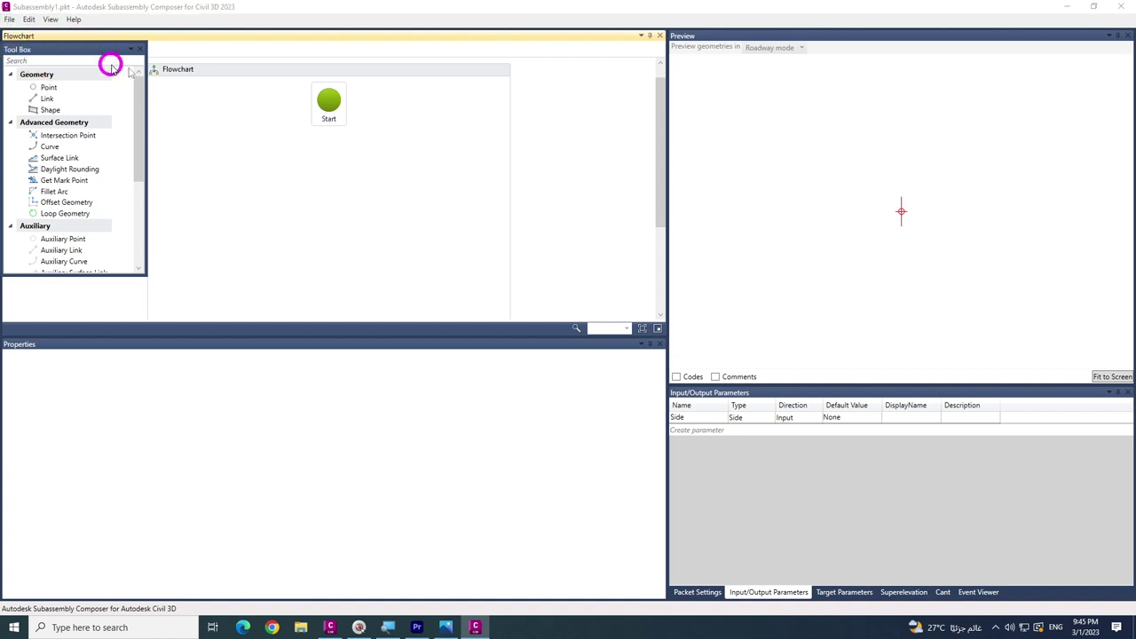
click(629, 185)
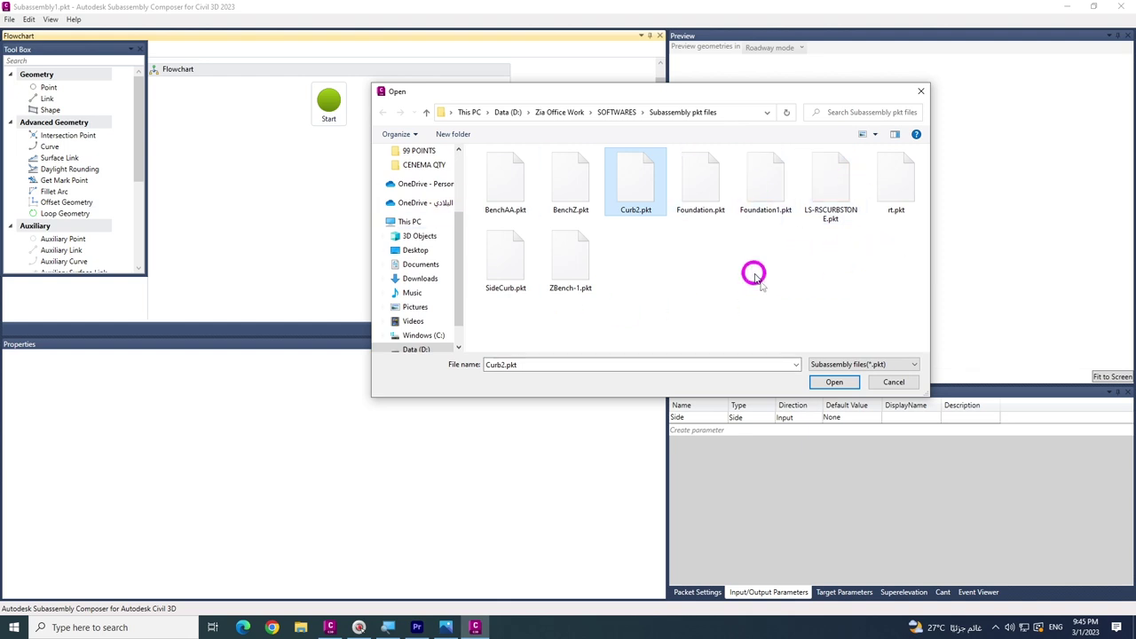
click(836, 382)
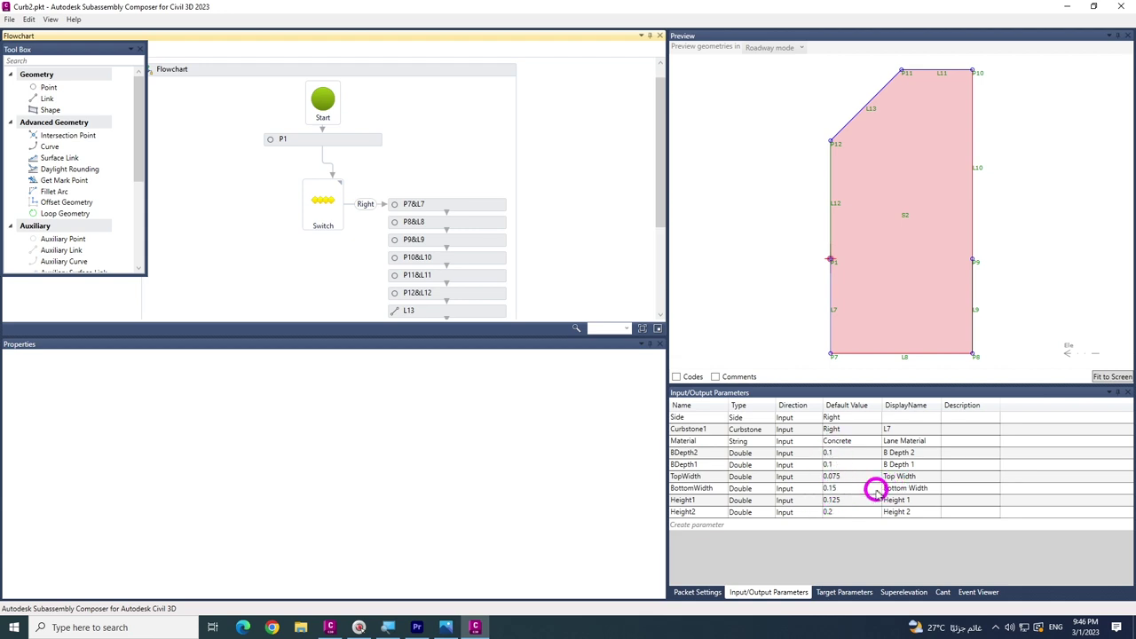
Show the properties of the P7&L7 element in the flowchart's Right branch.
click(473, 204)
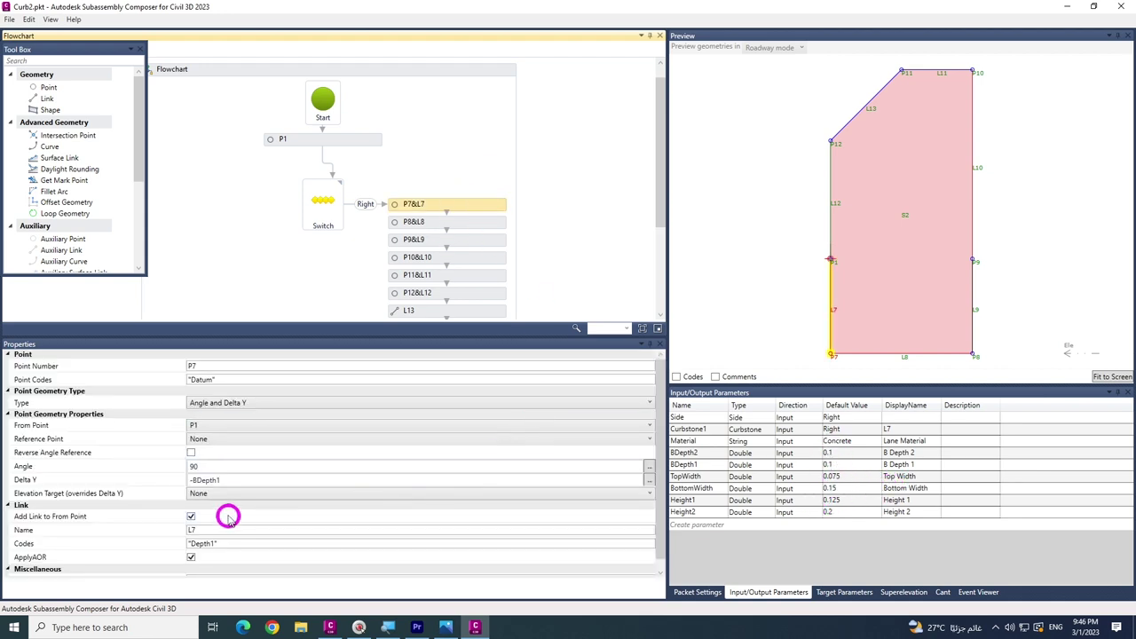